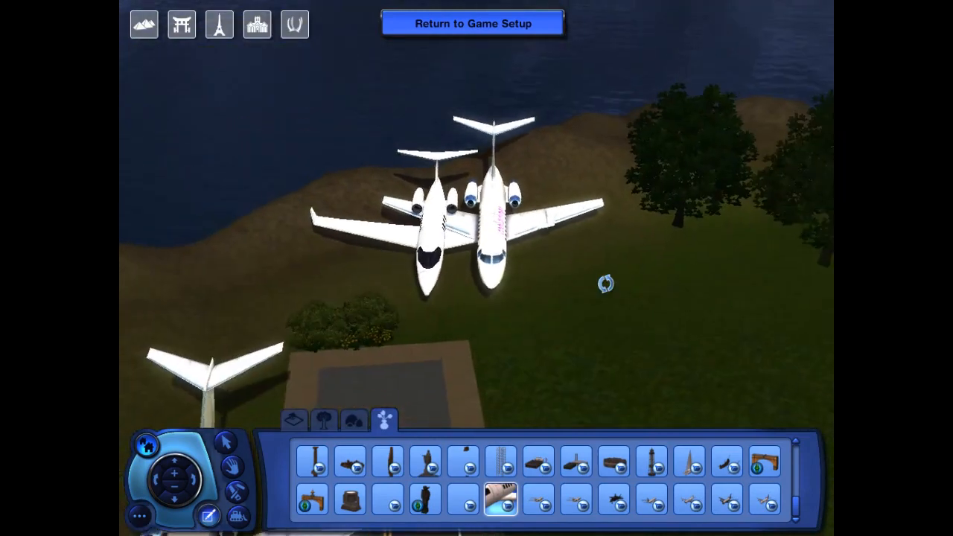
# Compare the sizes of the flyUS Shamal 92' and Cool Airlines jets beside the runway by positioning them side by side
pyautogui.moveTo(606, 281); pyautogui.dragTo(528, 280, button='middle')
pyautogui.scroll(5, 529, 281)
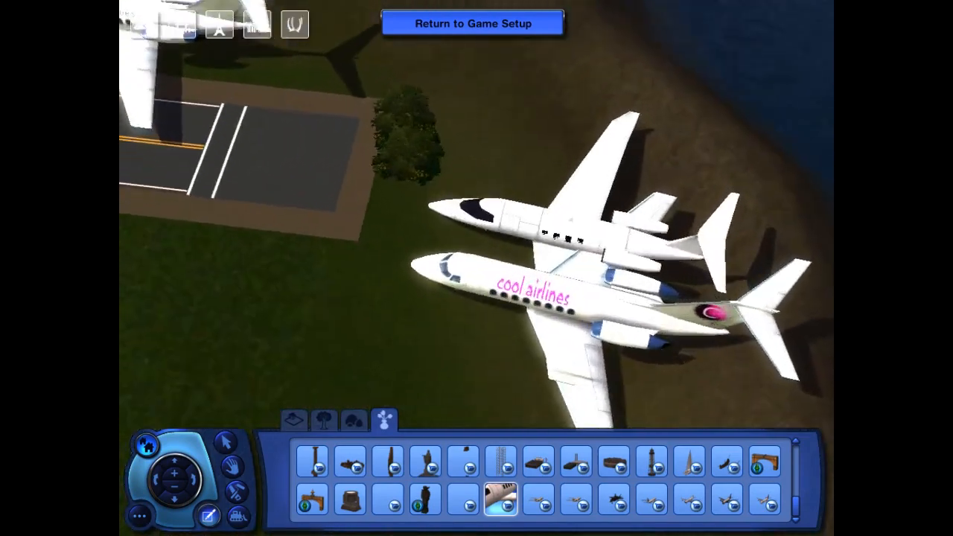
pyautogui.scroll(3, 588, 234)
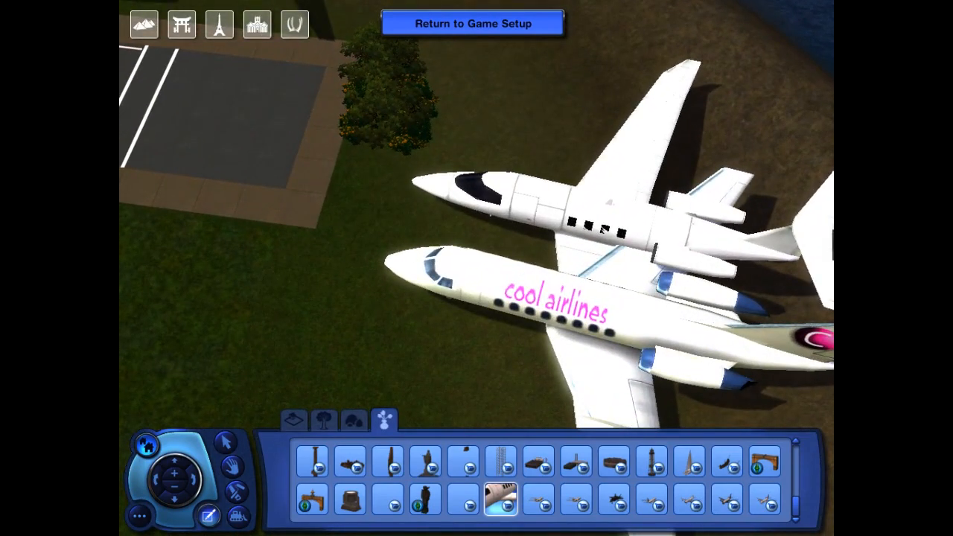
pyautogui.scroll(-5, 604, 230)
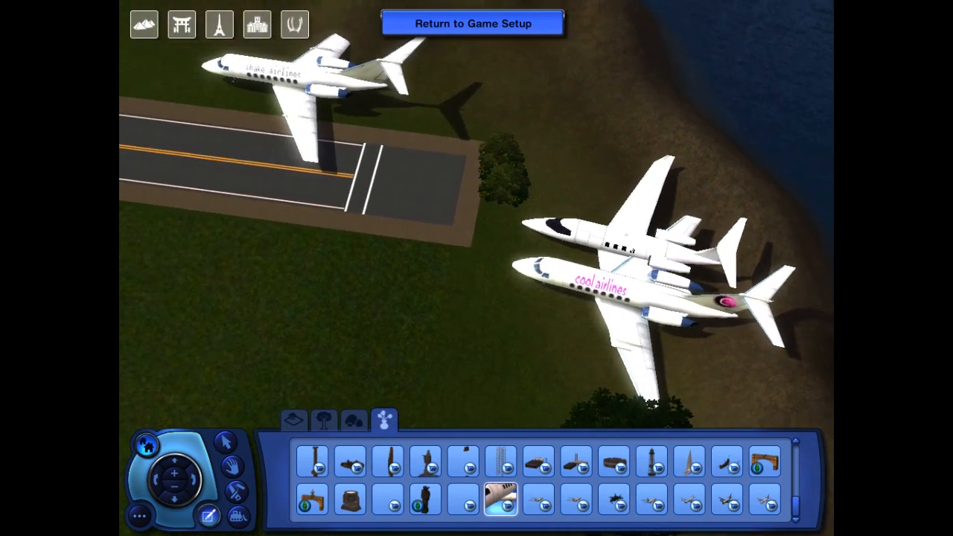
pyautogui.scroll(3, 604, 229)
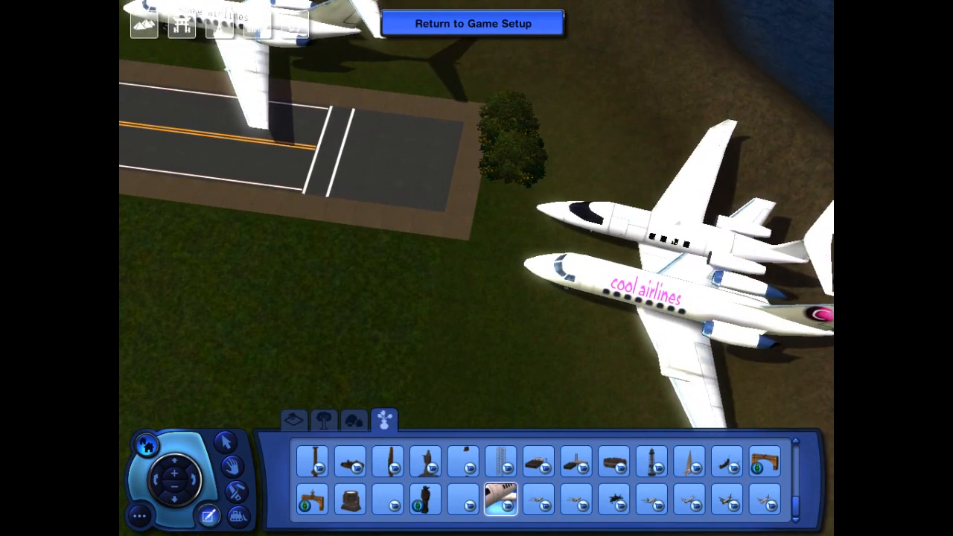
pyautogui.click(655, 227)
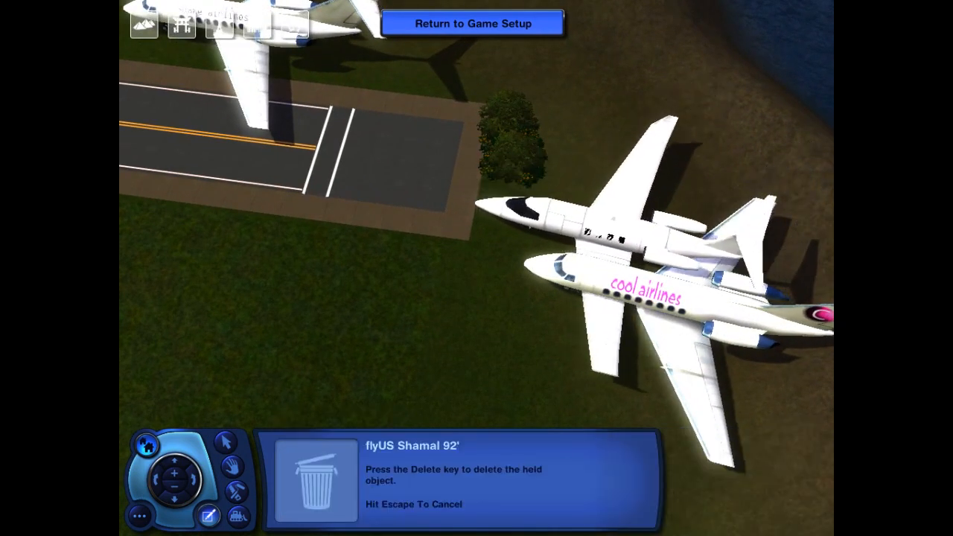
pyautogui.click(655, 242)
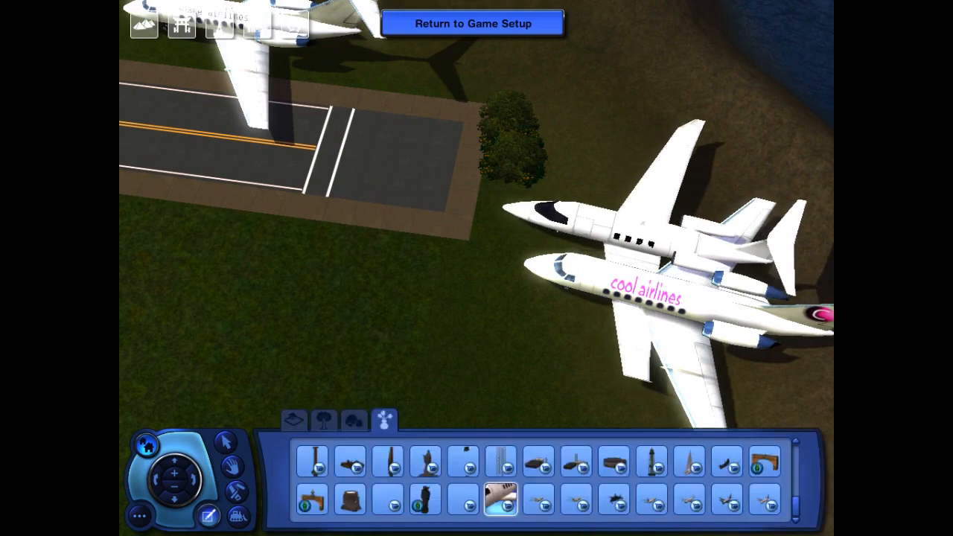
pyautogui.click(644, 294)
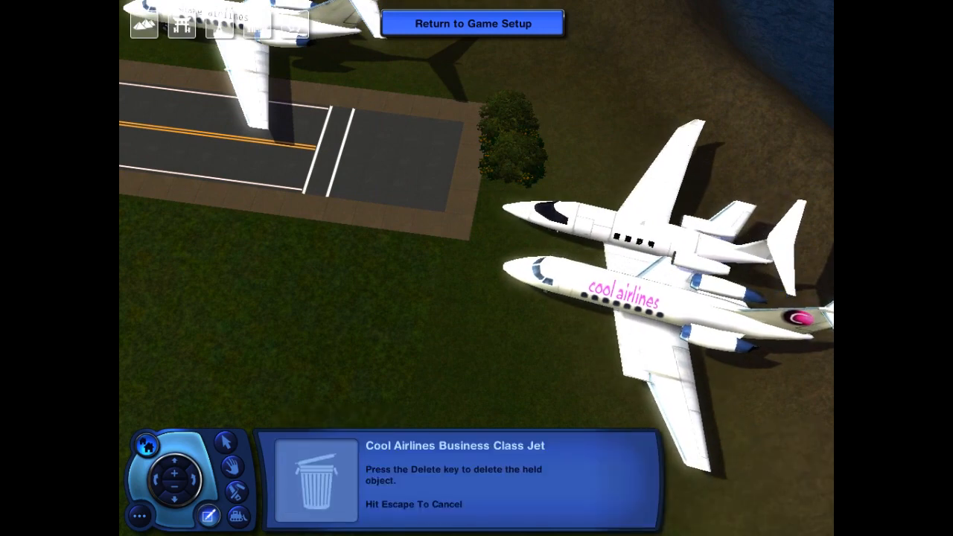
pyautogui.click(633, 290)
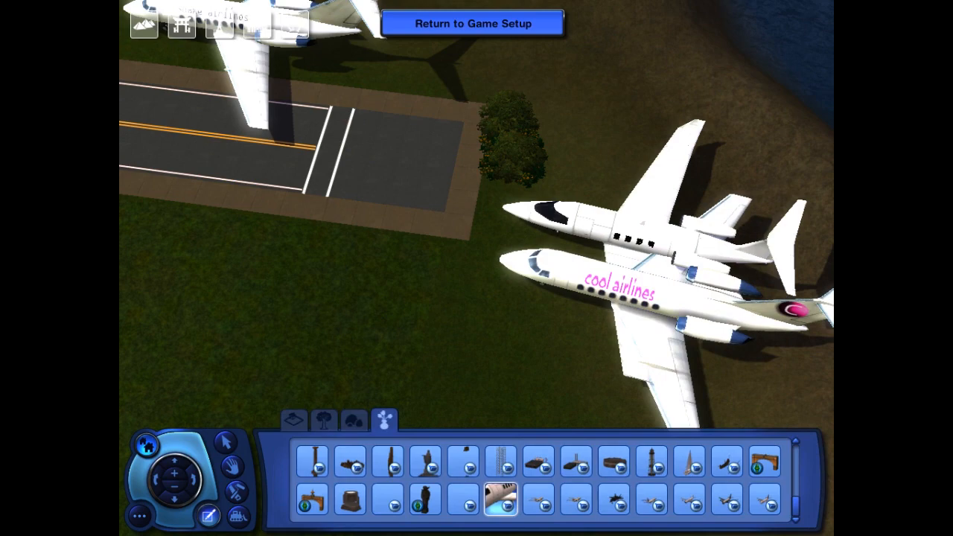
pyautogui.scroll(3, 477, 216)
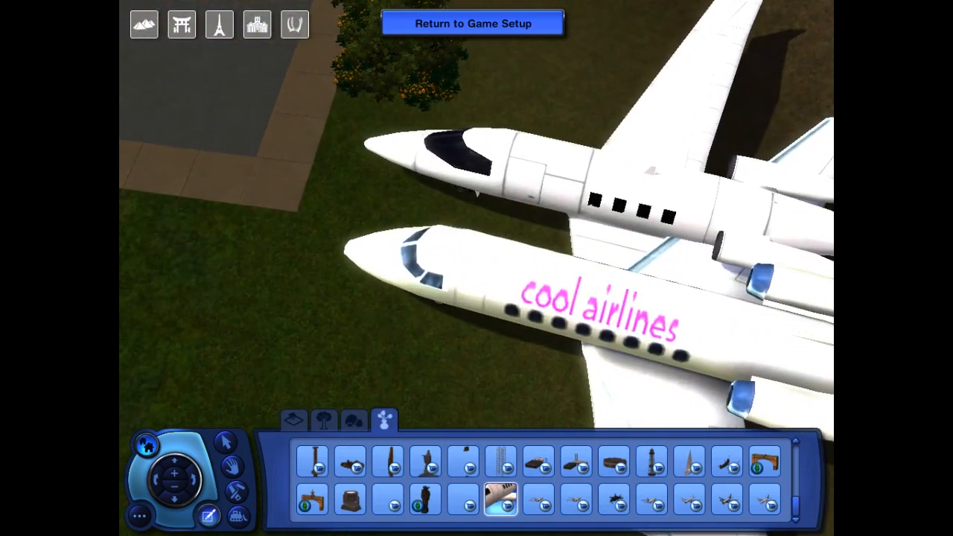
pyautogui.scroll(-3, 476, 268)
# Quit the world editor
pyautogui.click(139, 515)
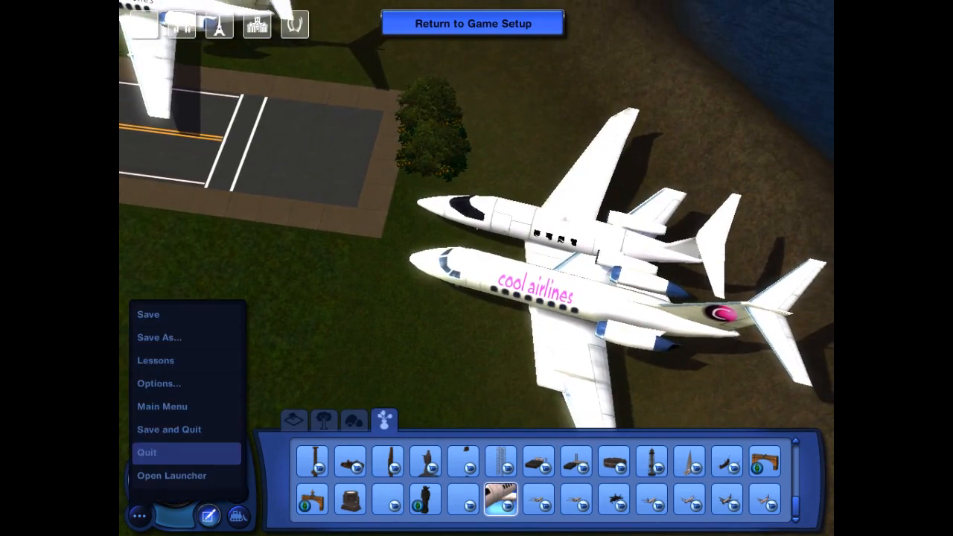
pyautogui.click(149, 452)
pyautogui.click(494, 315)
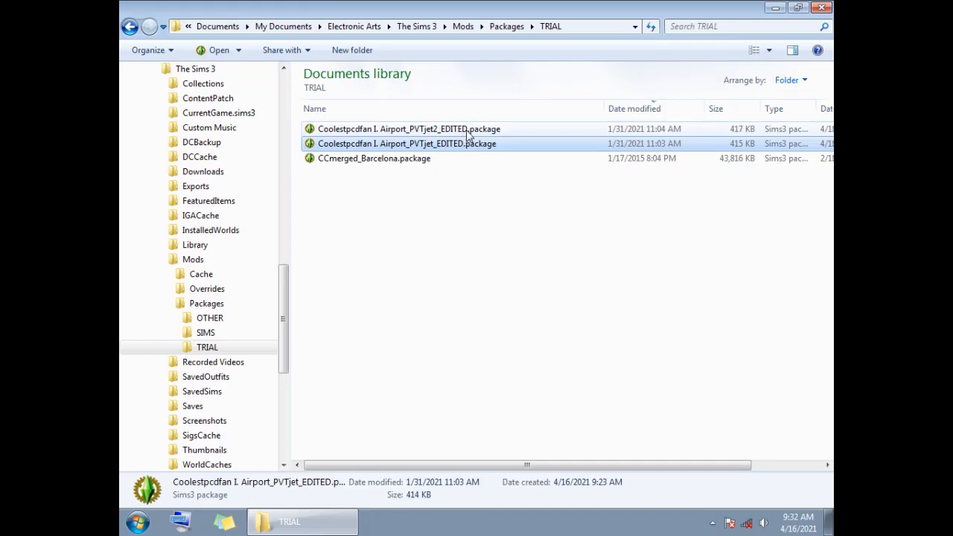
# Examine the two edited private jet packages in the TRIAL folder and minimize the folder window
pyautogui.click(468, 131)
pyautogui.click(422, 146)
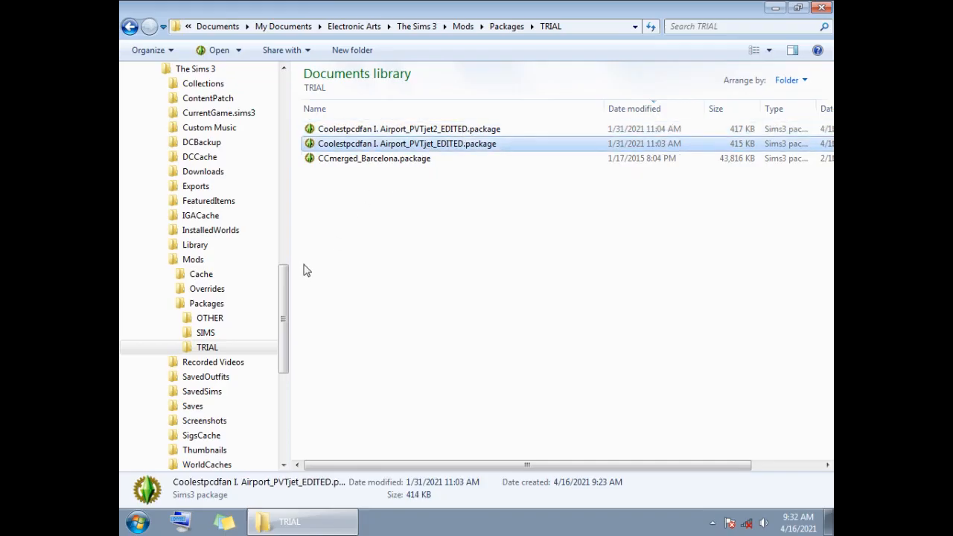
pyautogui.moveTo(287, 288)
pyautogui.mouseDown()
pyautogui.moveTo(294, 256)
pyautogui.moveTo(296, 283)
pyautogui.mouseUp()
pyautogui.click(298, 522)
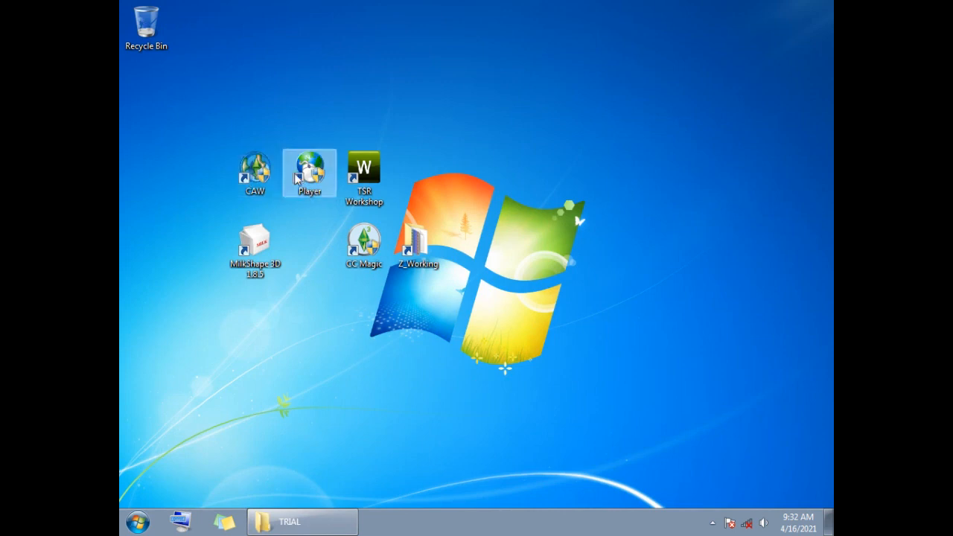
# Launch TSR Workshop and start a new project that imports an existing package
pyautogui.doubleClick(380, 177)
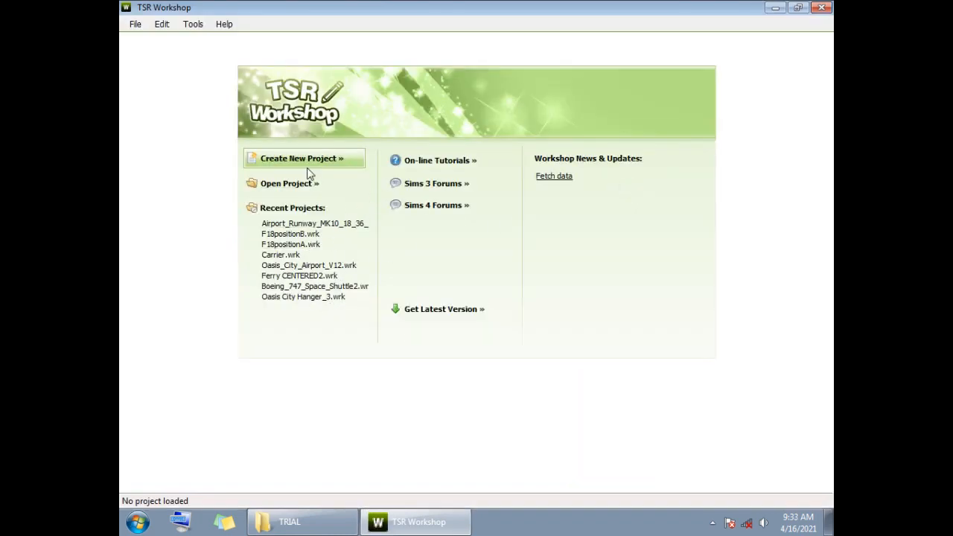
pyautogui.click(311, 169)
pyautogui.click(227, 341)
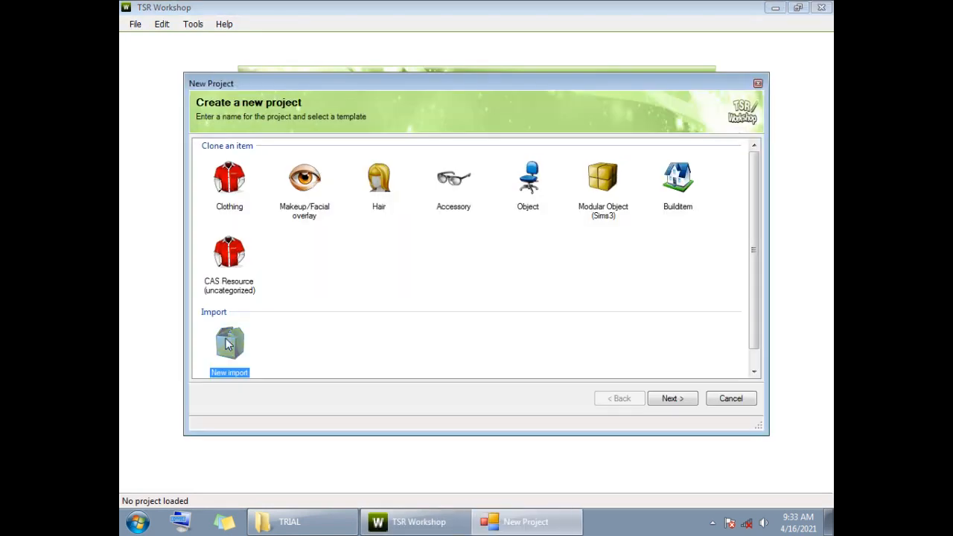
pyautogui.doubleClick(226, 338)
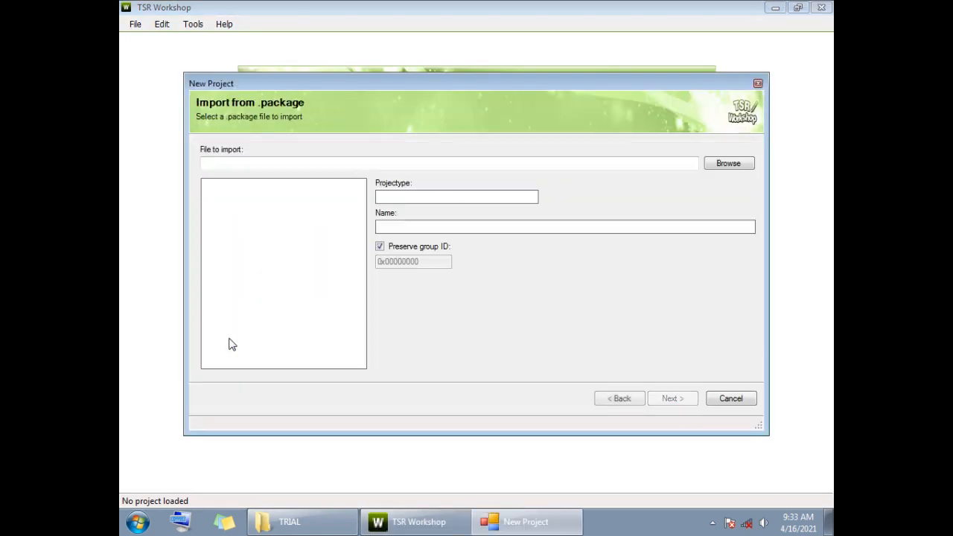
# Browse for the file to import, create a NewPrivateJet folder inside Z_Working and open it
pyautogui.click(746, 168)
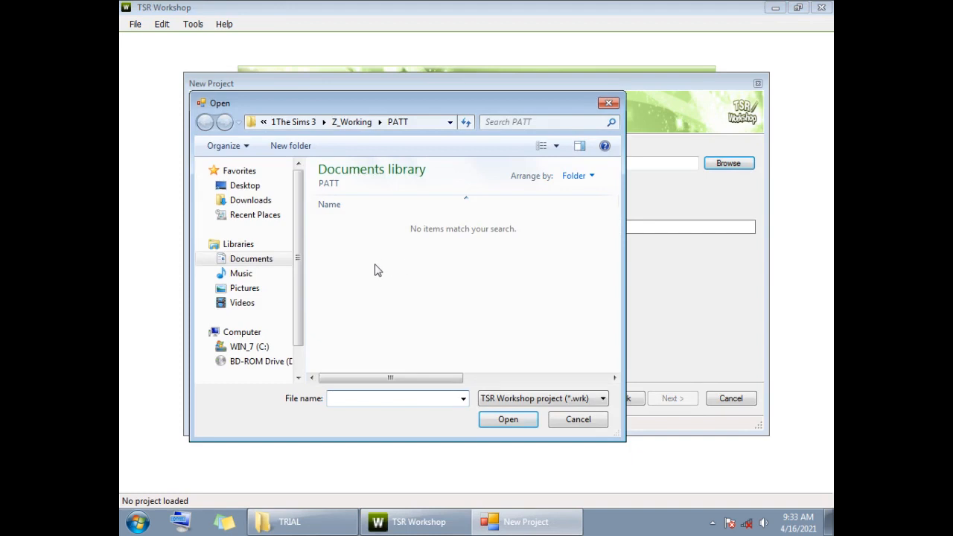
pyautogui.click(351, 123)
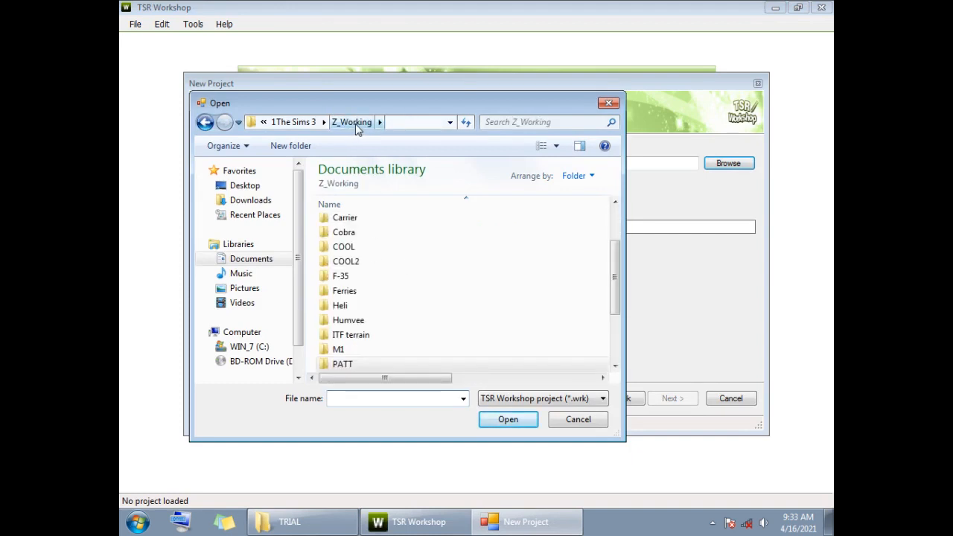
pyautogui.click(308, 152)
pyautogui.write('Ne')
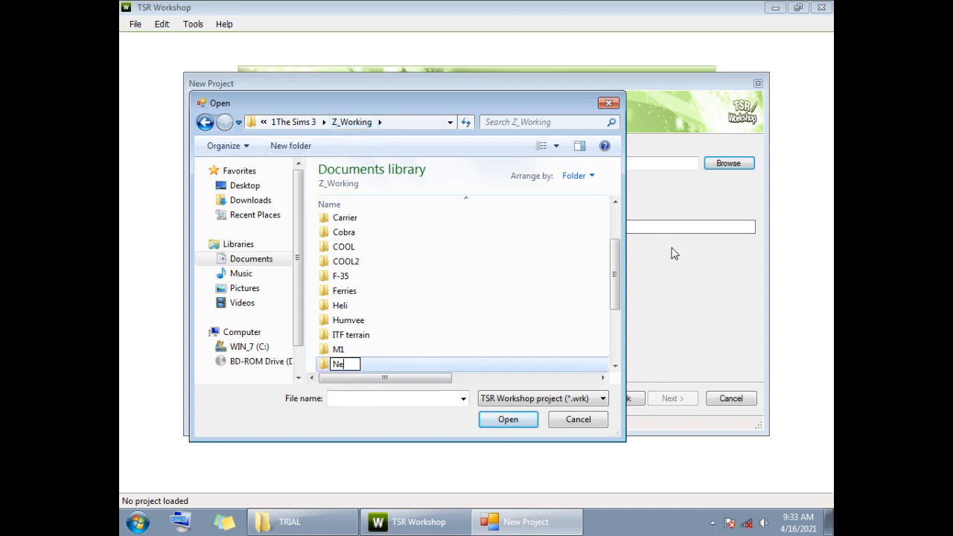
pyautogui.write('wPrivateJet')
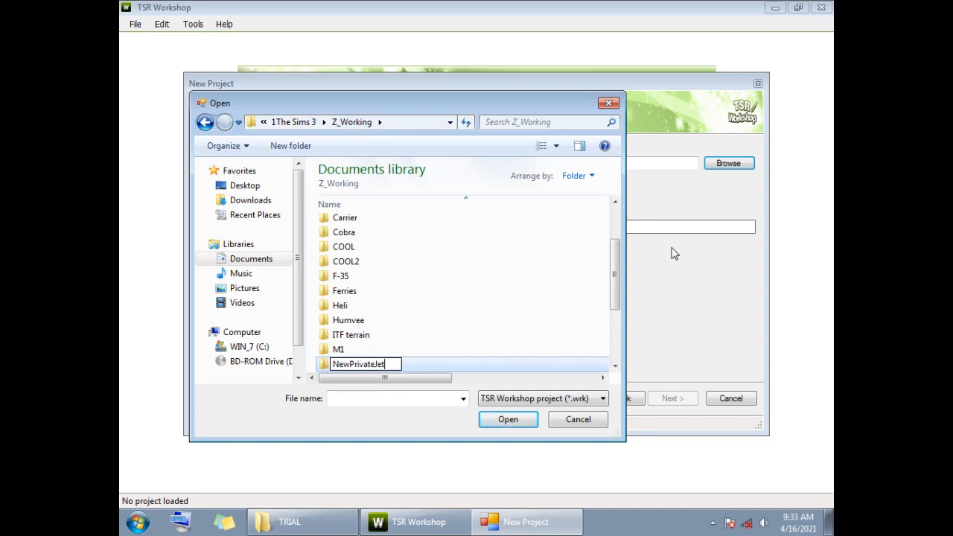
pyautogui.press('Return')
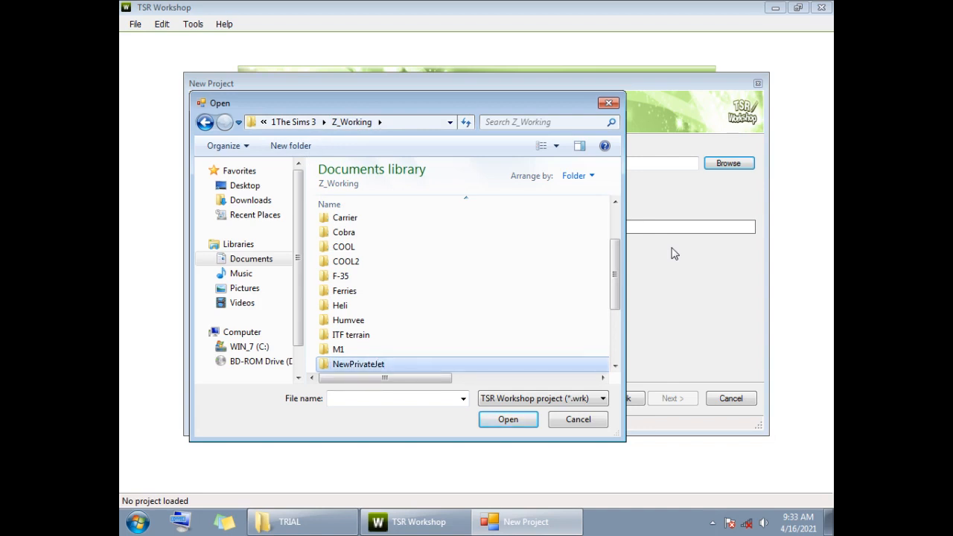
pyautogui.doubleClick(386, 364)
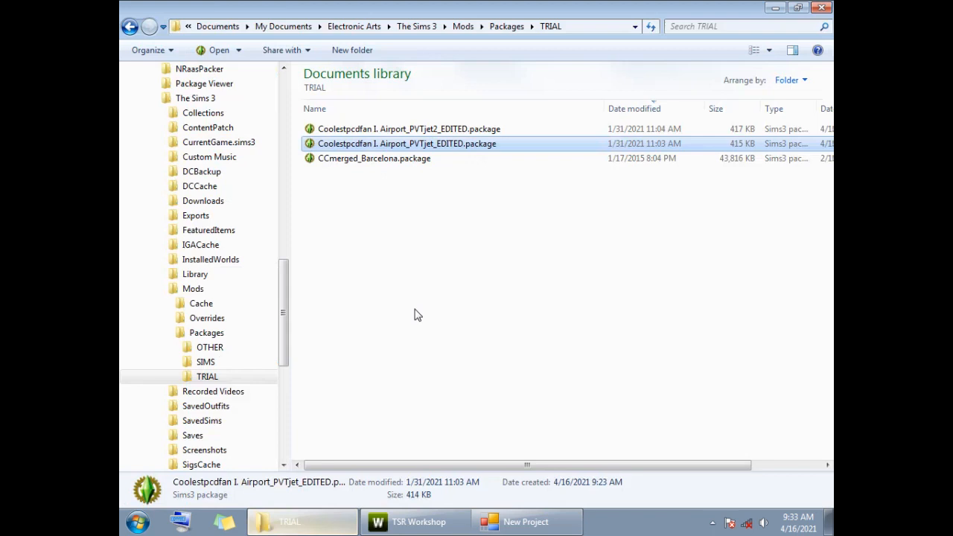
# Copy the PVTjet and PVTjet2 EDITED packages from the TRIAL folder into the NewPrivateJet folder
pyautogui.click(295, 521)
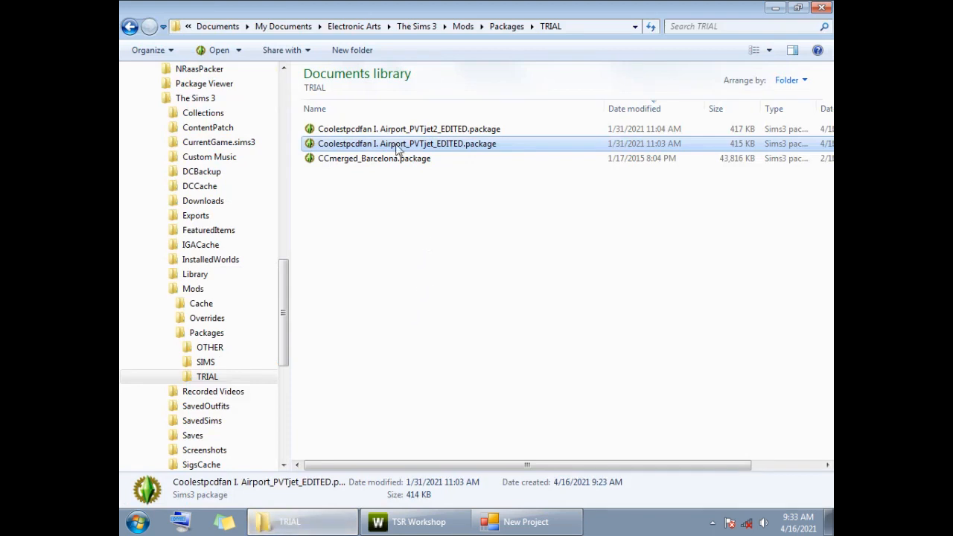
pyautogui.keyDown('ctrl'); pyautogui.click(406, 131); pyautogui.keyUp('ctrl')
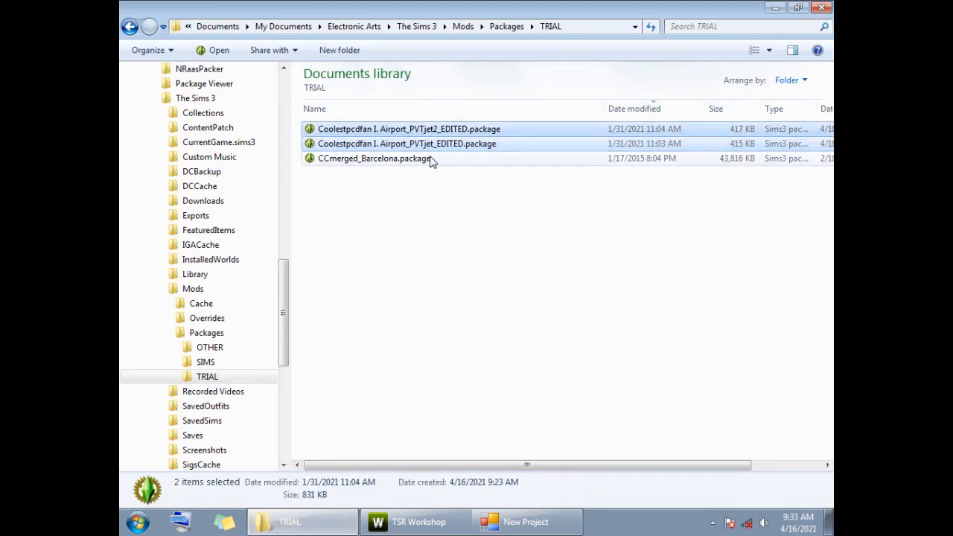
pyautogui.rightClick(472, 146)
pyautogui.click(476, 312)
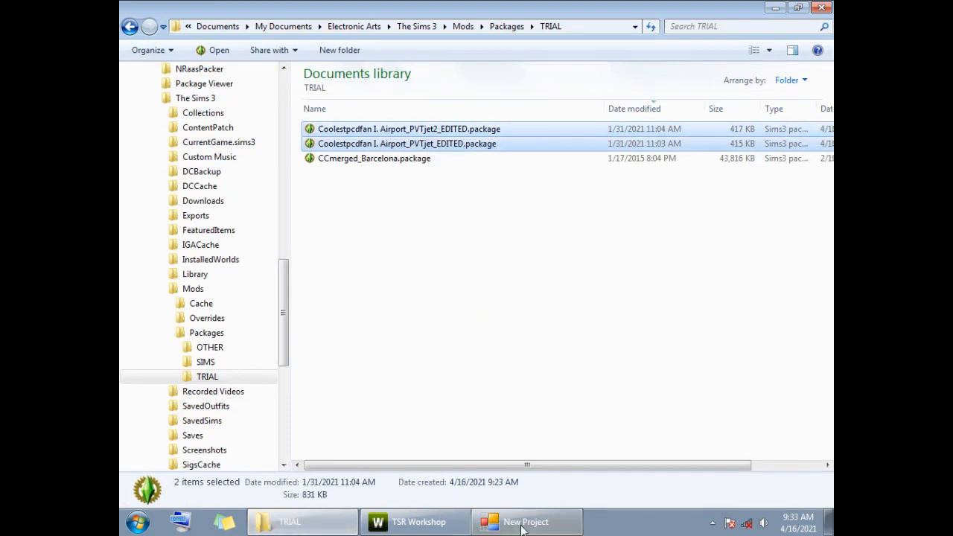
pyautogui.click(522, 524)
pyautogui.rightClick(426, 266)
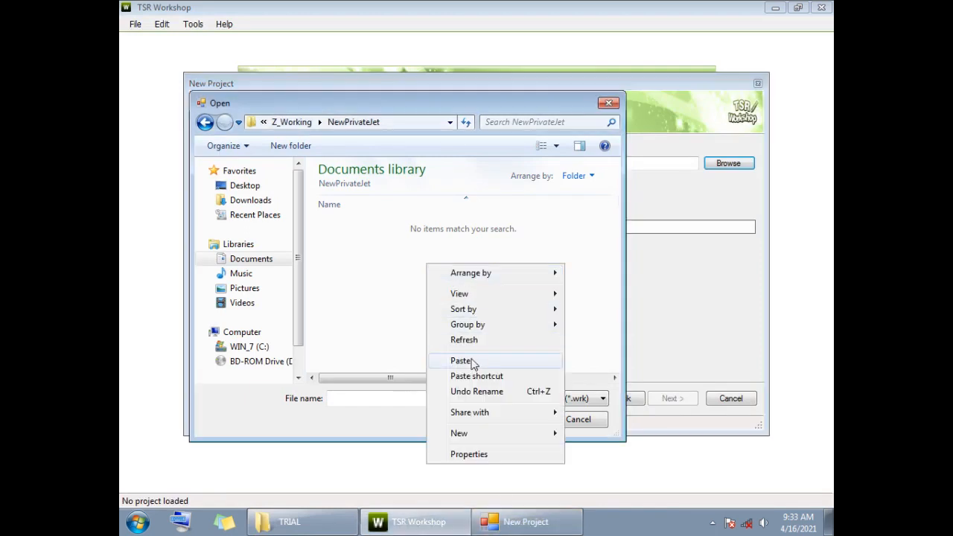
pyautogui.click(471, 361)
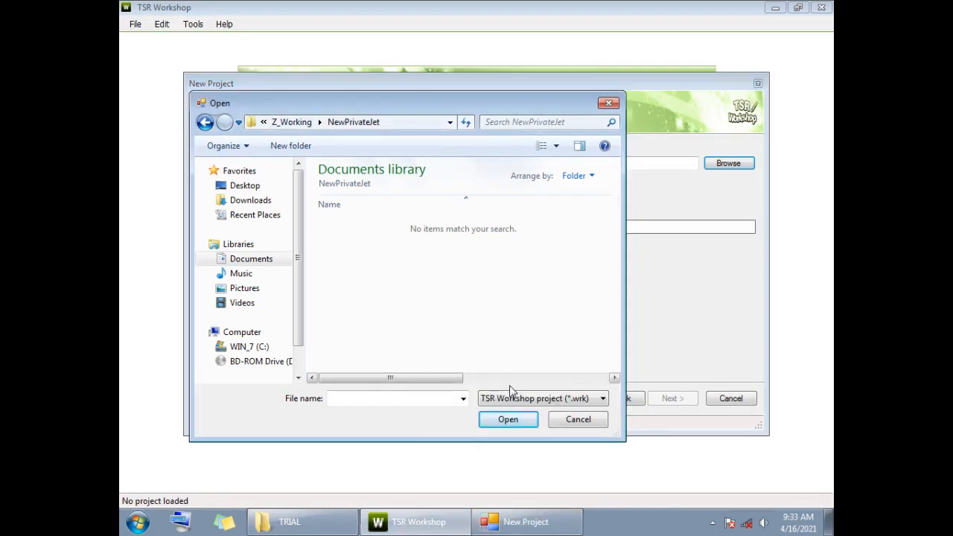
# Show package files and import Coolestpcdfan I. Airport_PVTjet_EDITED.package as a non-Sims 4 package, continuing to the project details
pyautogui.click(536, 398)
pyautogui.click(545, 422)
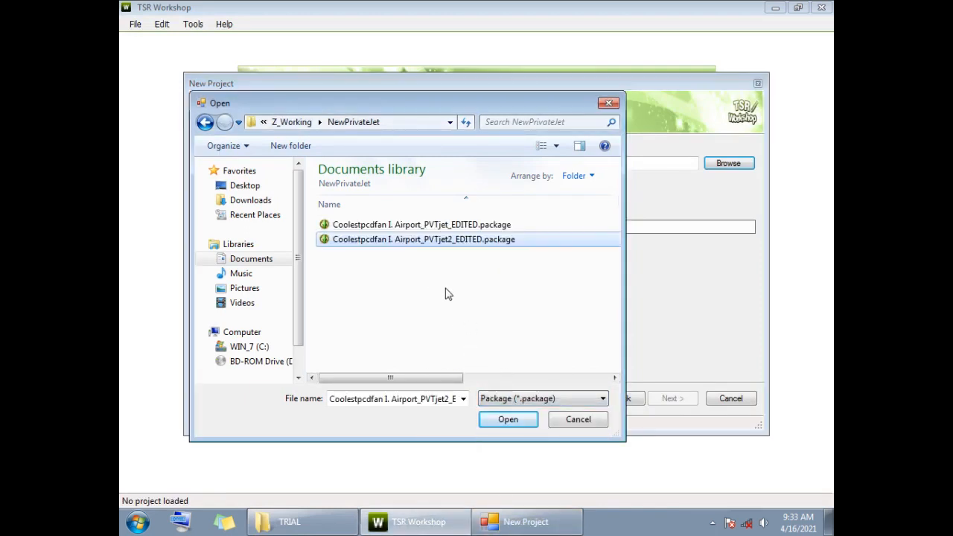
pyautogui.doubleClick(504, 225)
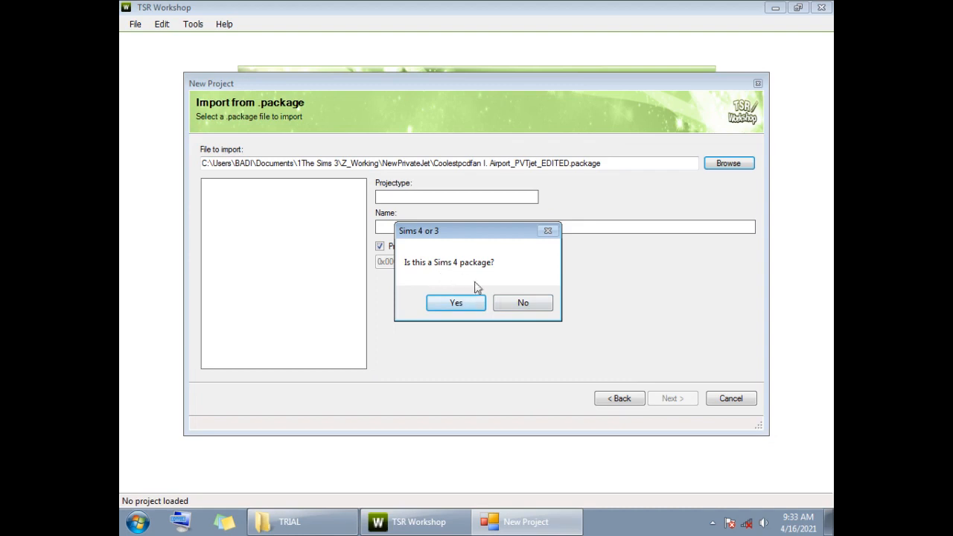
pyautogui.click(519, 308)
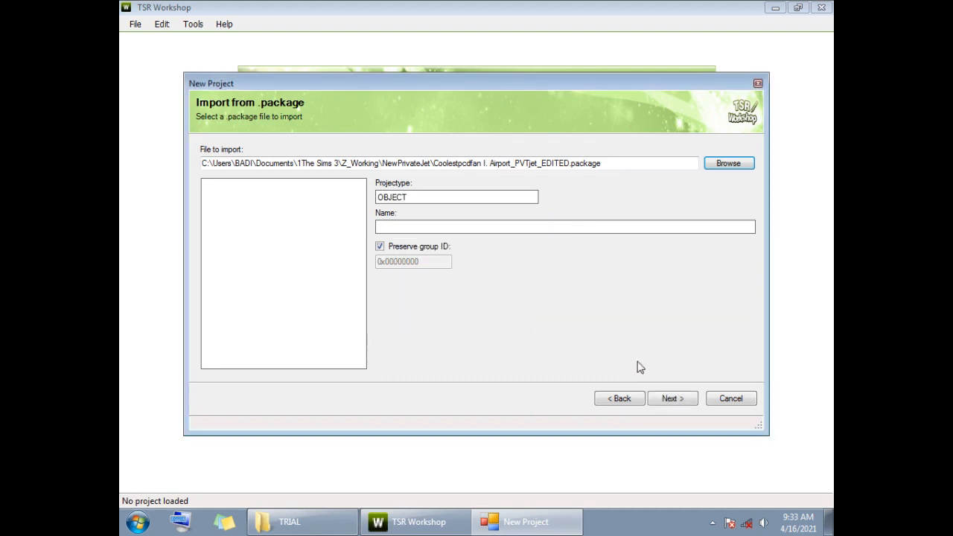
pyautogui.click(672, 399)
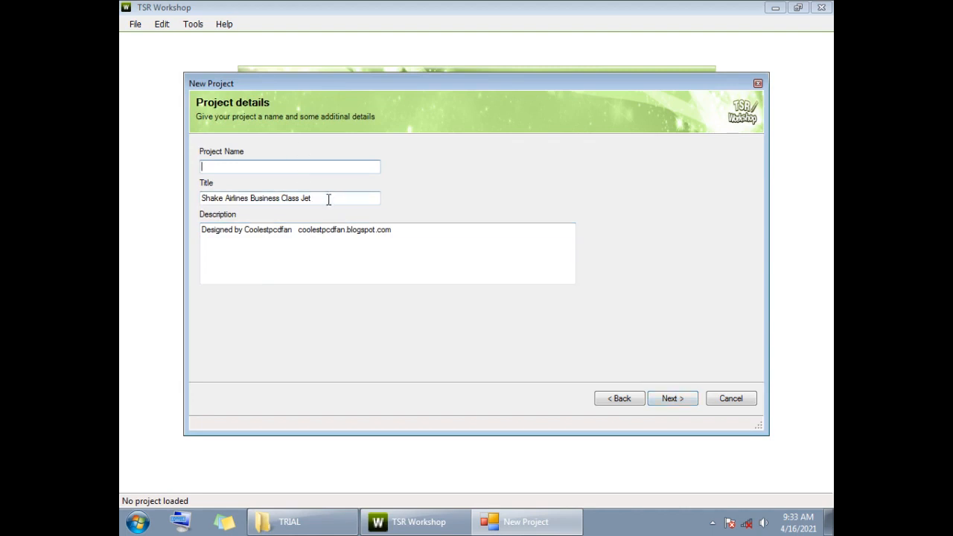
# Name the project Resize_Private_Jet, add "From" before the existing description, and proceed to the final wizard page
pyautogui.moveTo(328, 199); pyautogui.dragTo(191, 198)
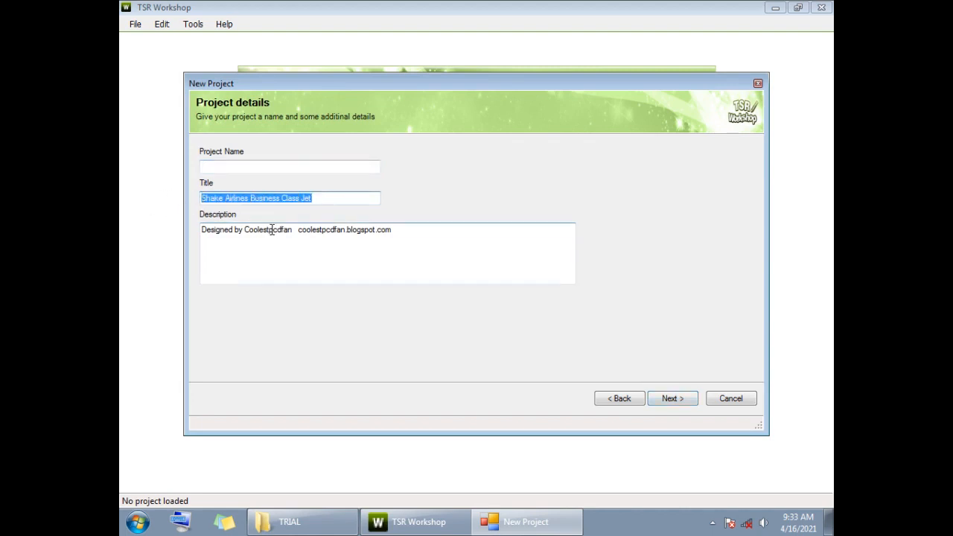
pyautogui.click(248, 168)
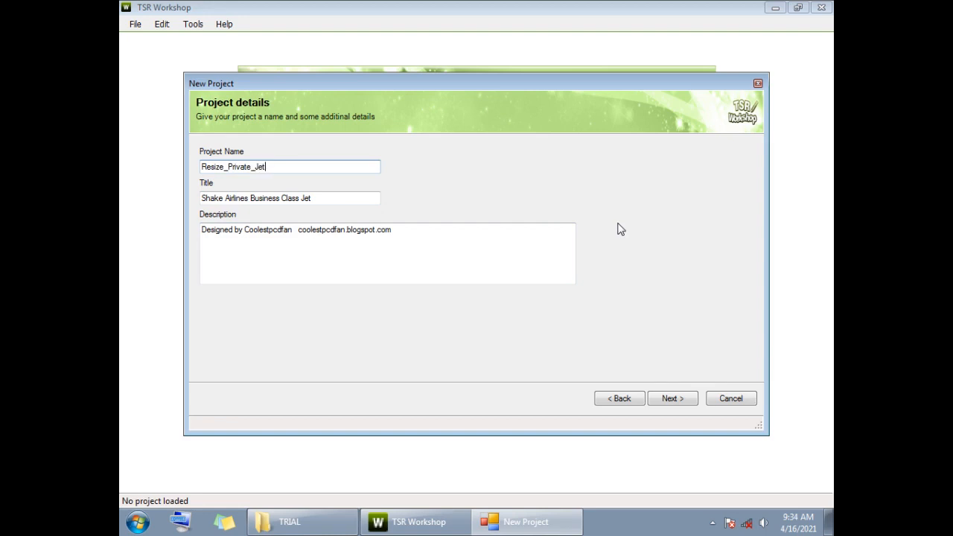
pyautogui.click(202, 233)
pyautogui.write('From')
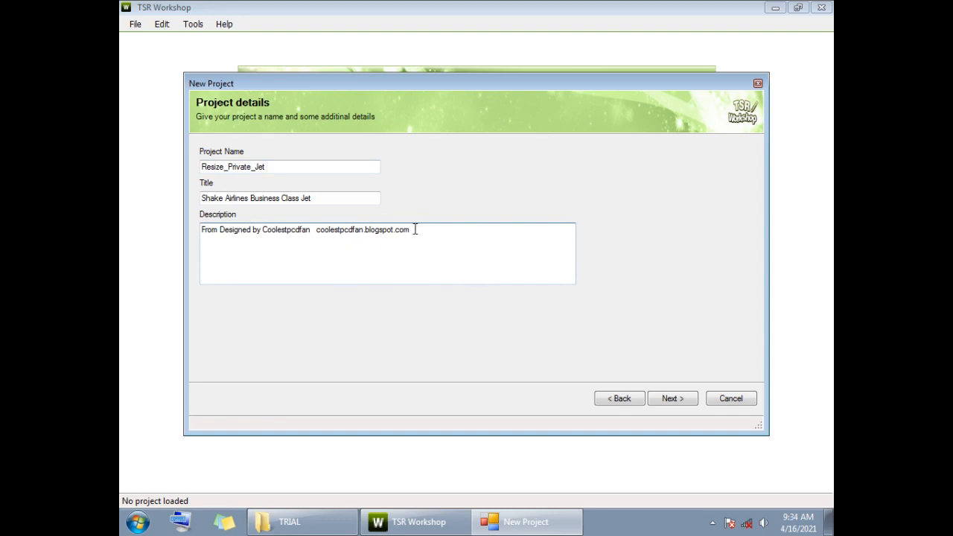
pyautogui.click(673, 399)
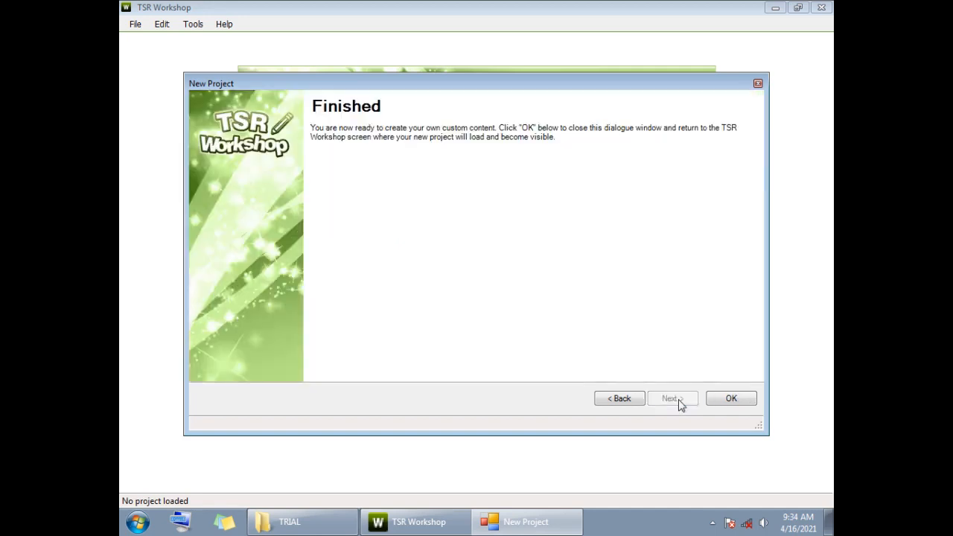
# Finish the new project wizard and inspect the loaded private jet model from several angles
pyautogui.click(725, 402)
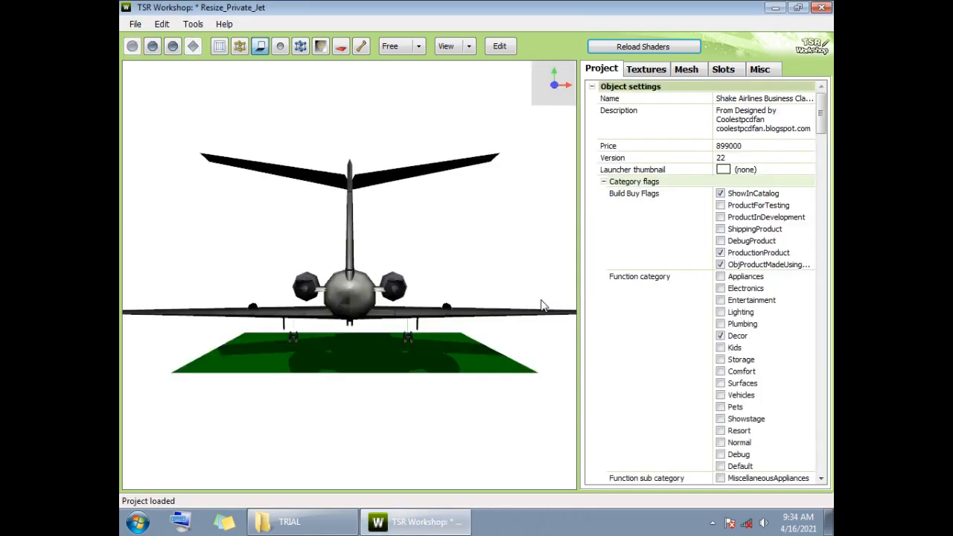
pyautogui.moveTo(460, 271); pyautogui.dragTo(787, 435)
pyautogui.moveTo(463, 331); pyautogui.dragTo(509, 535)
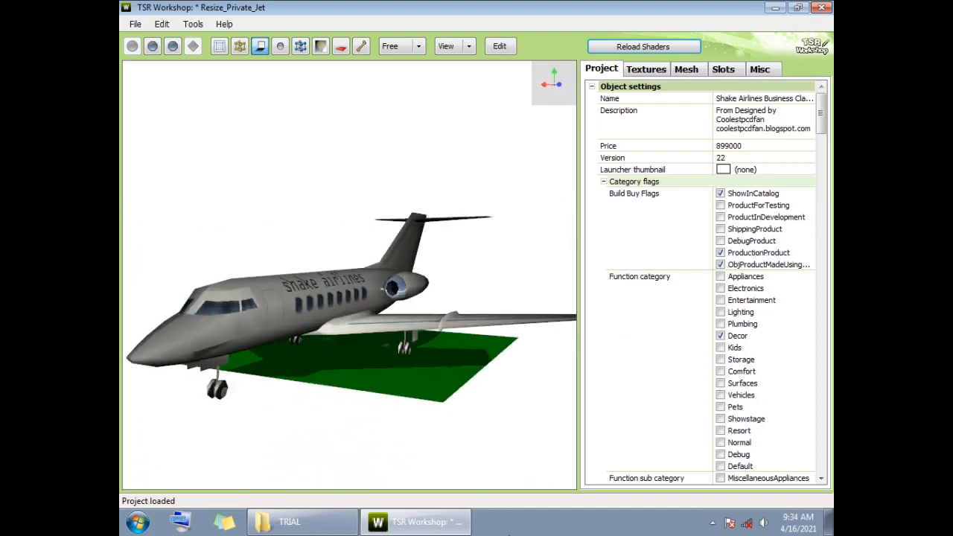
pyautogui.moveTo(438, 380); pyautogui.dragTo(392, 399)
# Open the jet's mesh settings and compare the medium level of detail with the high level of detail
pyautogui.click(700, 72)
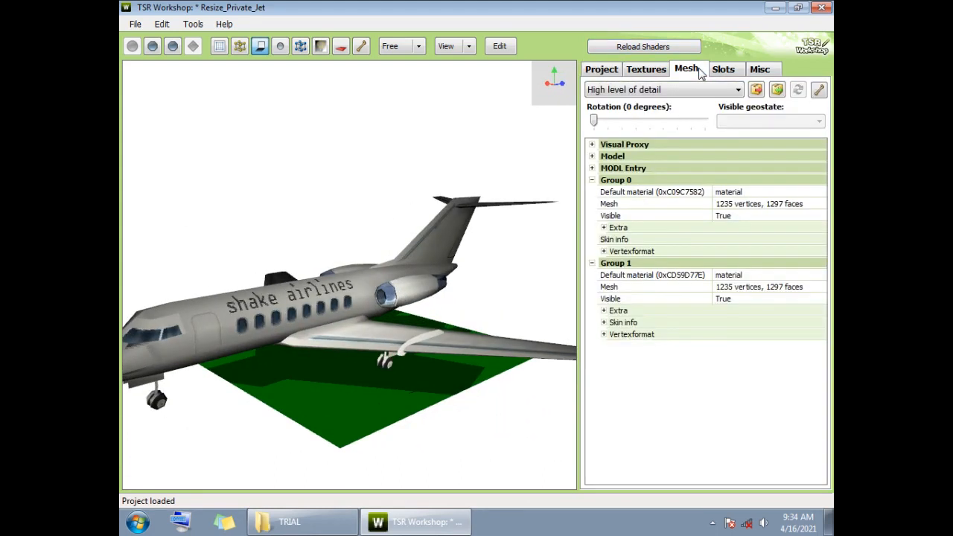
pyautogui.click(689, 90)
pyautogui.click(687, 99)
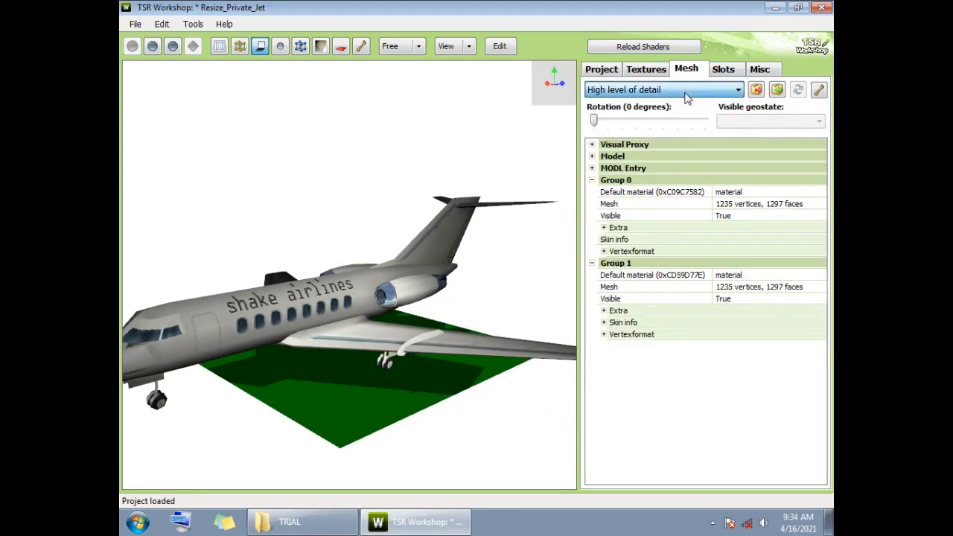
pyautogui.click(680, 97)
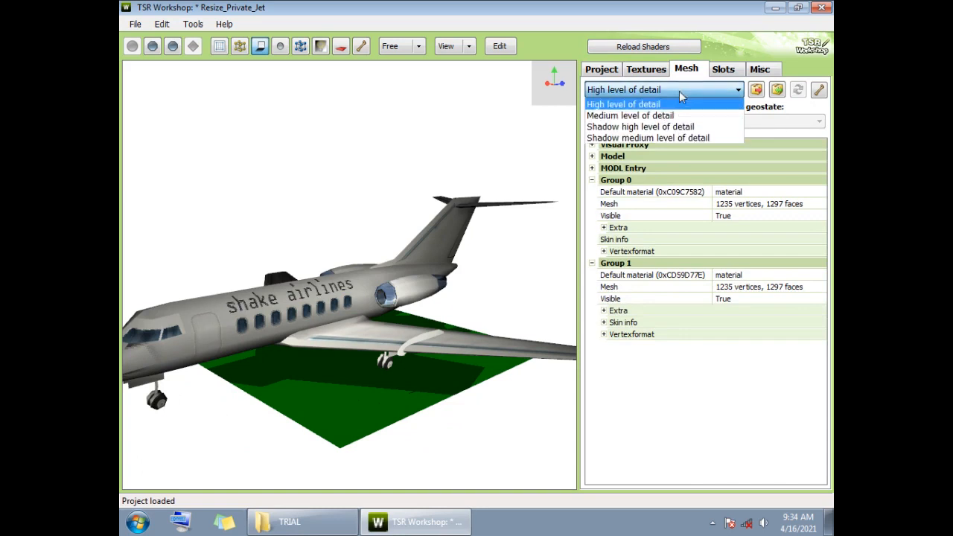
pyautogui.click(673, 116)
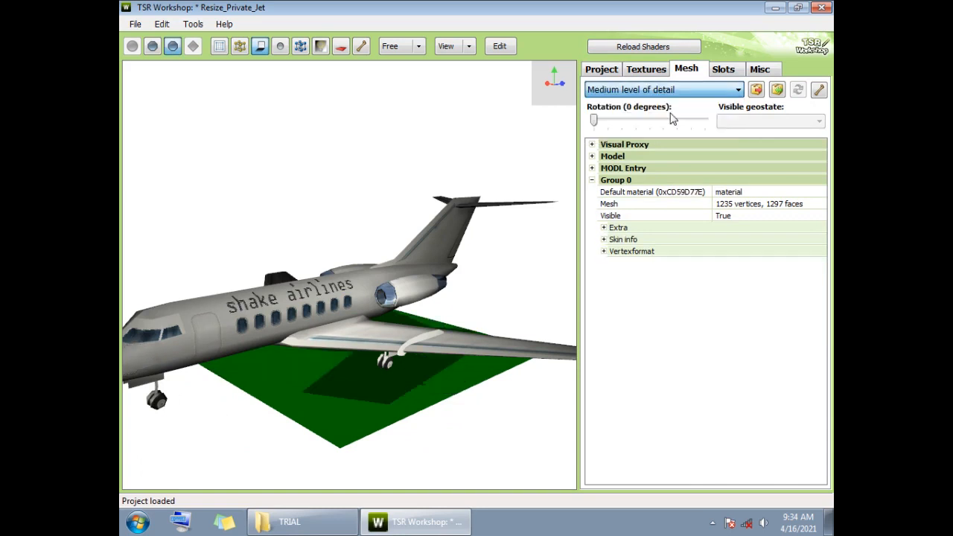
pyautogui.click(661, 90)
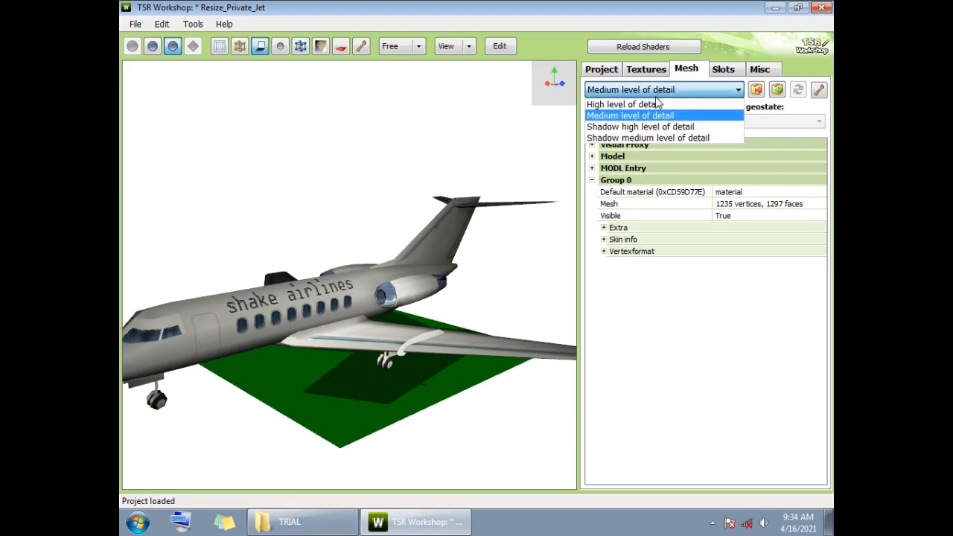
pyautogui.click(655, 99)
# Toggle the visibility of mesh Group 1 in the high level of detail off and on while orbiting the jet
pyautogui.doubleClick(723, 299)
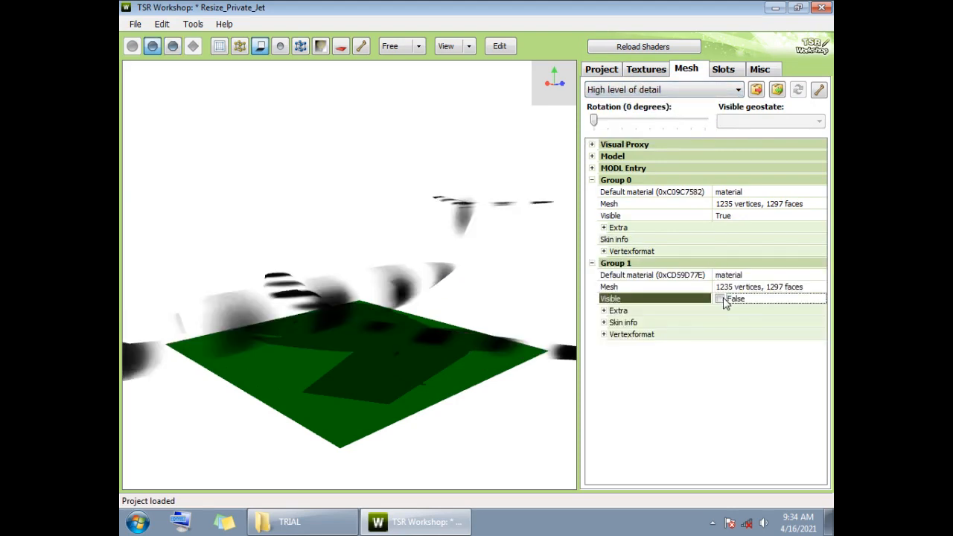
pyautogui.click(725, 299)
pyautogui.moveTo(481, 311); pyautogui.dragTo(578, 312)
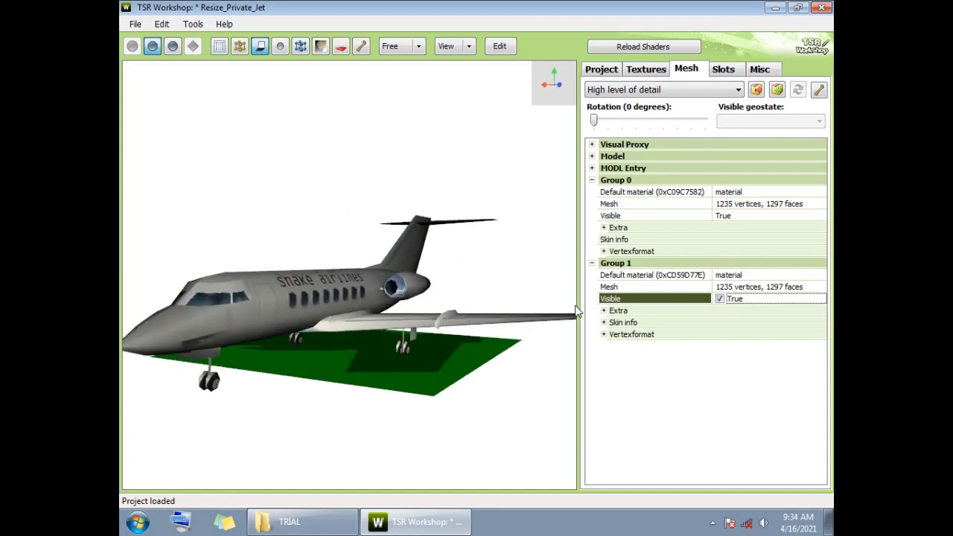
pyautogui.click(720, 298)
pyautogui.moveTo(382, 310); pyautogui.dragTo(320, 278)
pyautogui.click(746, 304)
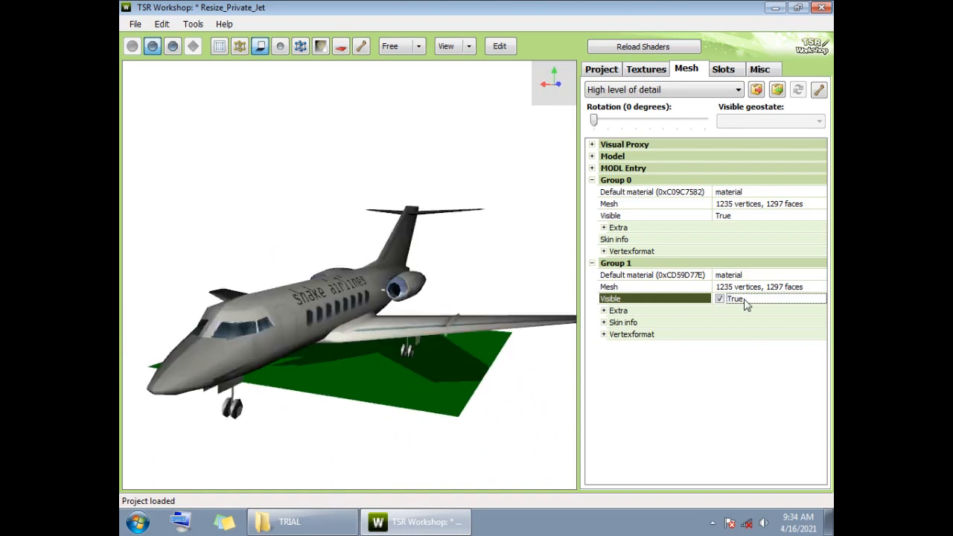
# Toggle Group 0's visibility off and on, then recheck Group 1's, to see what each mesh group represents
pyautogui.click(735, 217)
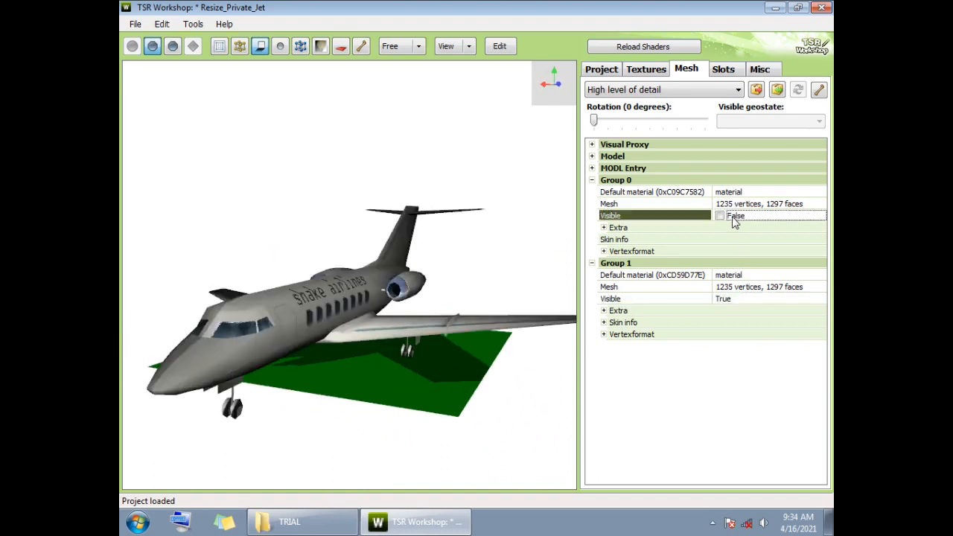
pyautogui.click(734, 217)
pyautogui.click(736, 218)
pyautogui.click(735, 218)
pyautogui.click(722, 298)
pyautogui.moveTo(402, 313); pyautogui.dragTo(431, 352)
pyautogui.click(762, 300)
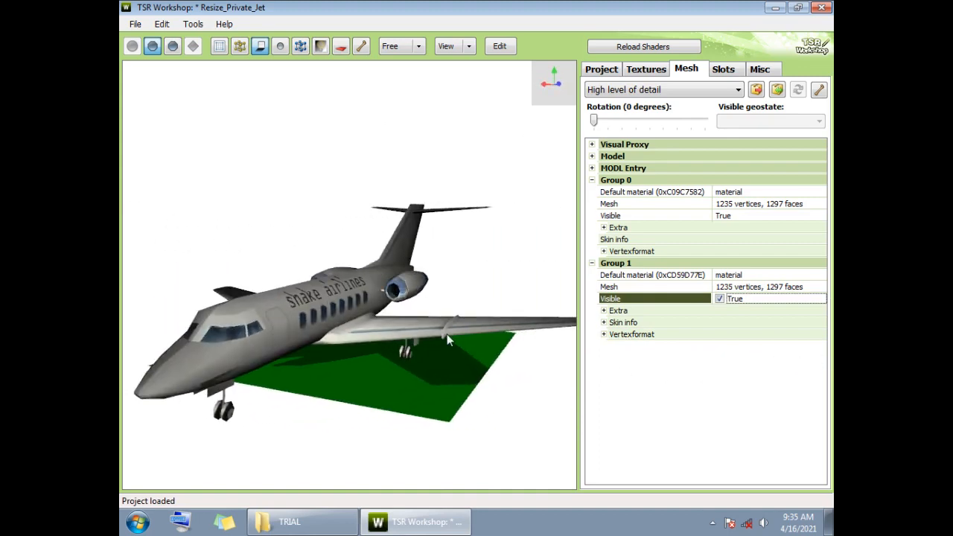
pyautogui.click(755, 90)
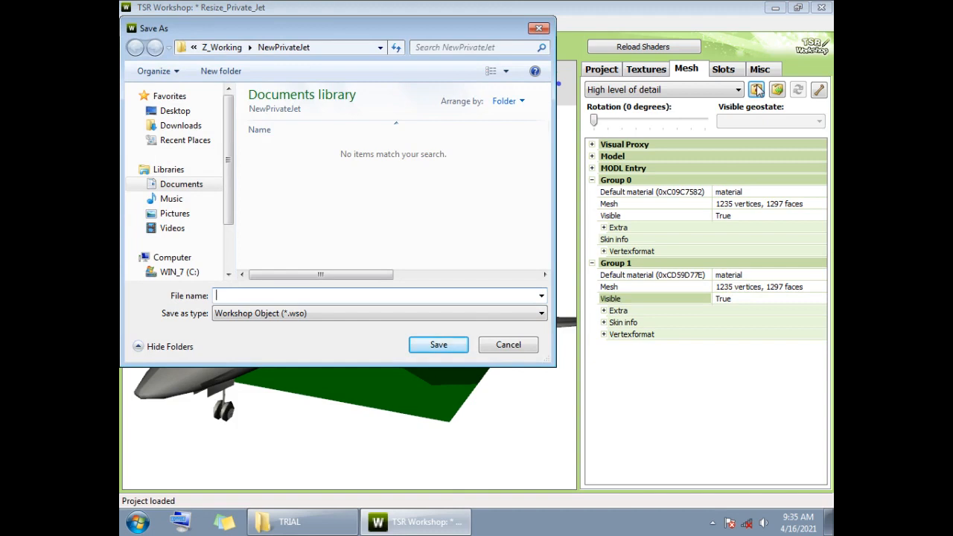
pyautogui.click(516, 348)
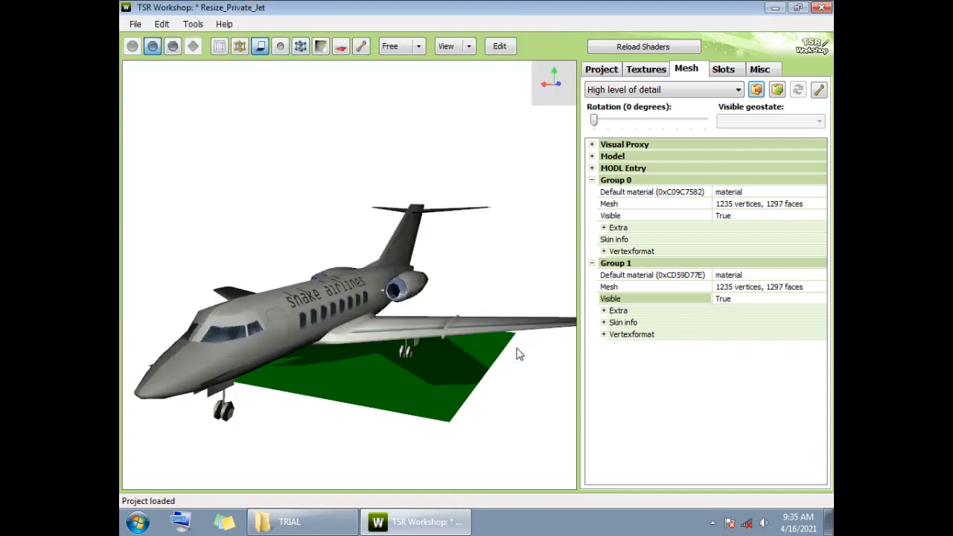
pyautogui.click(508, 310)
# Review the mesh groups of the medium level of detail, toggle its Group 0 visibility, and return to the high level of detail
pyautogui.click(656, 90)
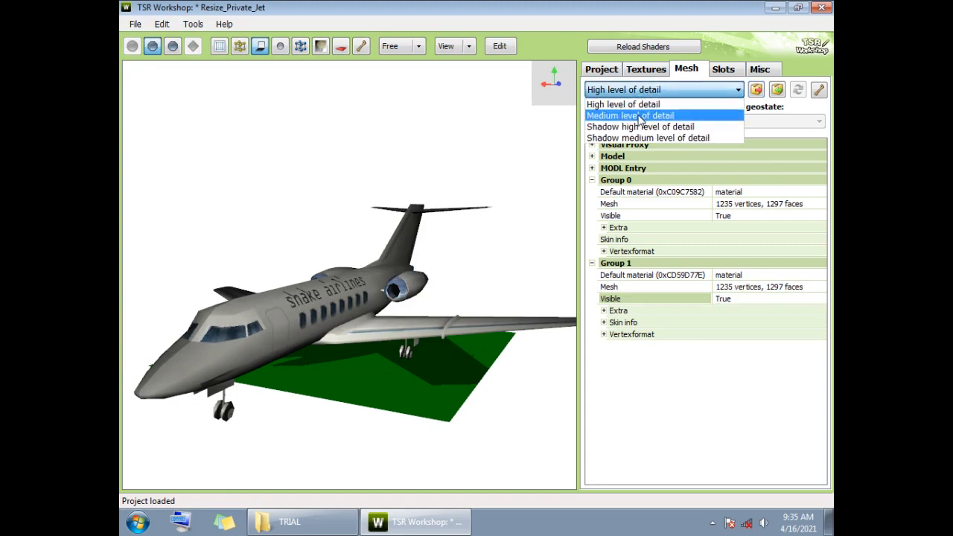
pyautogui.click(641, 113)
pyautogui.click(732, 221)
pyautogui.click(732, 221)
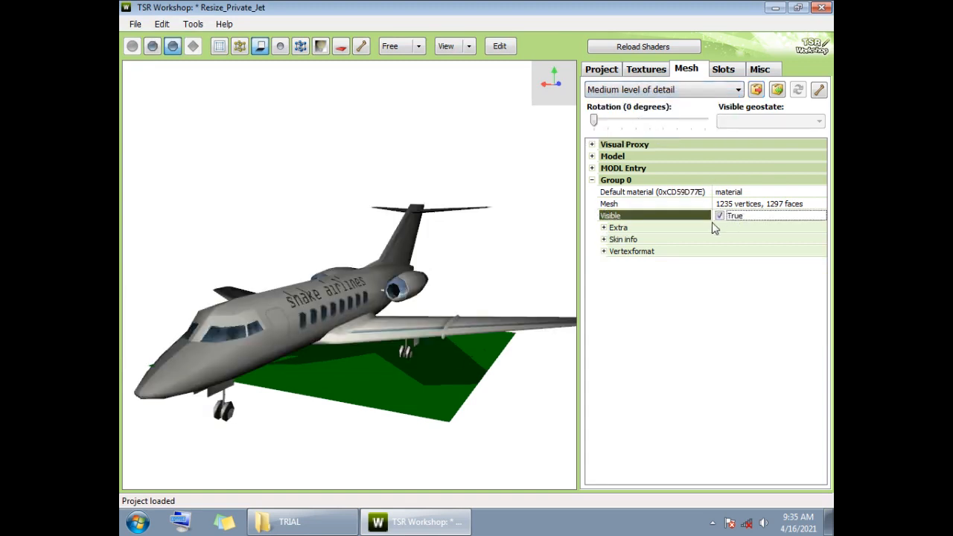
pyautogui.click(633, 93)
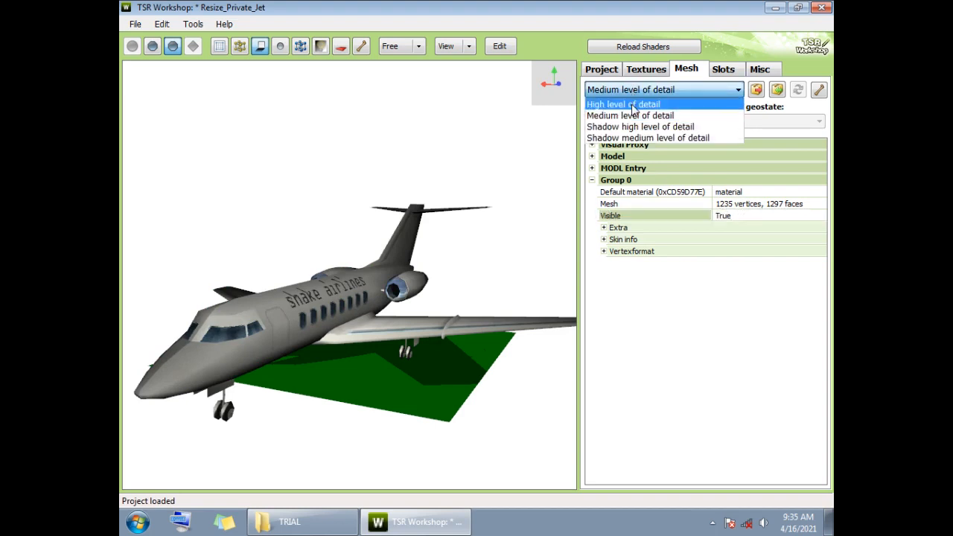
pyautogui.click(633, 103)
pyautogui.click(634, 91)
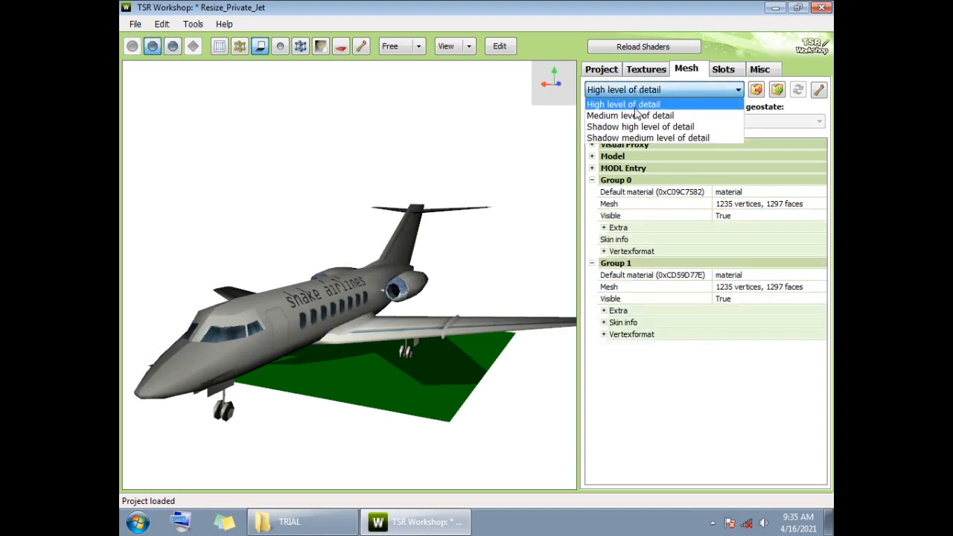
pyautogui.click(631, 115)
pyautogui.click(620, 92)
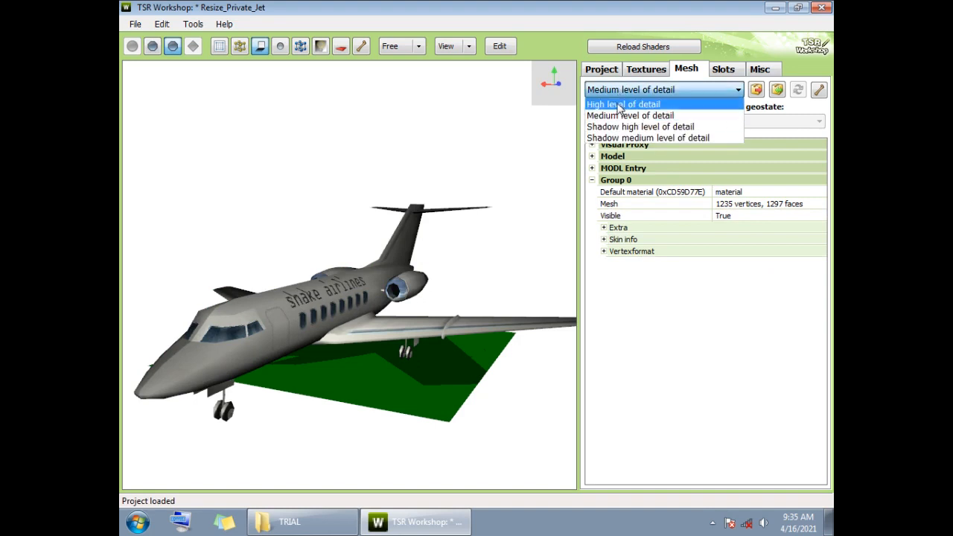
pyautogui.click(622, 104)
# View the high-detail jet from above and recheck the visibility of Group 1 and Group 0, leaving both visible
pyautogui.moveTo(341, 365); pyautogui.dragTo(402, 395)
pyautogui.doubleClick(734, 299)
pyautogui.click(735, 300)
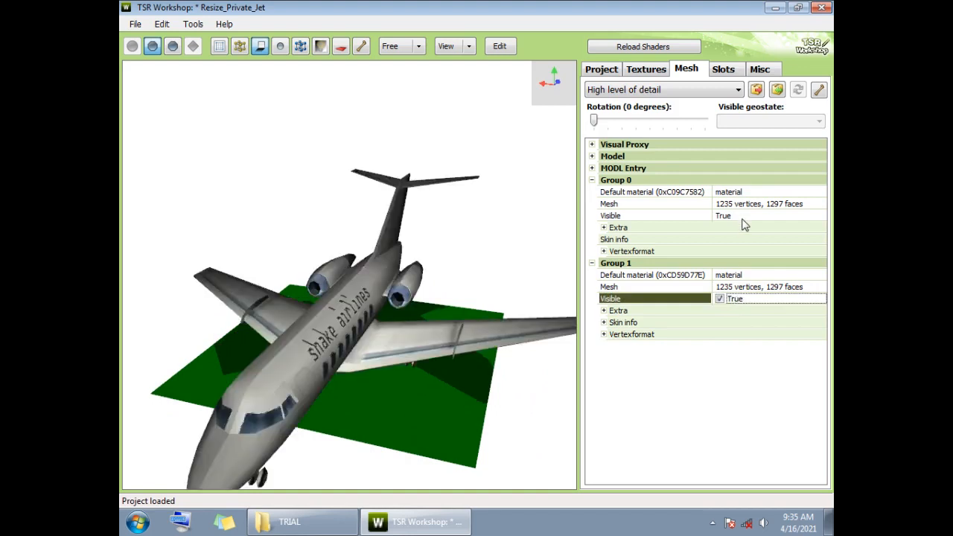
pyautogui.doubleClick(740, 217)
# Export the high level of detail mesh to the NewPrivateJet folder as Workshop Object Private_Jet_1x
pyautogui.click(758, 93)
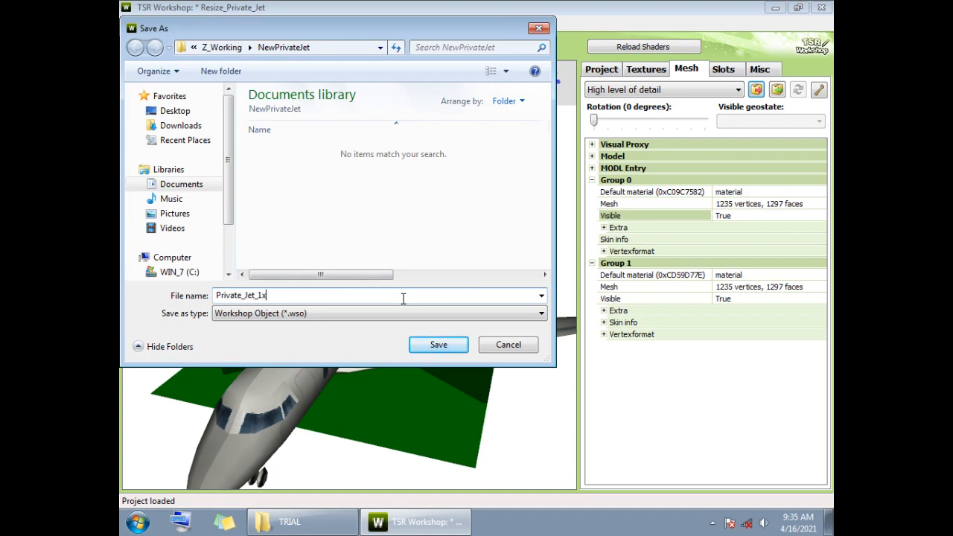
pyautogui.press('Return')
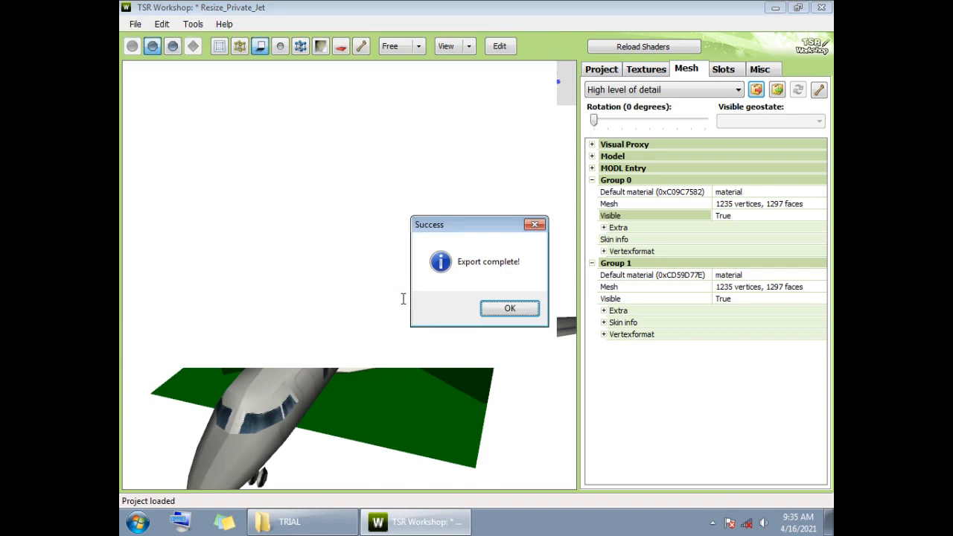
pyautogui.click(510, 314)
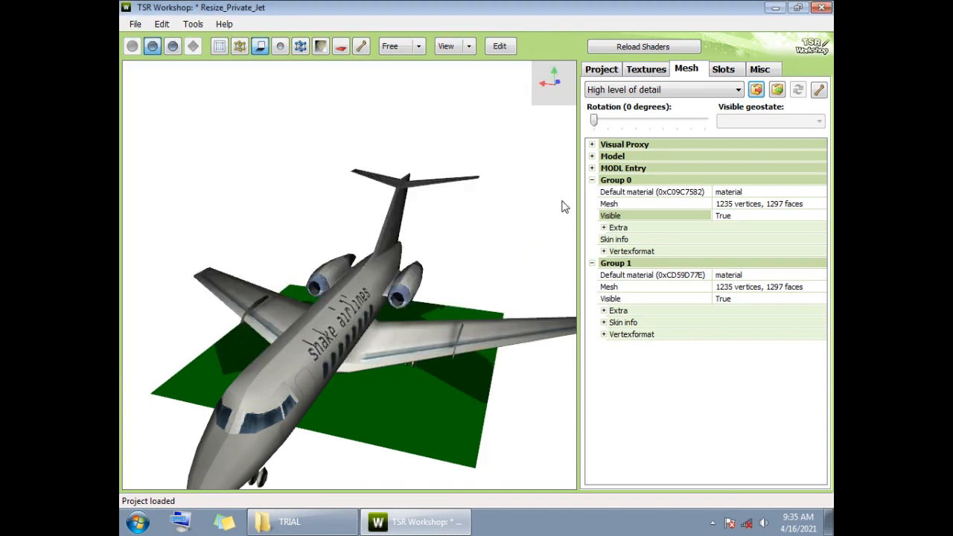
# Minimize the open windows to reach the desktop and launch MilkShape 3D
pyautogui.click(458, 527)
pyautogui.click(327, 531)
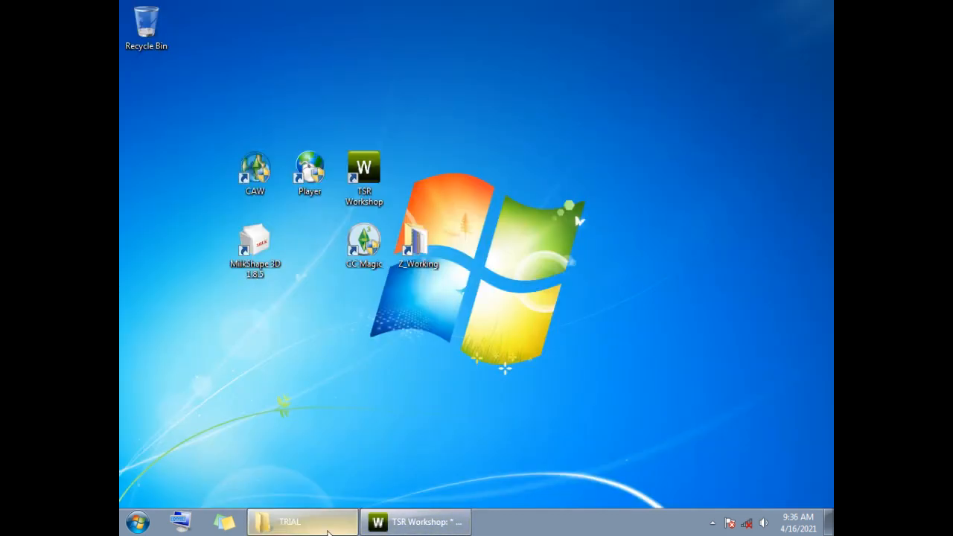
pyautogui.doubleClick(269, 256)
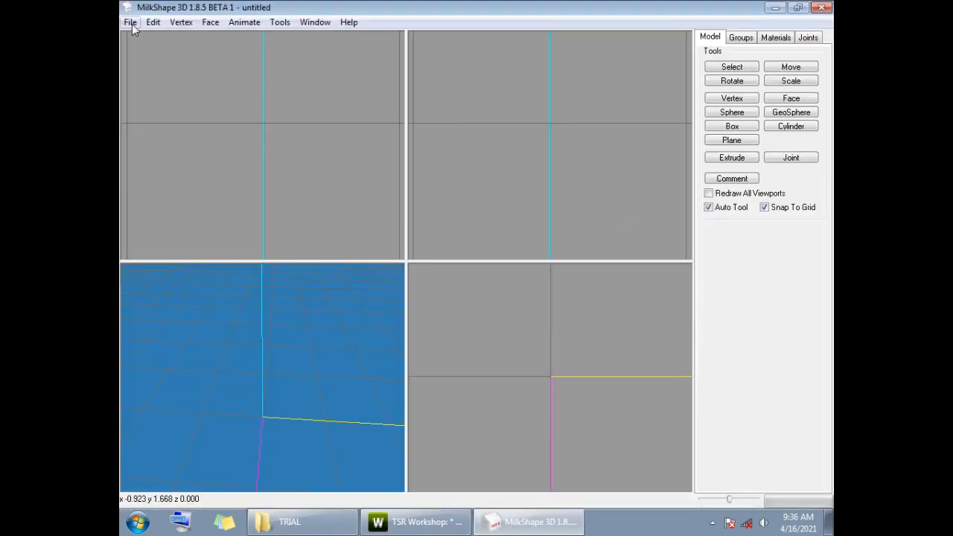
# Import Private_Jet_1x.wso from the NewPrivateJet folder as a TSRW Object
pyautogui.click(131, 23)
pyautogui.moveTo(197, 129)
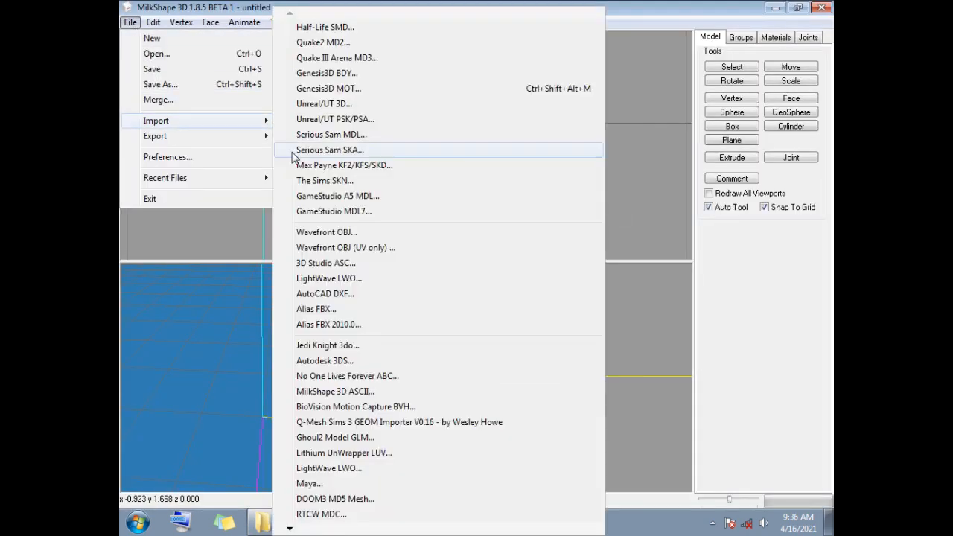
pyautogui.moveTo(291, 529)
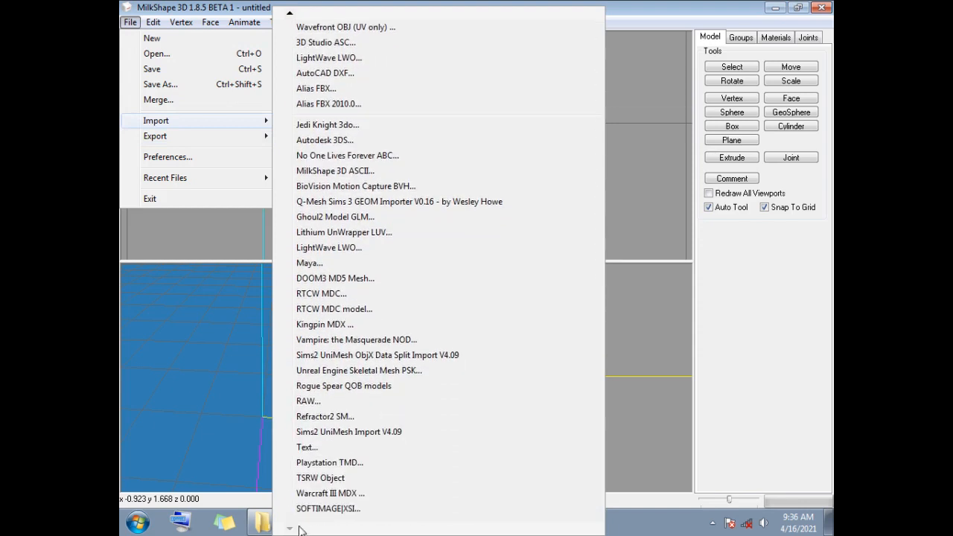
pyautogui.click(327, 484)
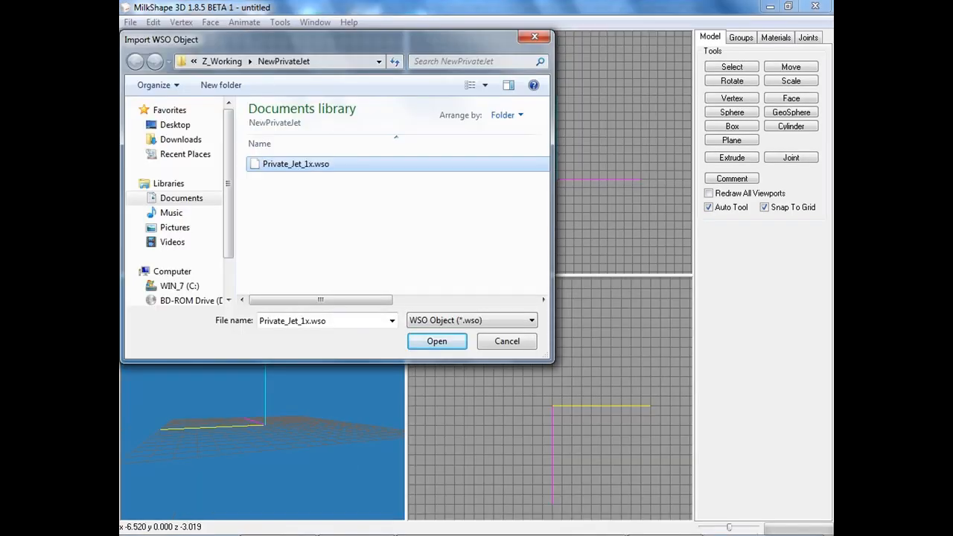
pyautogui.click(437, 341)
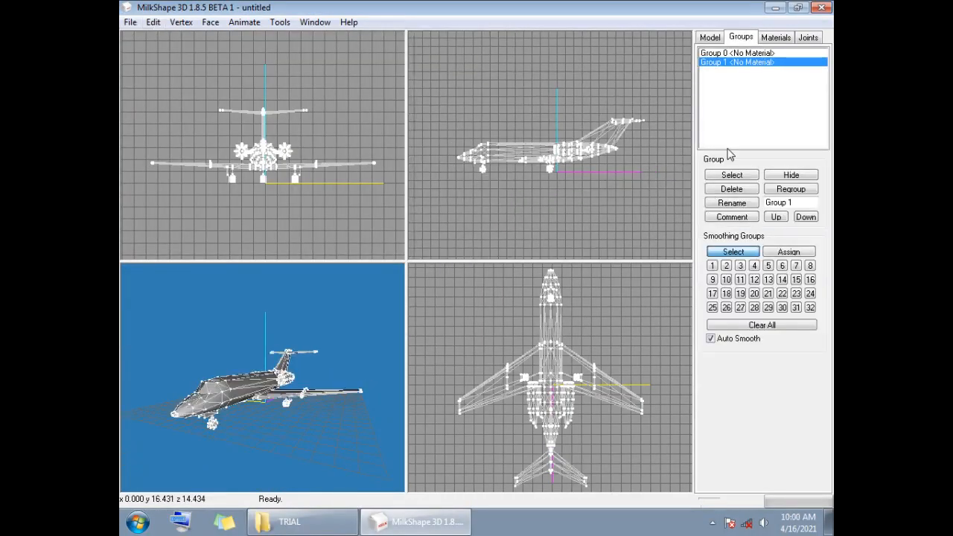
pyautogui.click(712, 522)
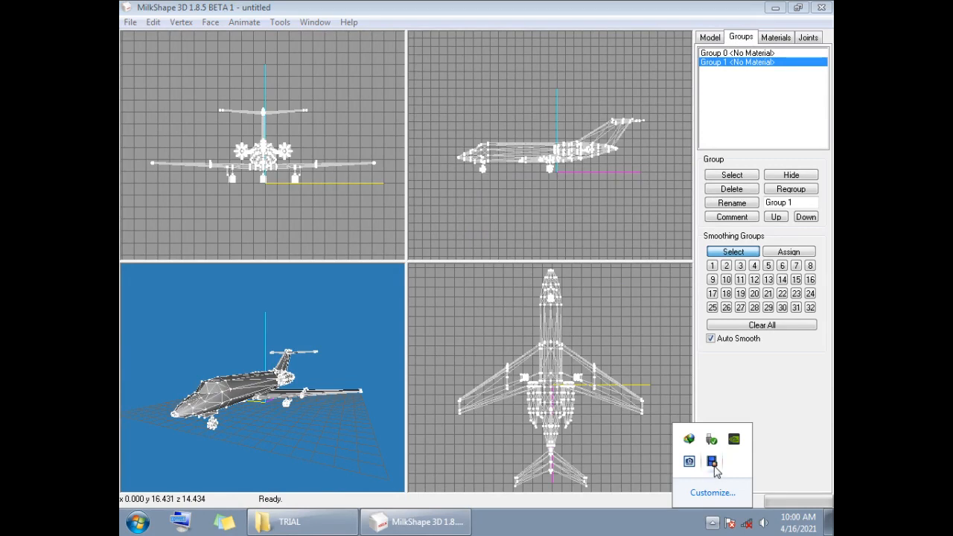
pyautogui.click(776, 37)
# Select the geometry of Group 0 in the imported jet model
pyautogui.click(737, 39)
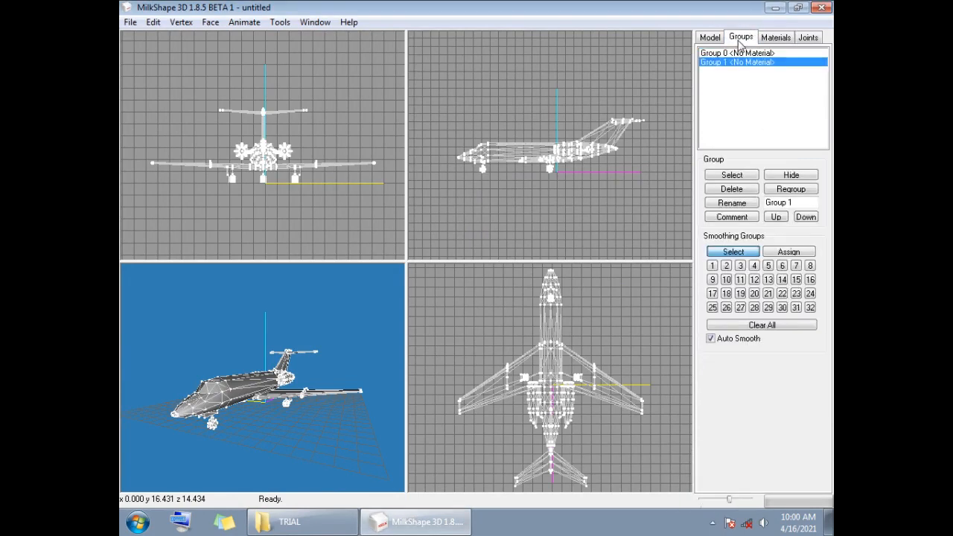
pyautogui.click(735, 53)
pyautogui.click(737, 176)
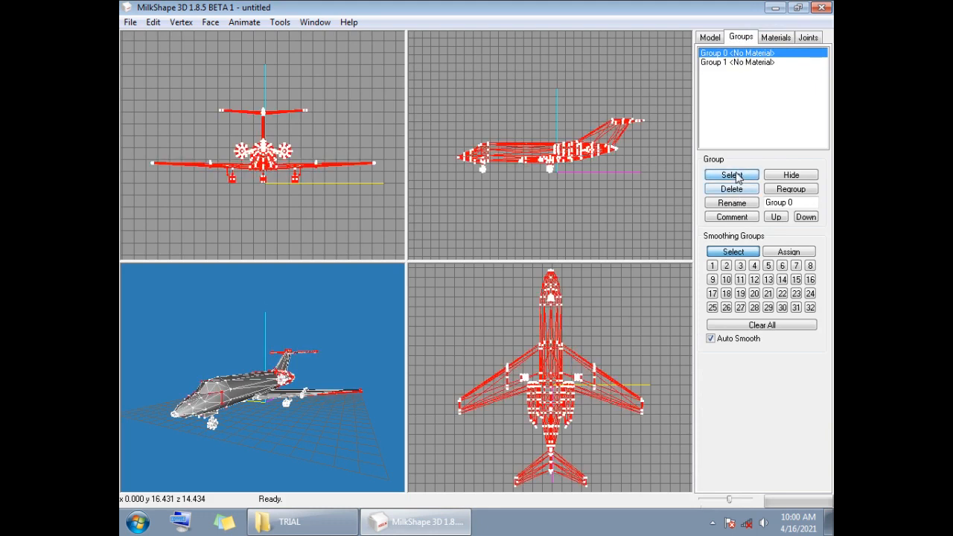
# Scale the selected Group 0 geometry by 1.2 in X, Y and Z about the origin
pyautogui.click(711, 37)
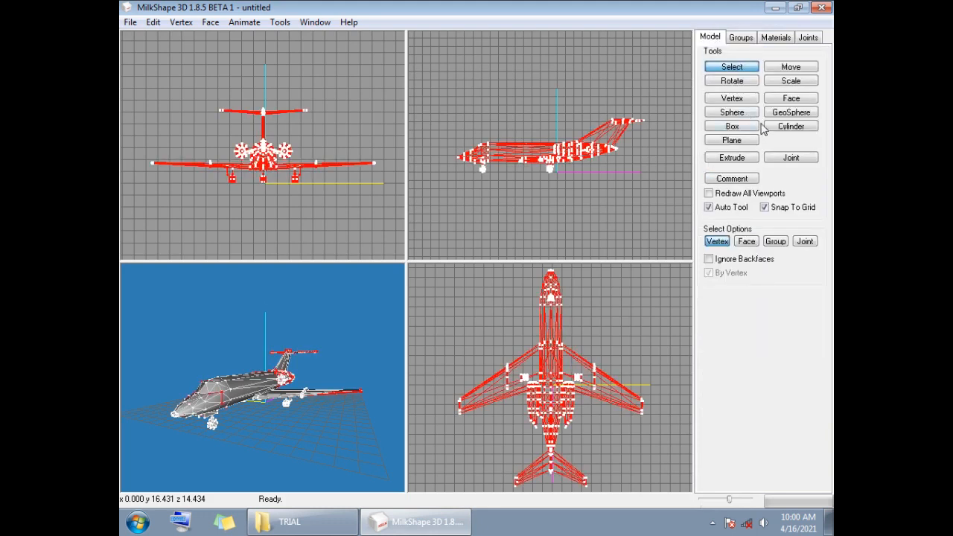
pyautogui.click(791, 80)
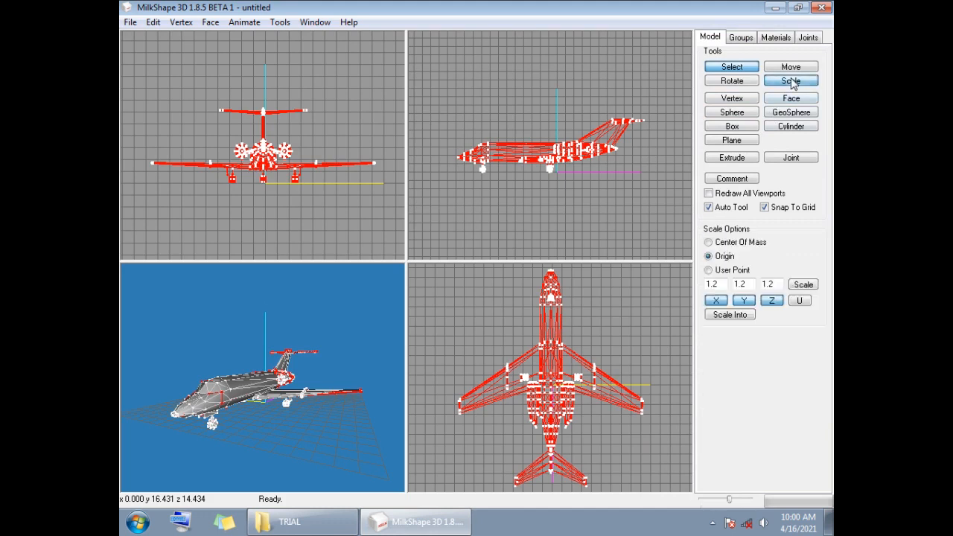
pyautogui.click(771, 300)
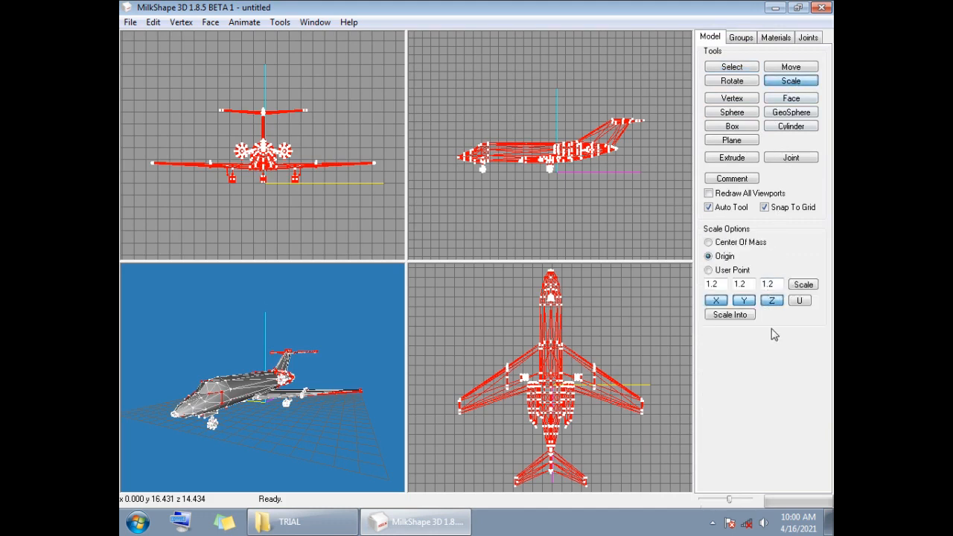
pyautogui.click(803, 284)
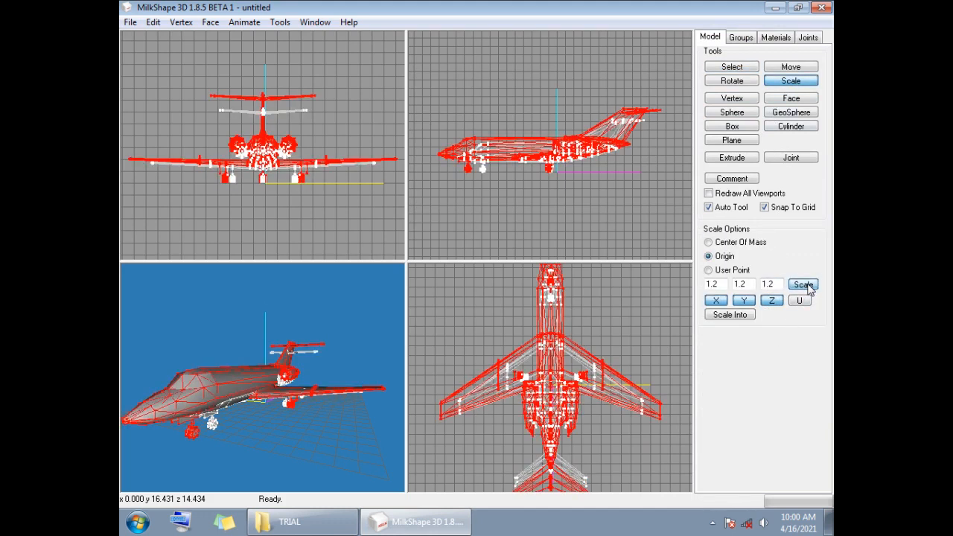
# Move the scaled Group 0 by -0.1 along Y with a relative move
pyautogui.click(744, 38)
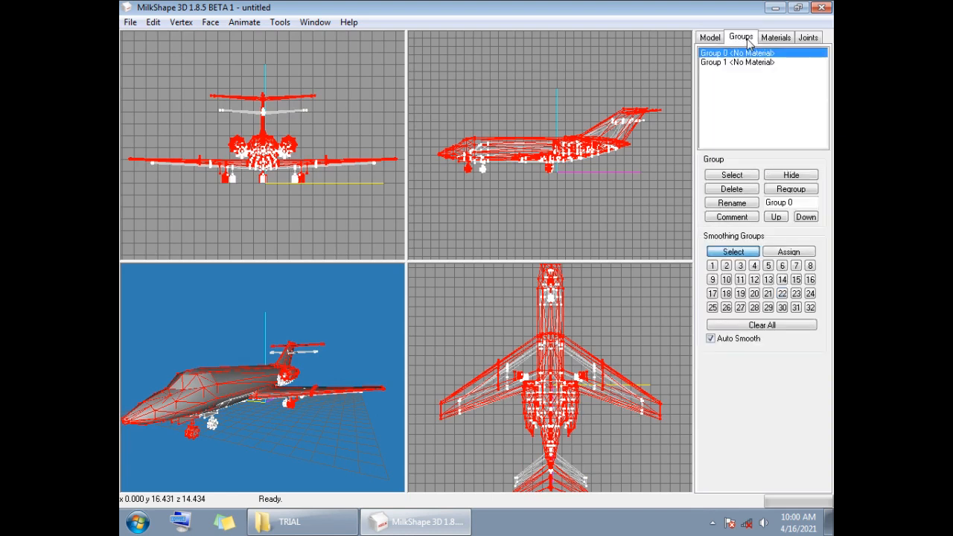
pyautogui.click(711, 39)
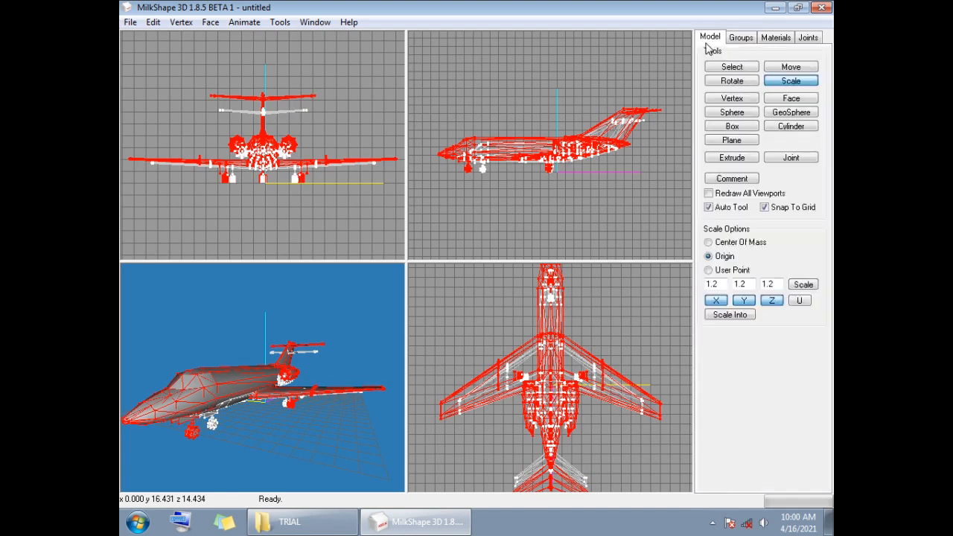
pyautogui.click(812, 70)
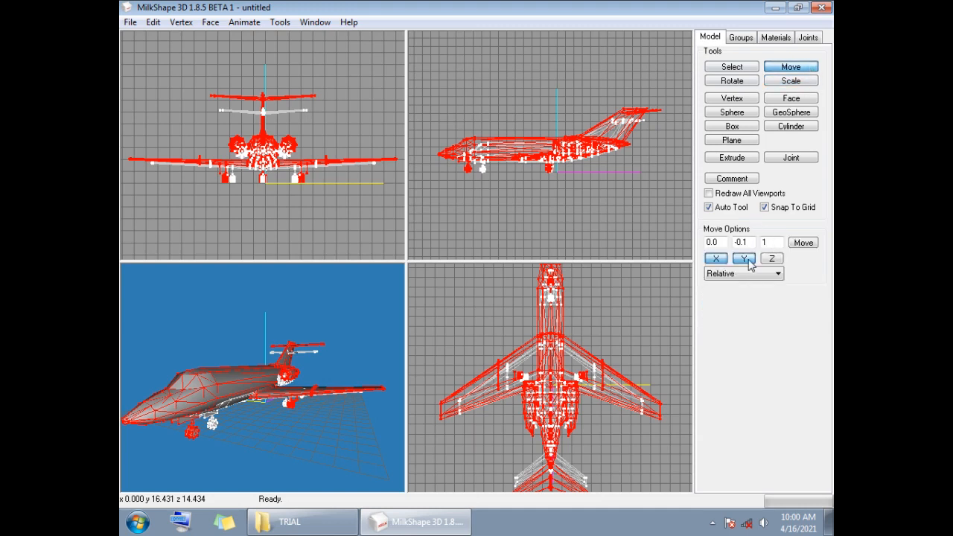
pyautogui.click(807, 248)
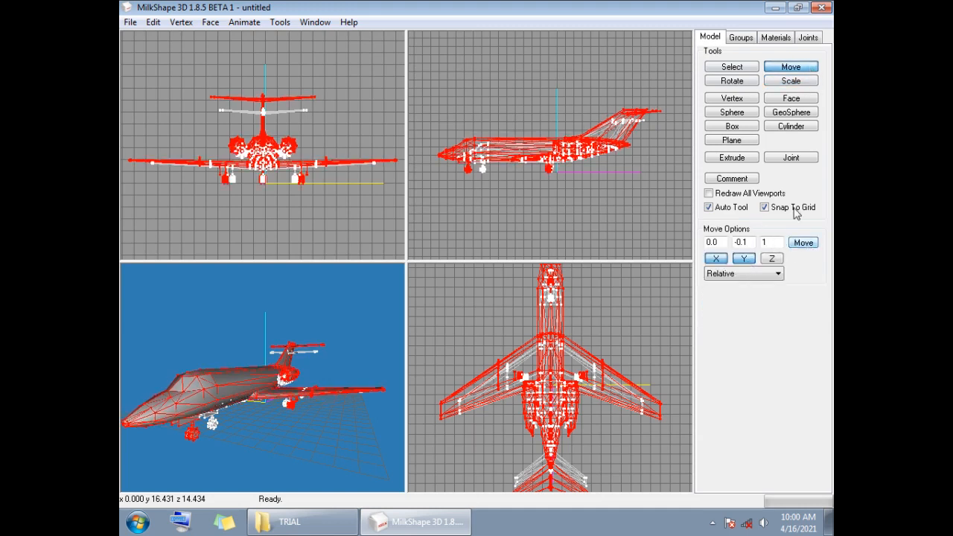
# Replace the Group 0 selection with Group 1 and scale it by 1.2 in X, Y and Z about the origin
pyautogui.click(741, 37)
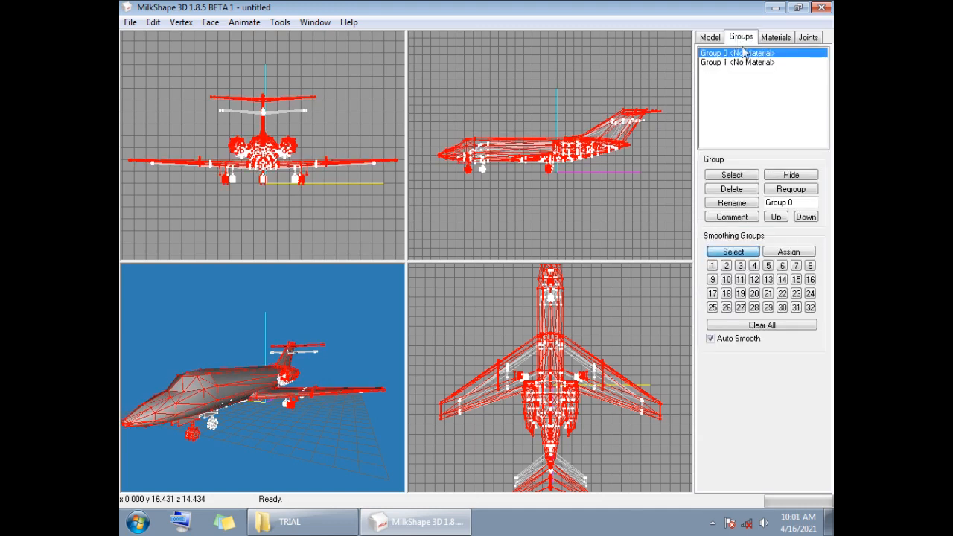
pyautogui.click(751, 178)
pyautogui.click(740, 64)
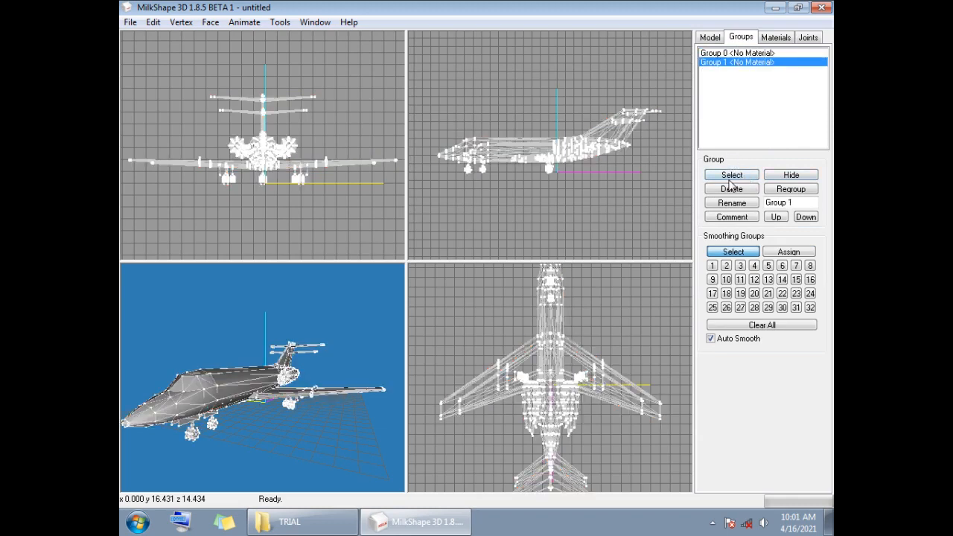
pyautogui.click(732, 177)
pyautogui.click(709, 37)
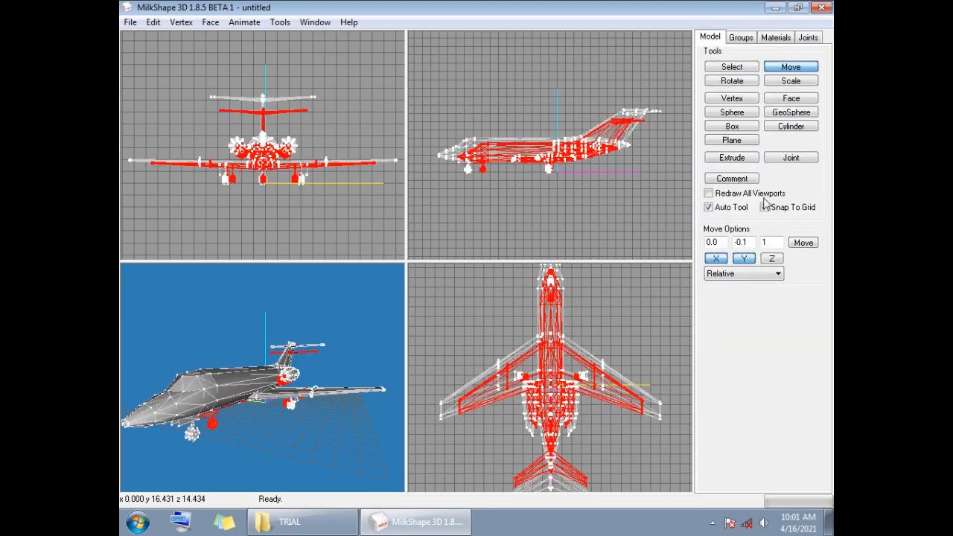
pyautogui.click(791, 81)
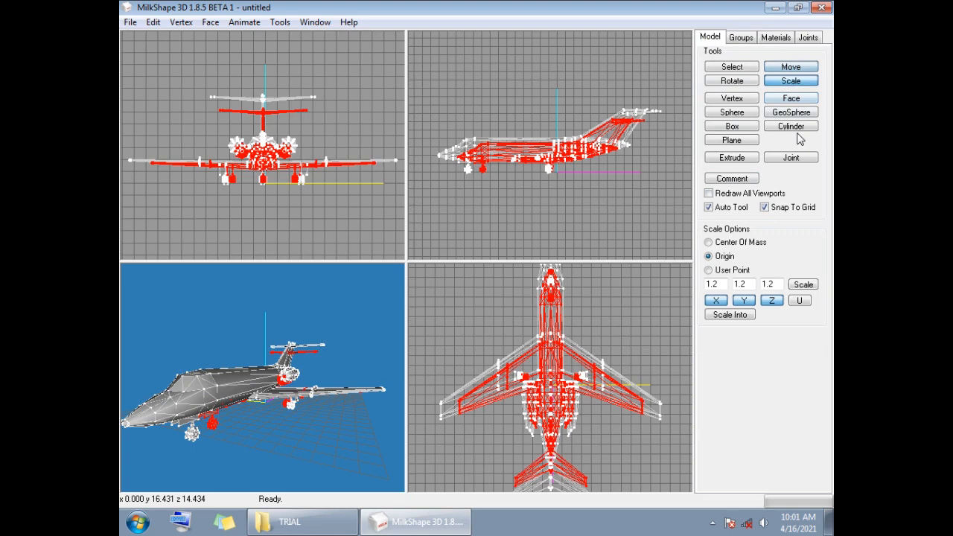
pyautogui.click(803, 286)
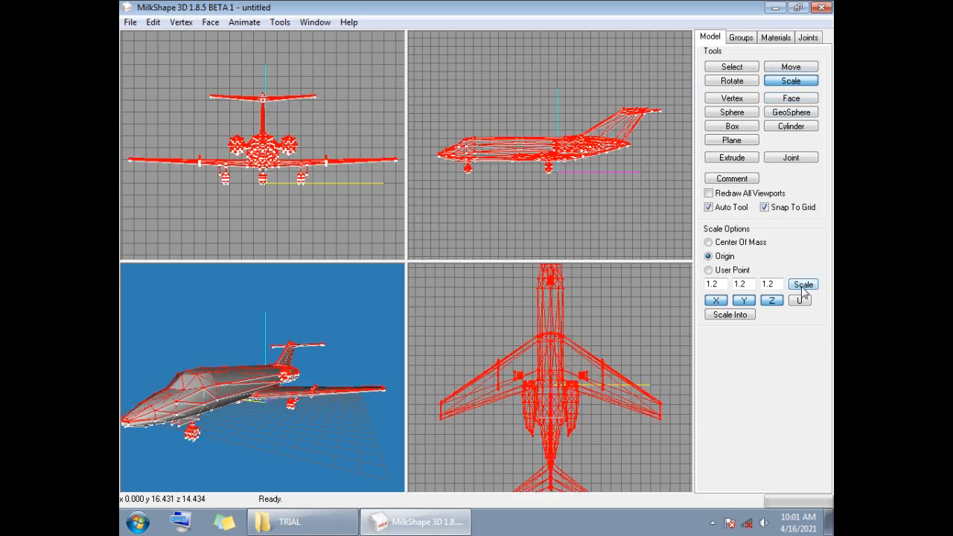
# Move Group 1 by -0.1 along Y with a relative move and clear the selection
pyautogui.click(785, 68)
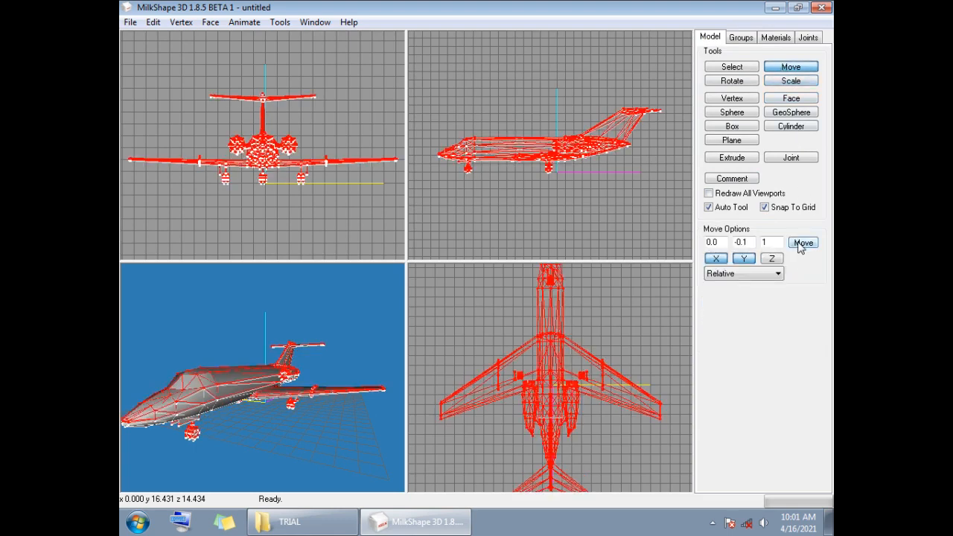
pyautogui.click(799, 244)
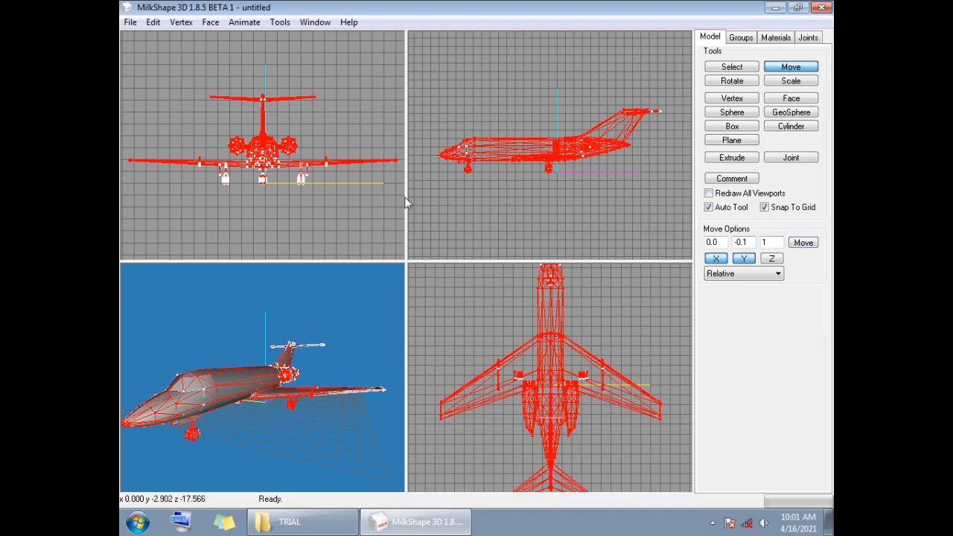
pyautogui.press('F1')
pyautogui.click(350, 221)
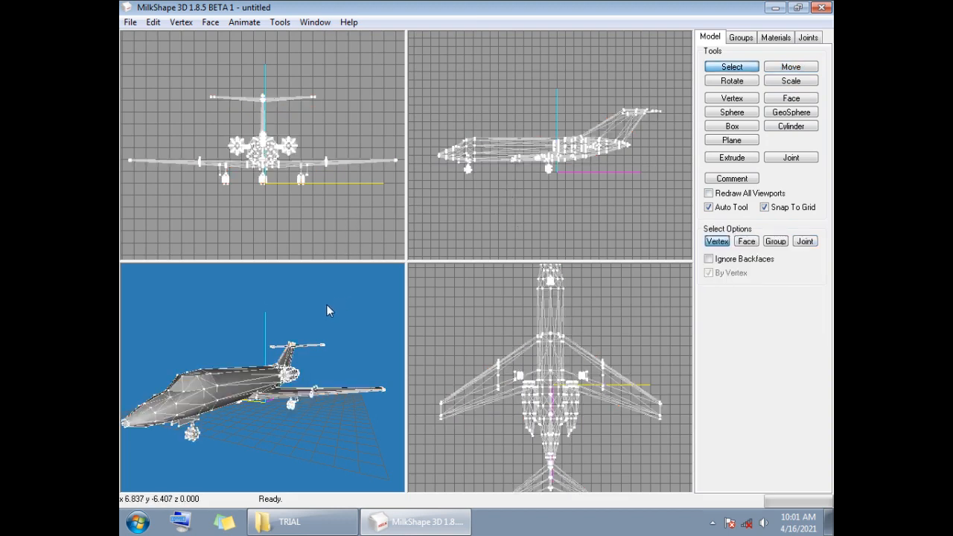
# Export the resized jet model with both groups as a TSRW Object
pyautogui.moveTo(326, 313); pyautogui.dragTo(362, 308)
pyautogui.click(131, 23)
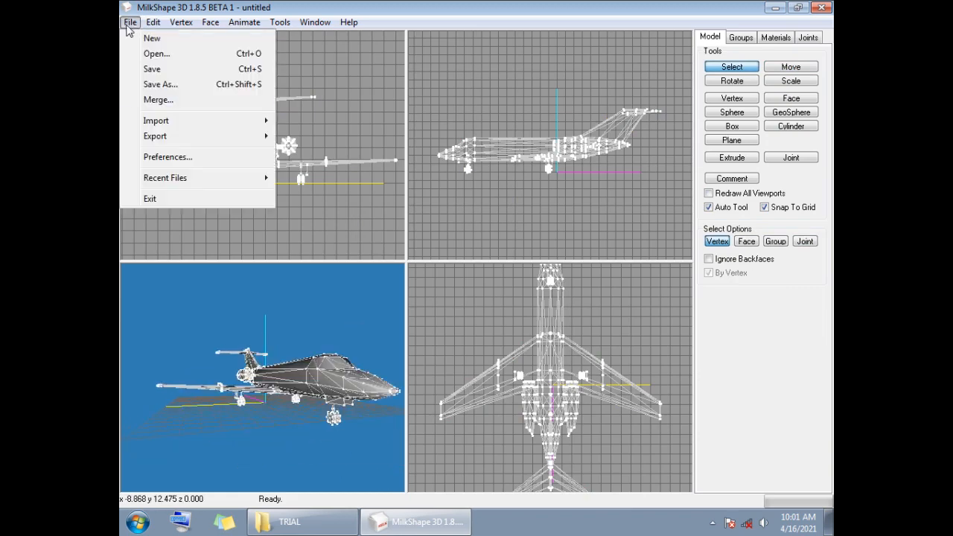
pyautogui.moveTo(213, 138)
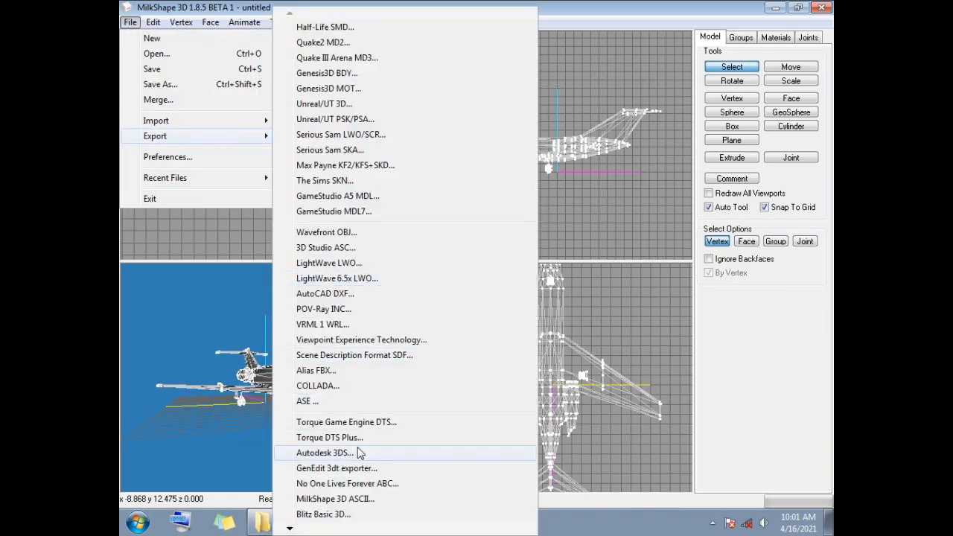
pyautogui.moveTo(290, 530)
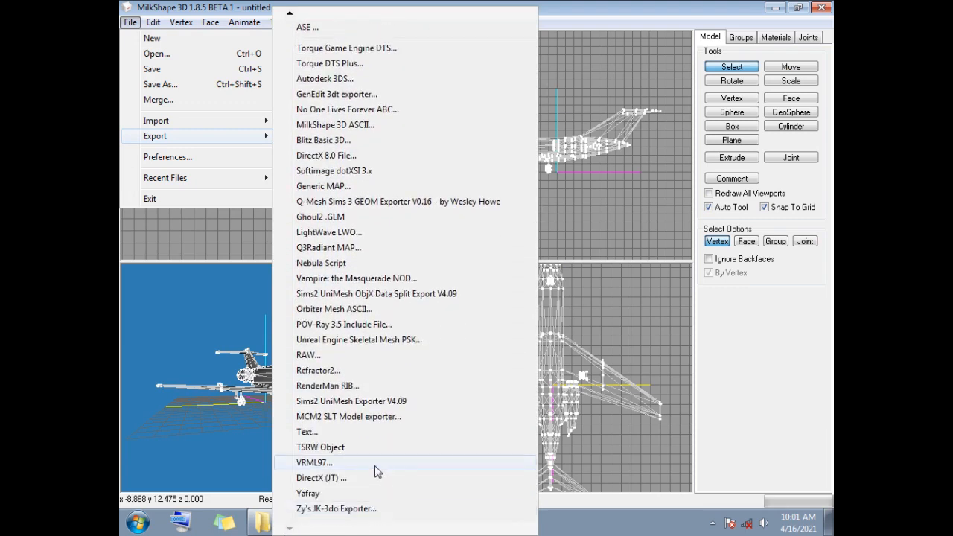
pyautogui.click(357, 446)
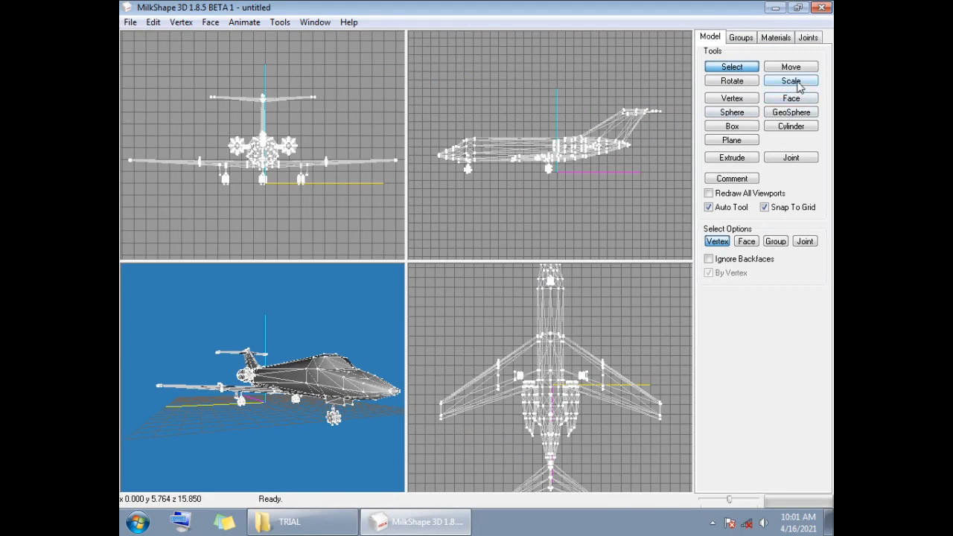
# Delete Group 1 from the model, keeping only Group 0
pyautogui.click(741, 37)
pyautogui.click(736, 53)
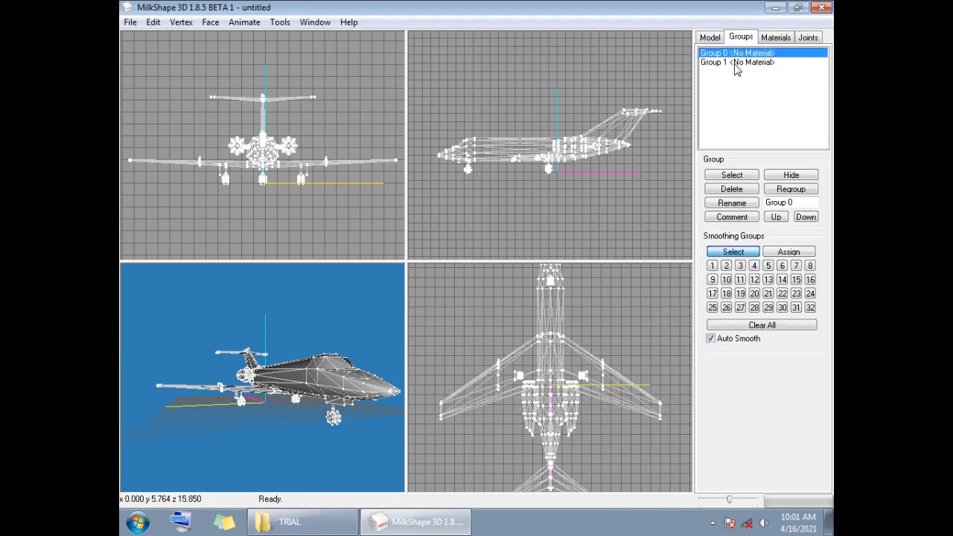
pyautogui.click(736, 62)
pyautogui.click(747, 191)
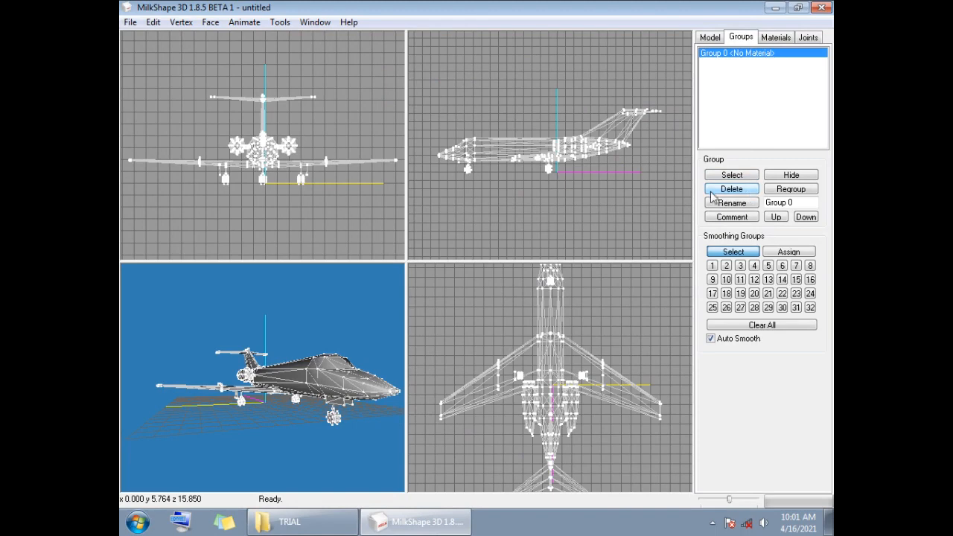
# Export the remaining single-group jet model as a TSRW Object and close MilkShape 3D
pyautogui.click(130, 23)
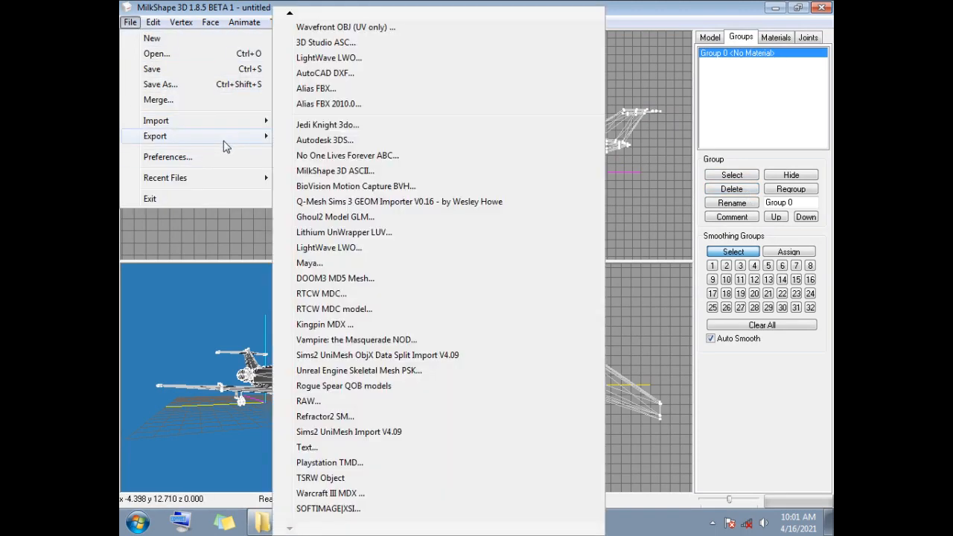
pyautogui.moveTo(226, 146)
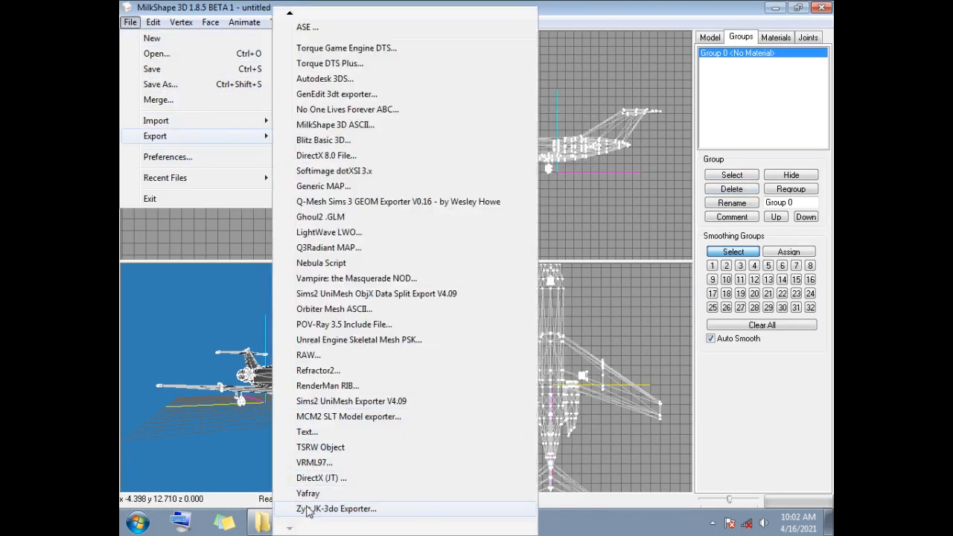
pyautogui.click(330, 450)
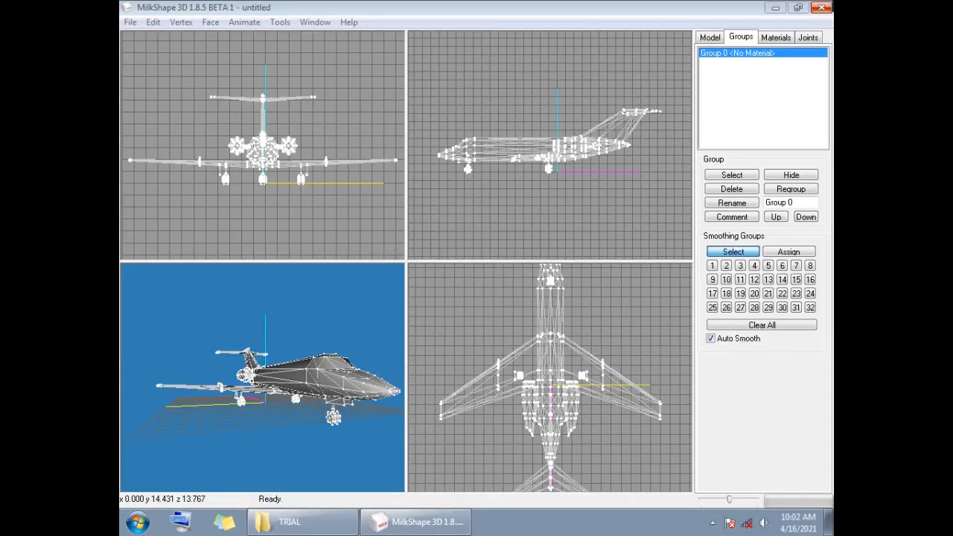
pyautogui.click(819, 7)
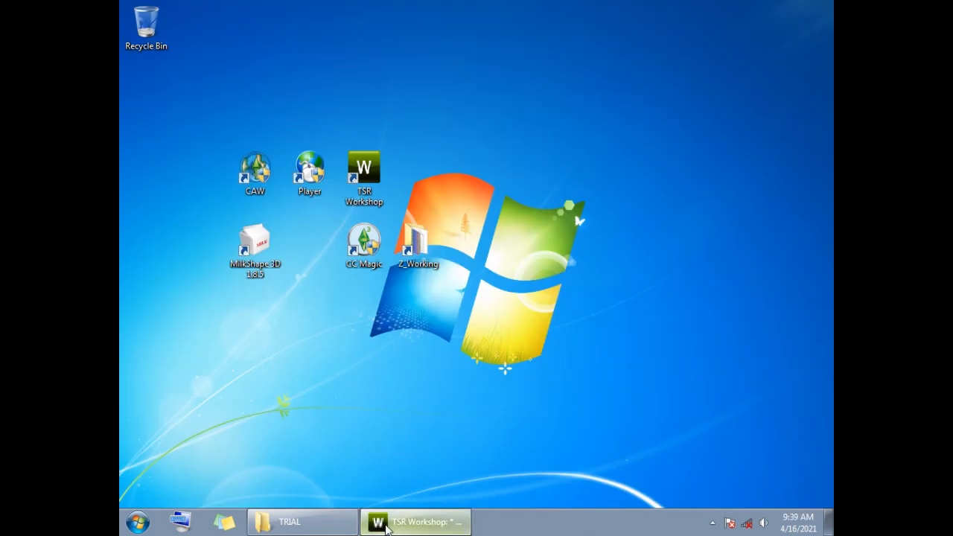
# Switch to TSR Workshop and try to import the resized mesh for the high level of detail
pyautogui.click(386, 527)
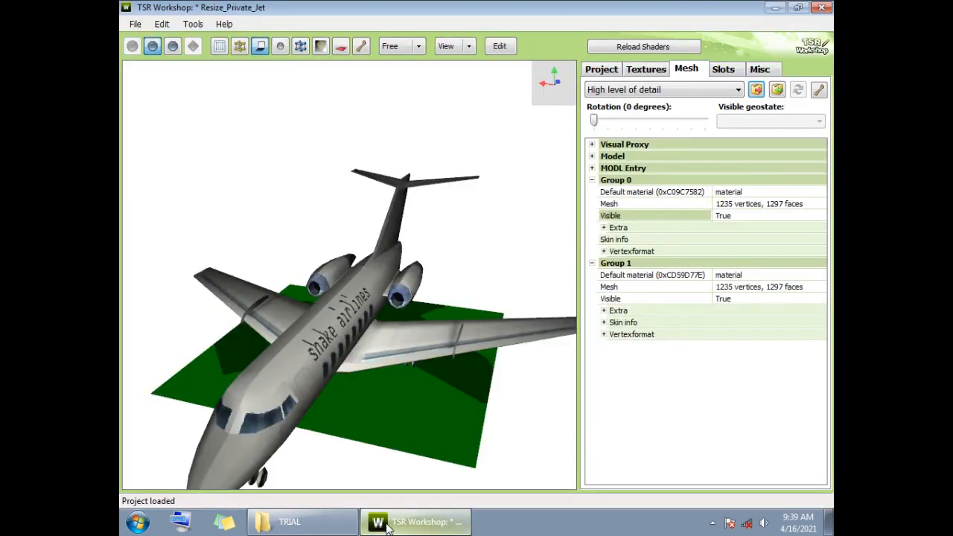
pyautogui.click(778, 93)
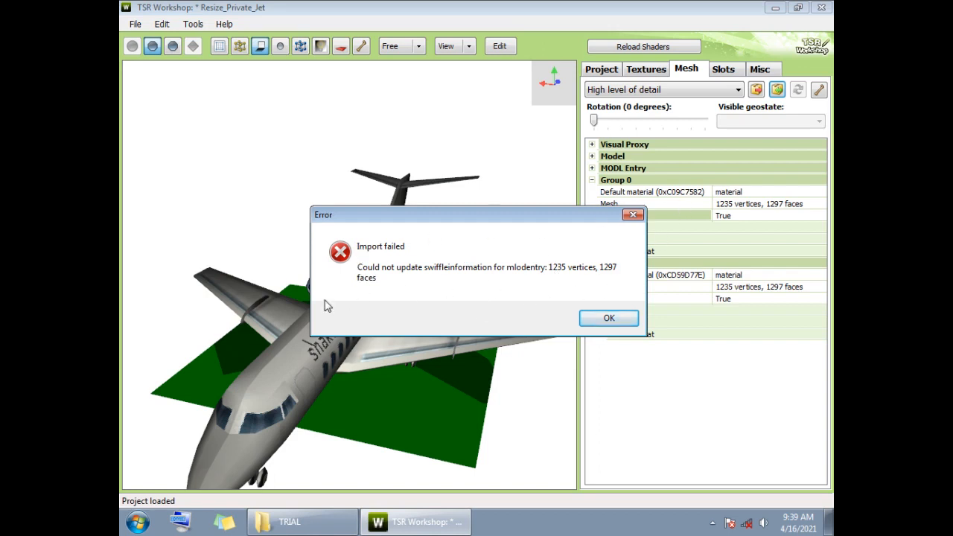
pyautogui.click(606, 320)
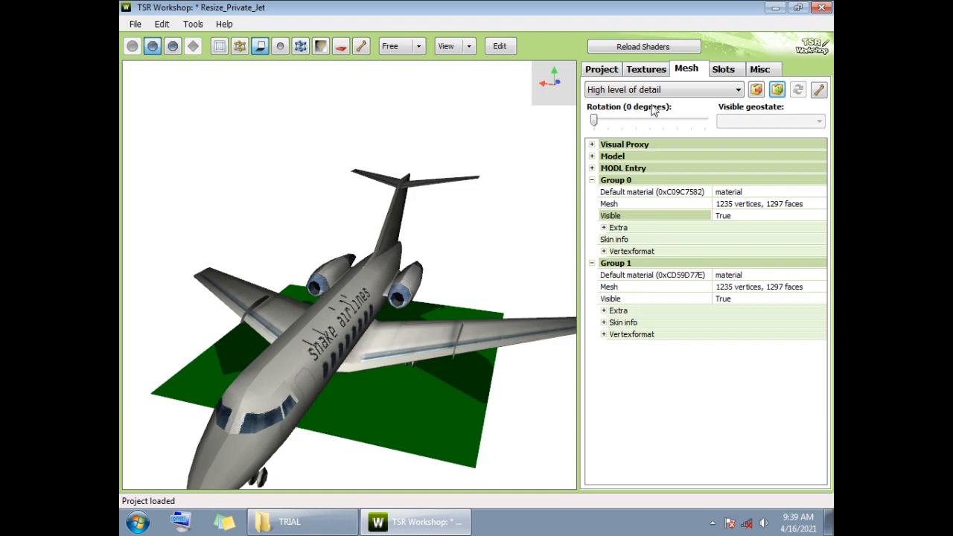
# Export the jet's Overlay texture as a DirectDraw Surface file named Overlay in the NewPrivateJet folder
pyautogui.click(648, 72)
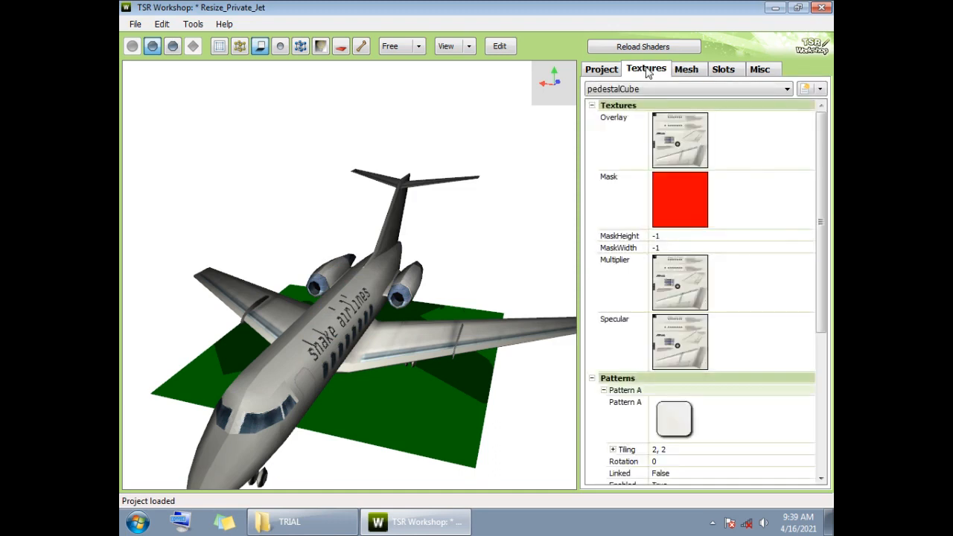
pyautogui.click(760, 141)
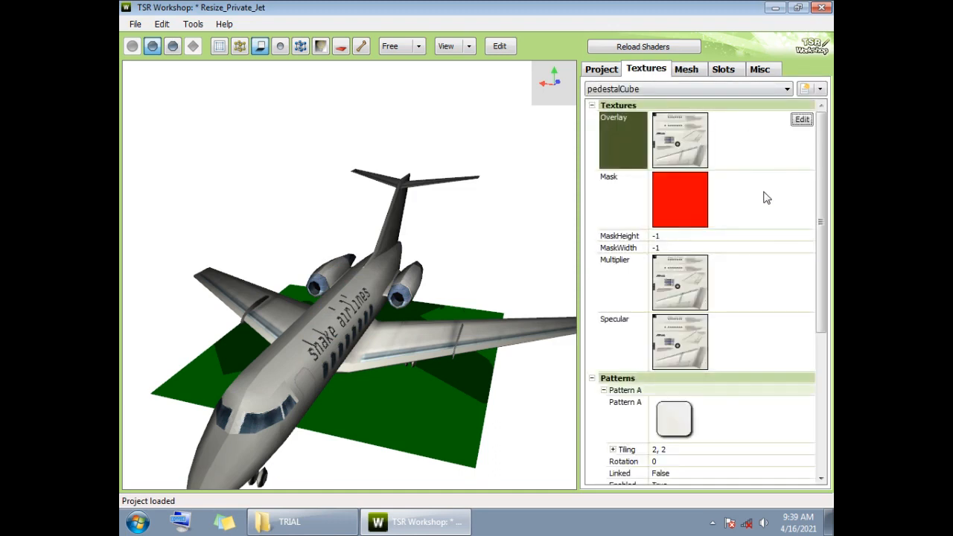
pyautogui.click(807, 123)
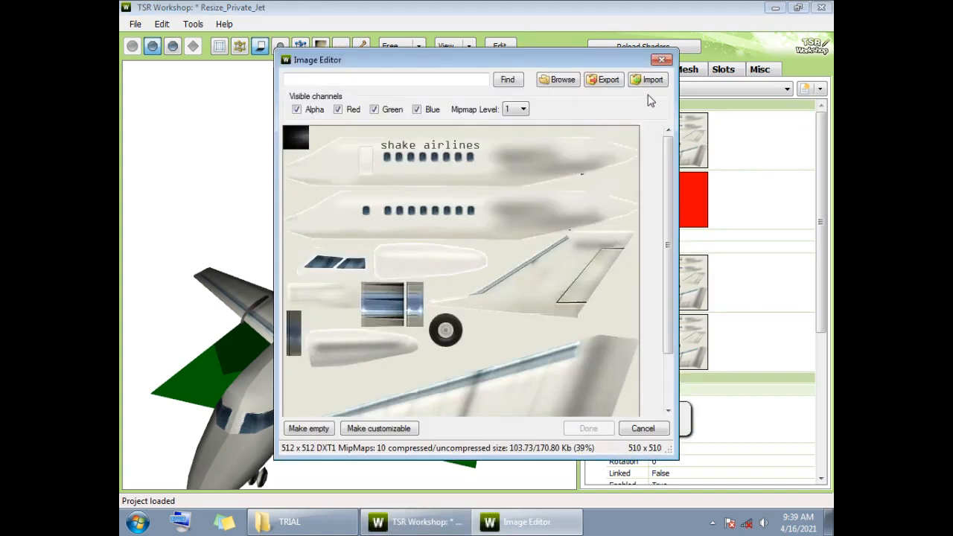
pyautogui.click(609, 80)
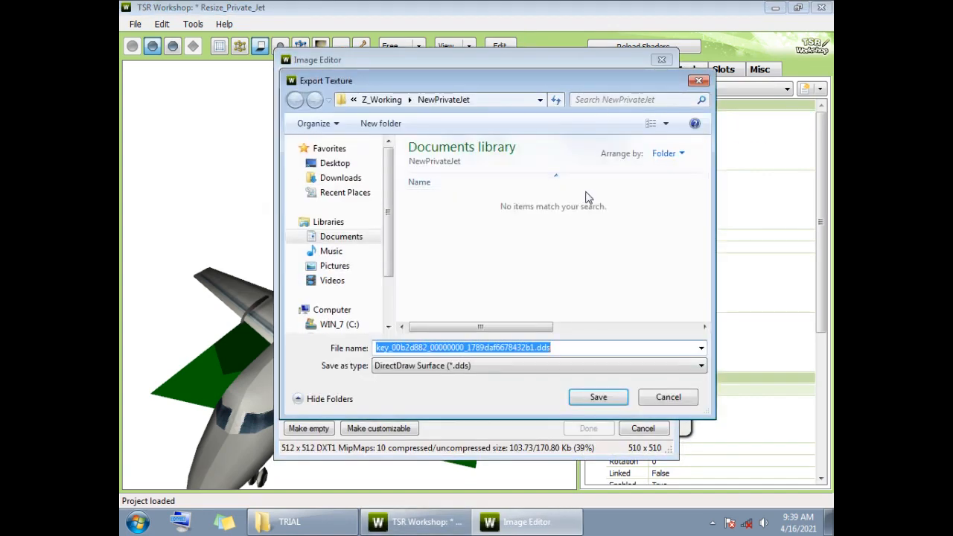
pyautogui.click(667, 397)
pyautogui.moveTo(544, 60); pyautogui.dragTo(505, 55)
pyautogui.click(564, 75)
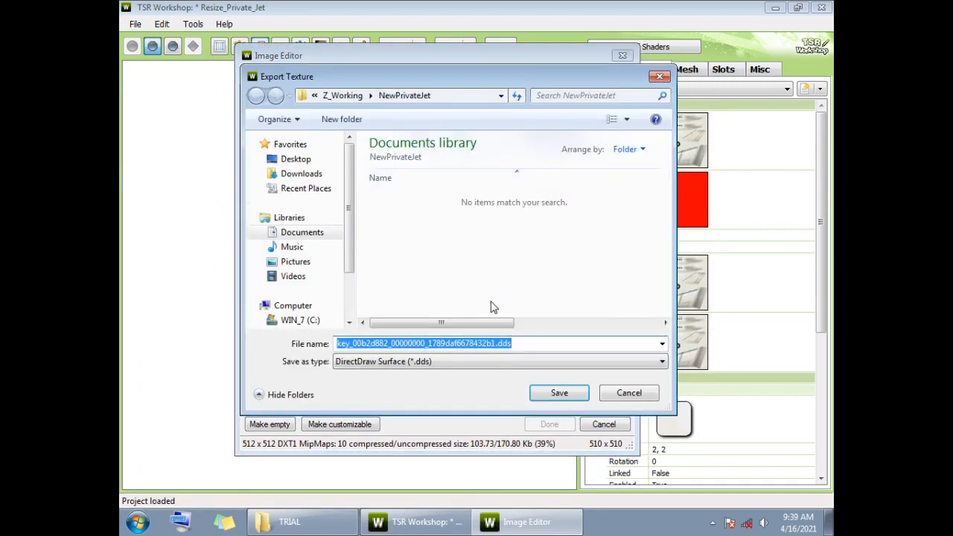
pyautogui.write('Overlay')
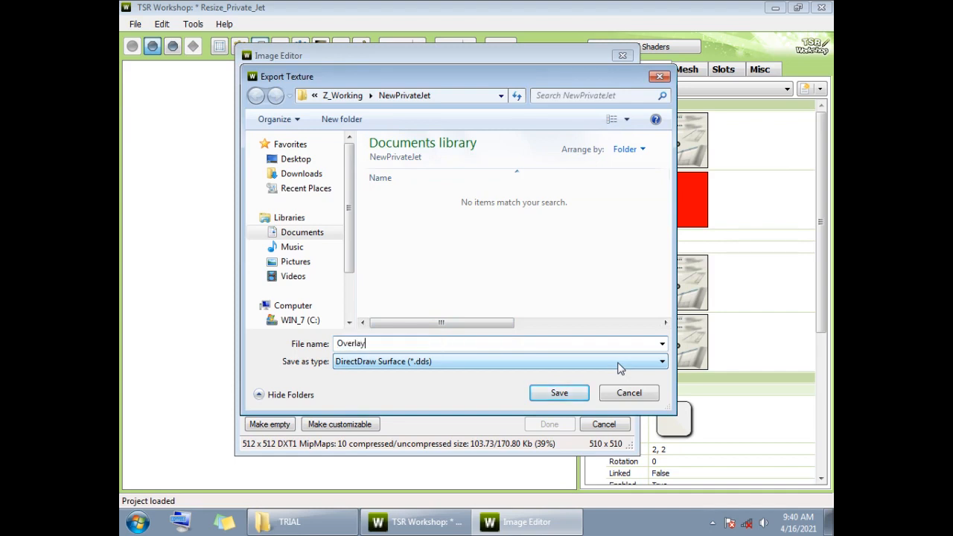
pyautogui.press('Return')
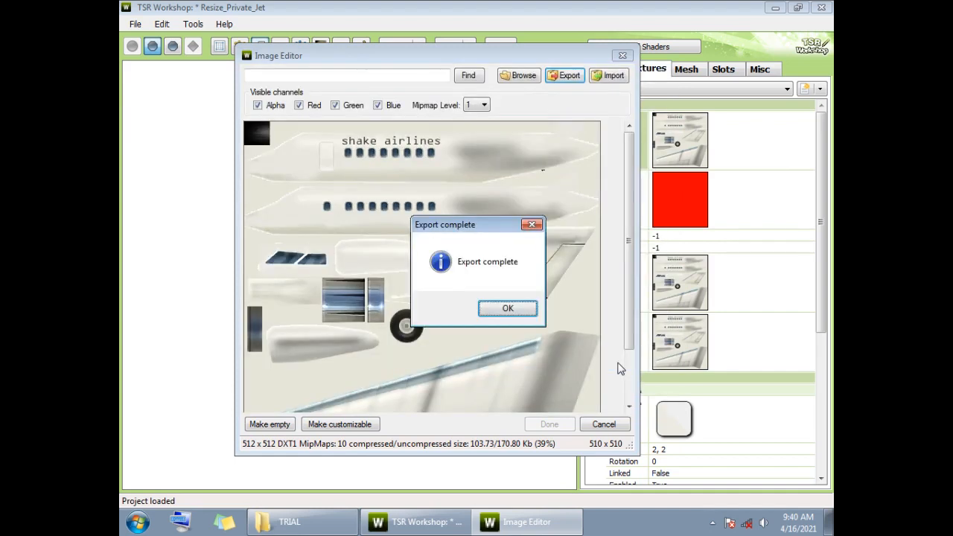
pyautogui.click(506, 309)
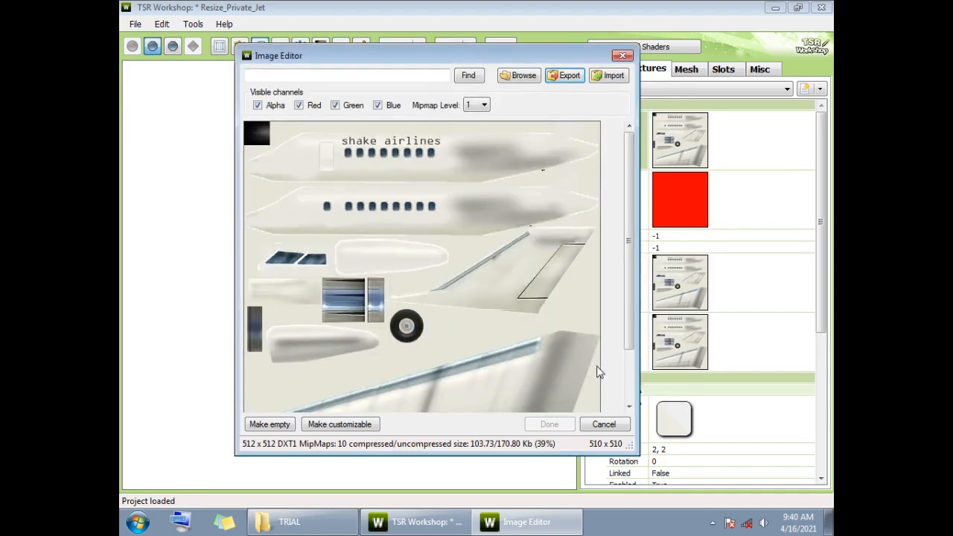
pyautogui.click(603, 424)
# Export the jet's Mask texture as a DirectDraw Surface file named Mask in the NewPrivateJet folder
pyautogui.click(775, 204)
pyautogui.click(802, 180)
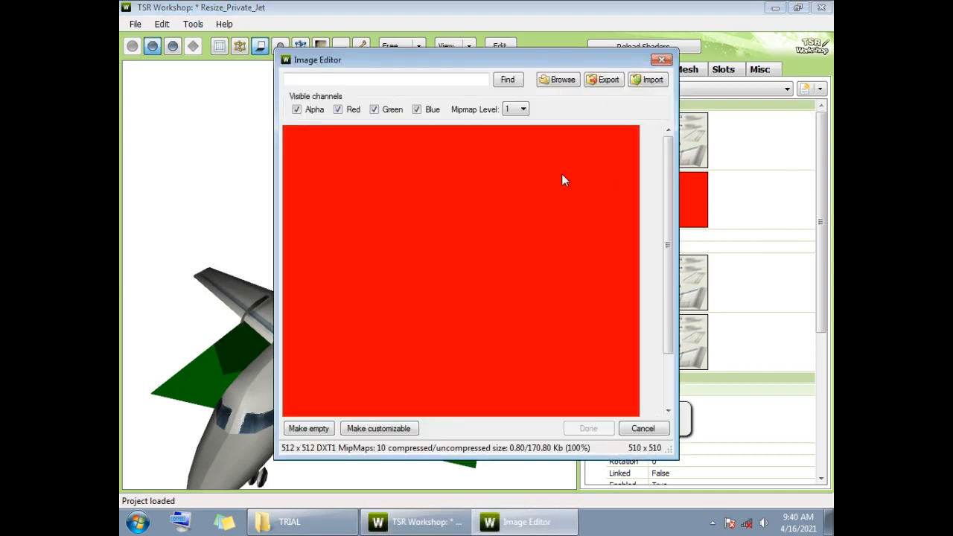
pyautogui.click(605, 80)
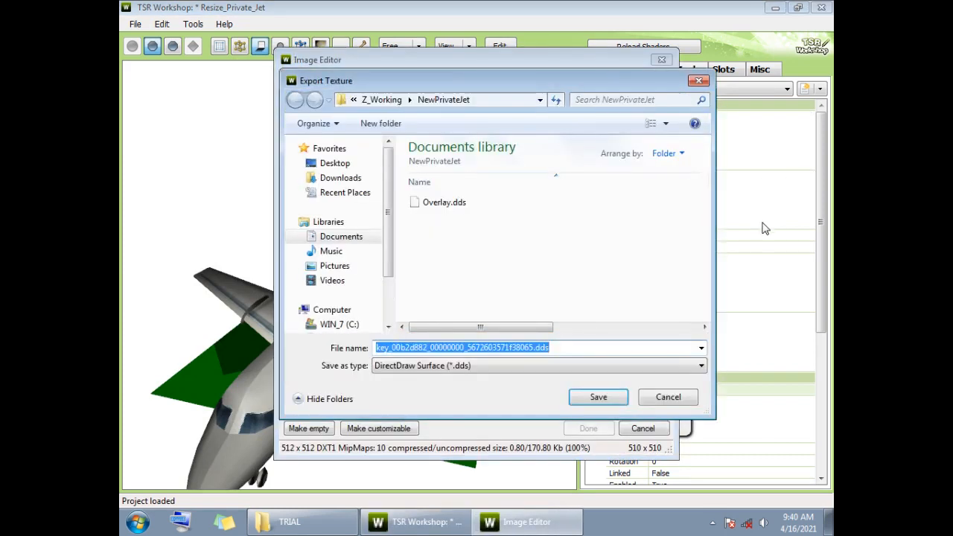
pyautogui.write('Mask')
pyautogui.press('Return')
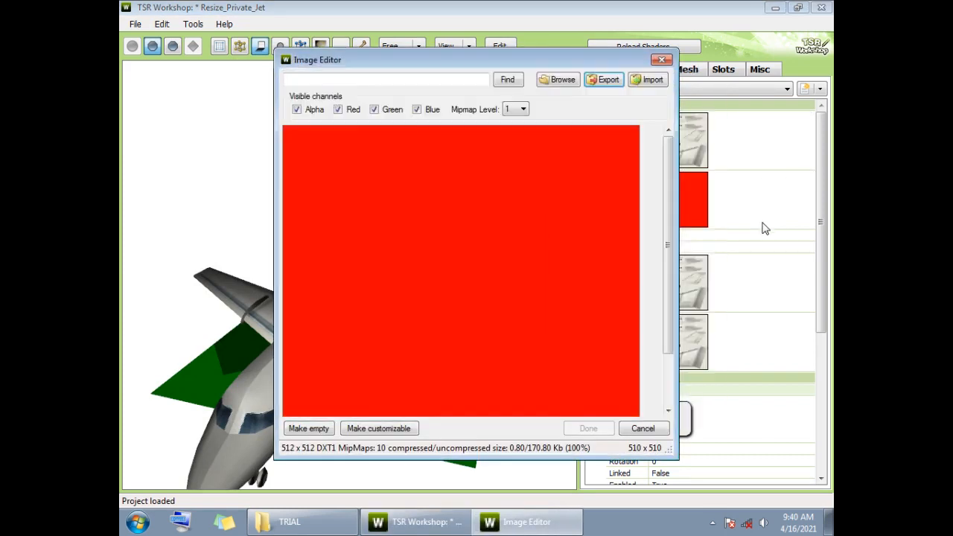
pyautogui.click(488, 312)
pyautogui.click(643, 428)
# Examine the Multiplier and Specular texture images against the Overlay, and review the pattern settings
pyautogui.click(799, 262)
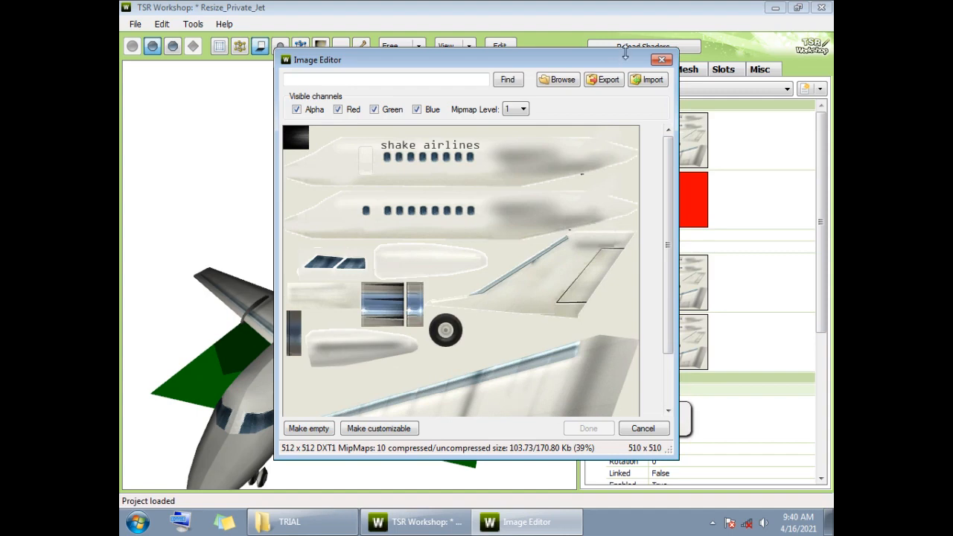
pyautogui.click(661, 61)
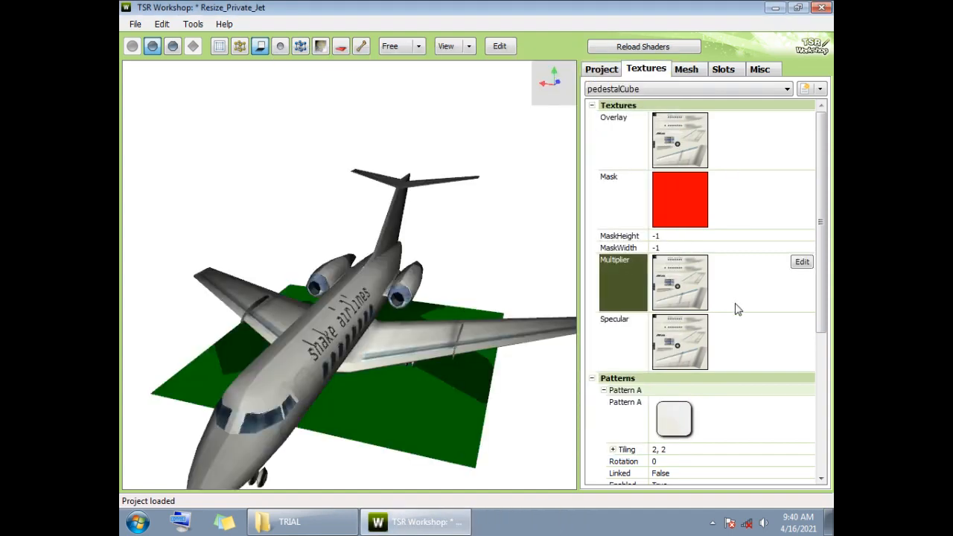
pyautogui.moveTo(748, 346)
pyautogui.click(802, 322)
pyautogui.scroll(-2, 530, 249)
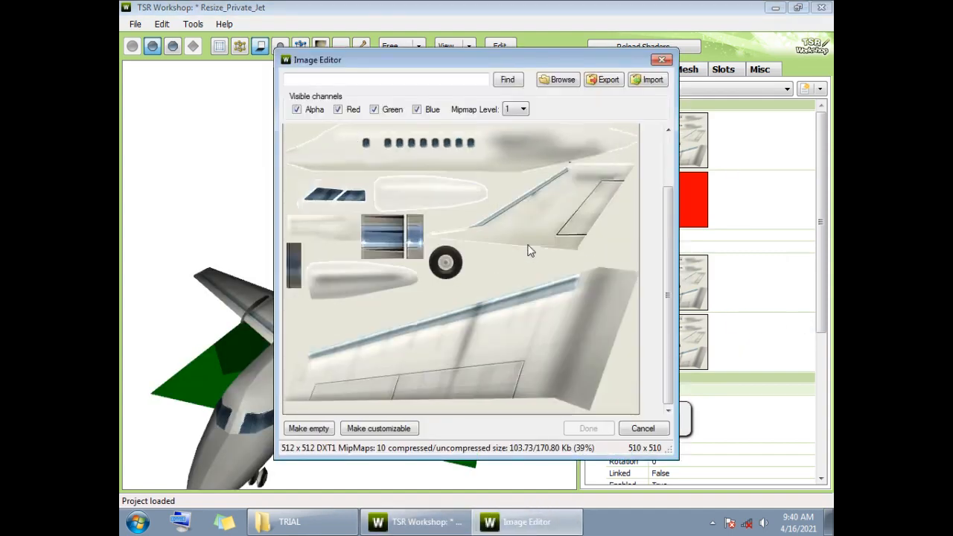
pyautogui.scroll(2, 529, 249)
pyautogui.click(662, 60)
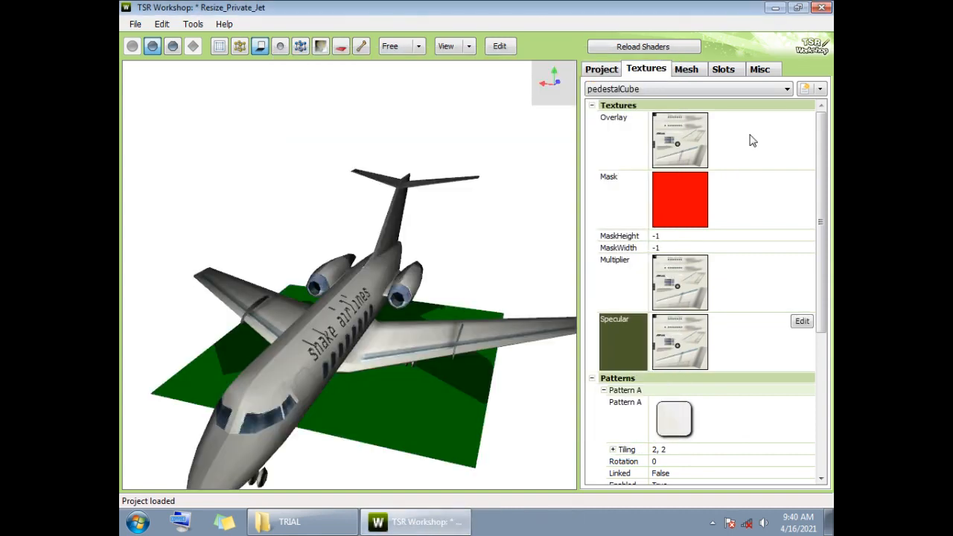
pyautogui.click(802, 119)
pyautogui.scroll(-2, 543, 259)
pyautogui.scroll(2, 543, 259)
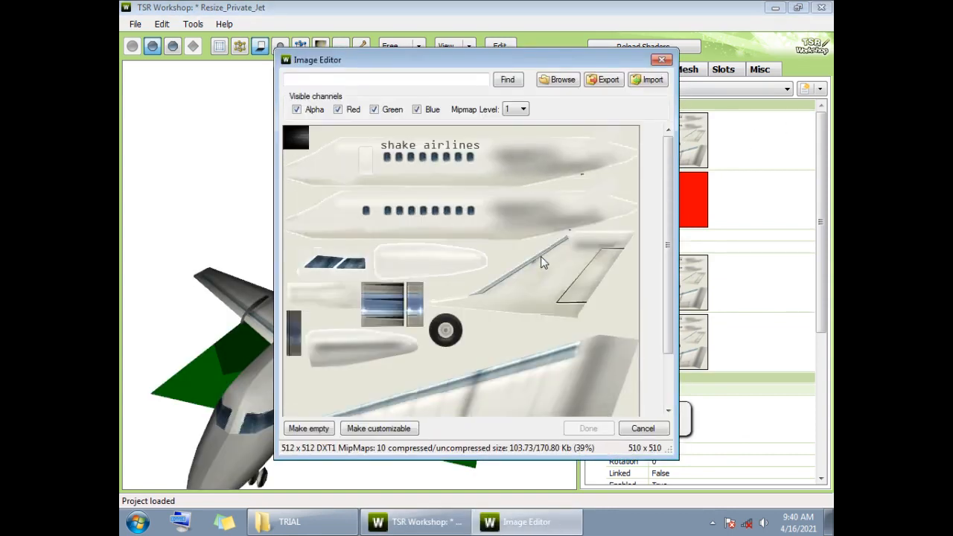
pyautogui.click(662, 60)
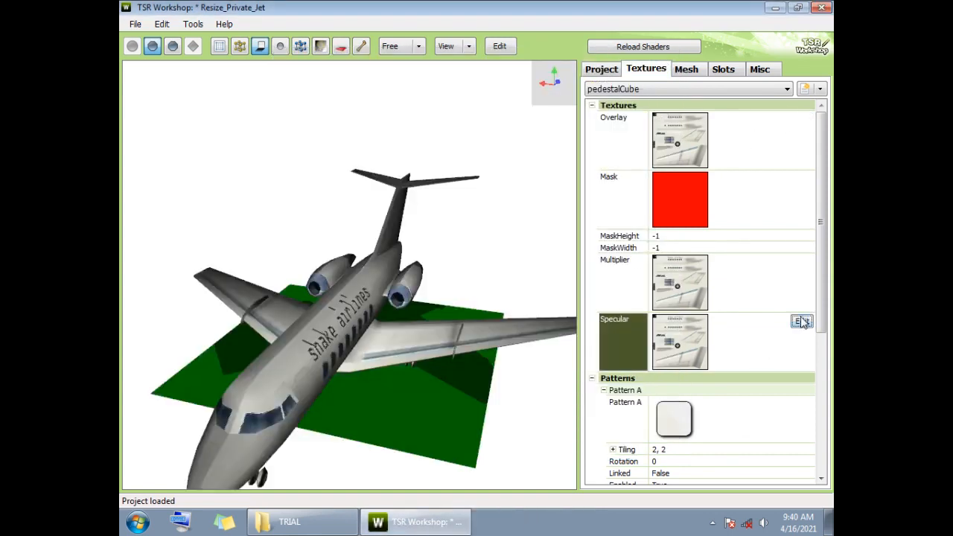
pyautogui.click(802, 321)
pyautogui.scroll(-2, 581, 267)
pyautogui.scroll(2, 580, 256)
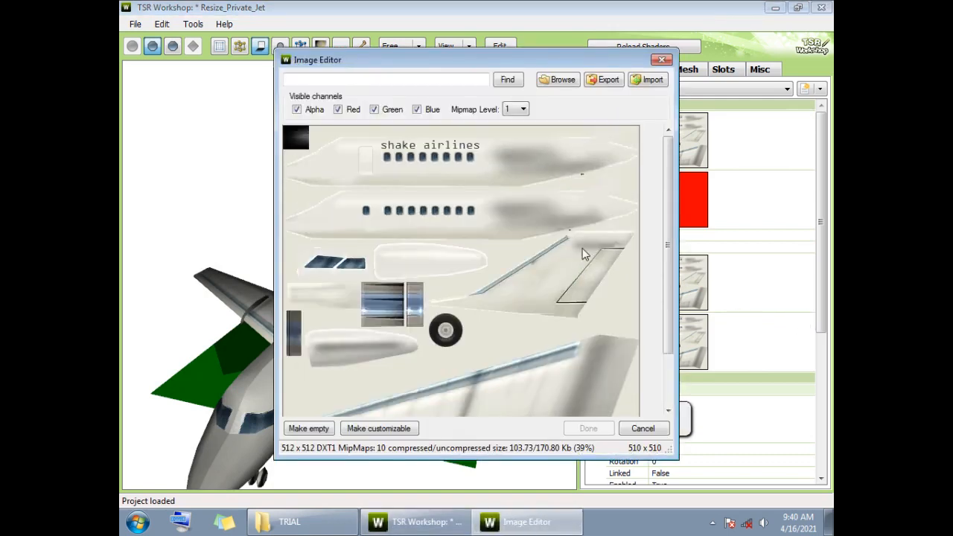
pyautogui.click(661, 60)
pyautogui.moveTo(761, 319)
pyautogui.scroll(-5, 781, 414)
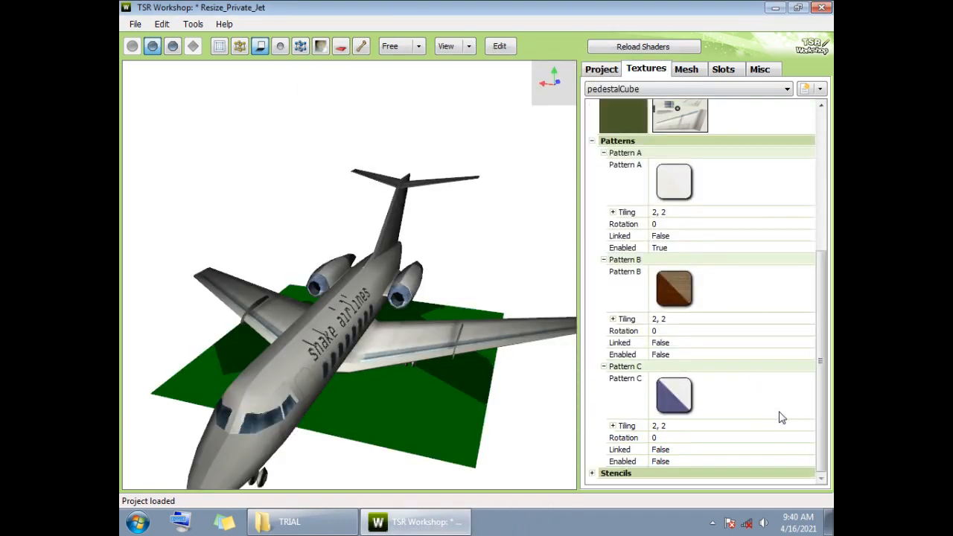
pyautogui.scroll(5, 717, 396)
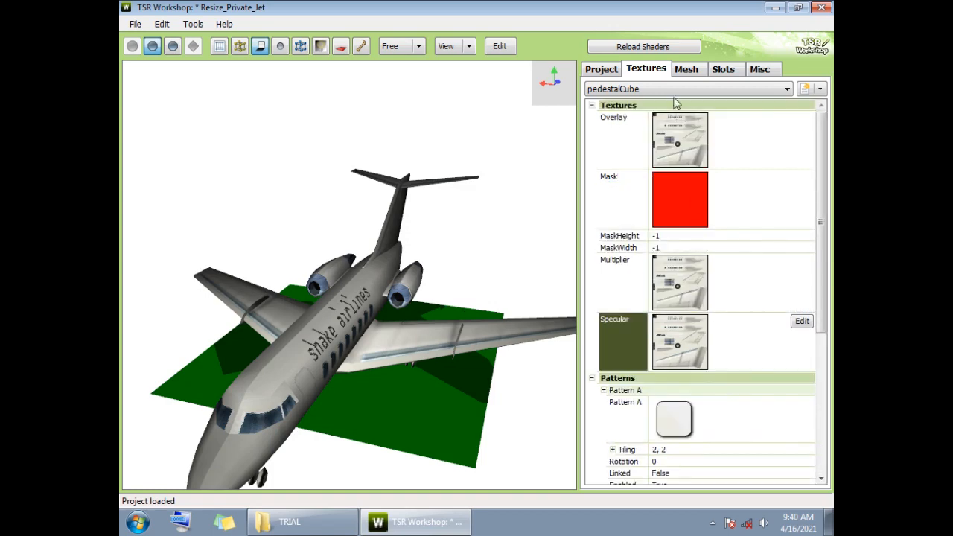
# Return to the jet's mesh details and close the Resize_Private_Jet project and TSR Workshop without saving
pyautogui.click(687, 69)
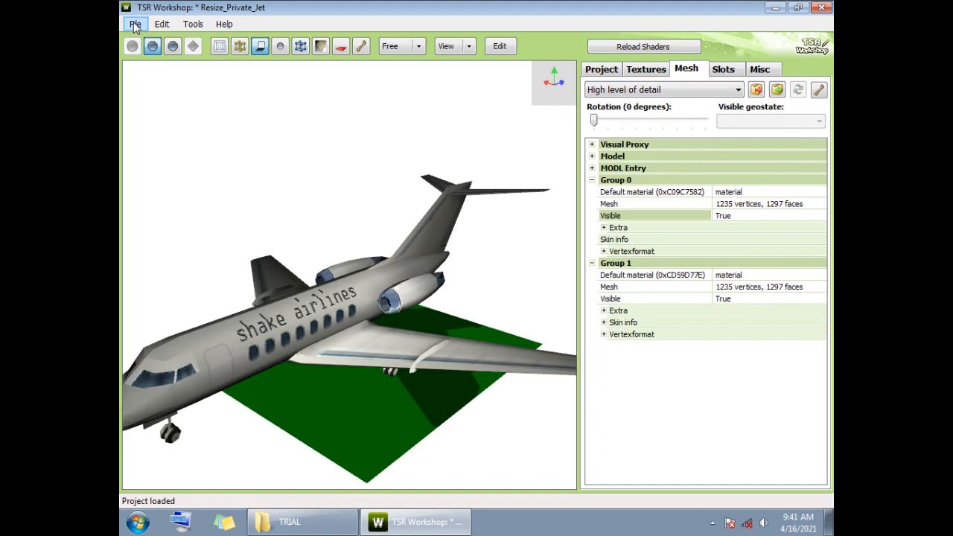
pyautogui.click(822, 7)
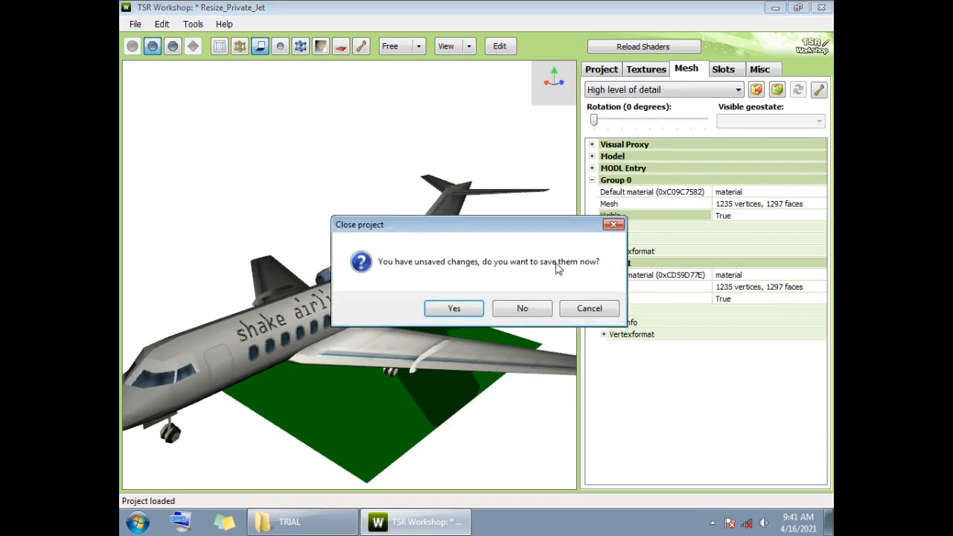
pyautogui.click(524, 309)
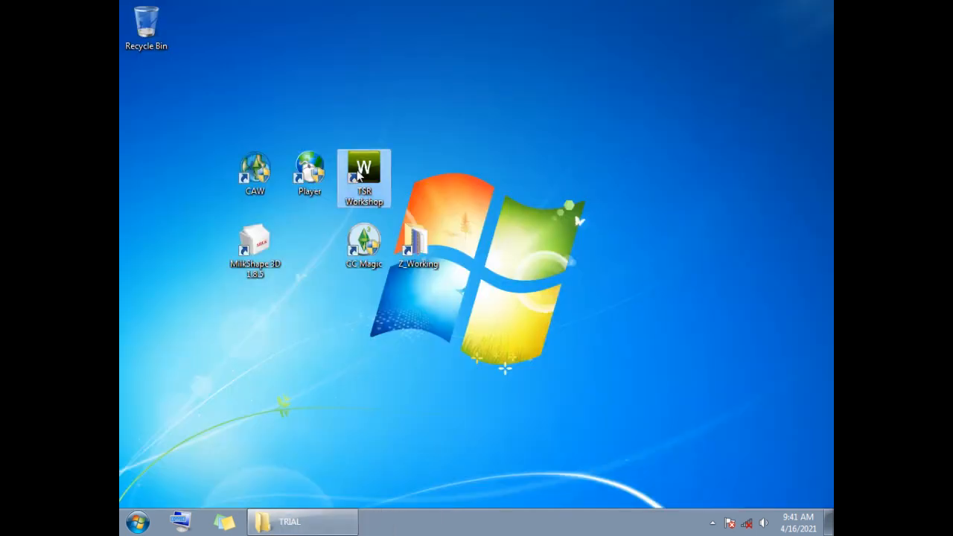
# Relaunch TSR Workshop and begin a new project that clones an Object
pyautogui.doubleClick(362, 171)
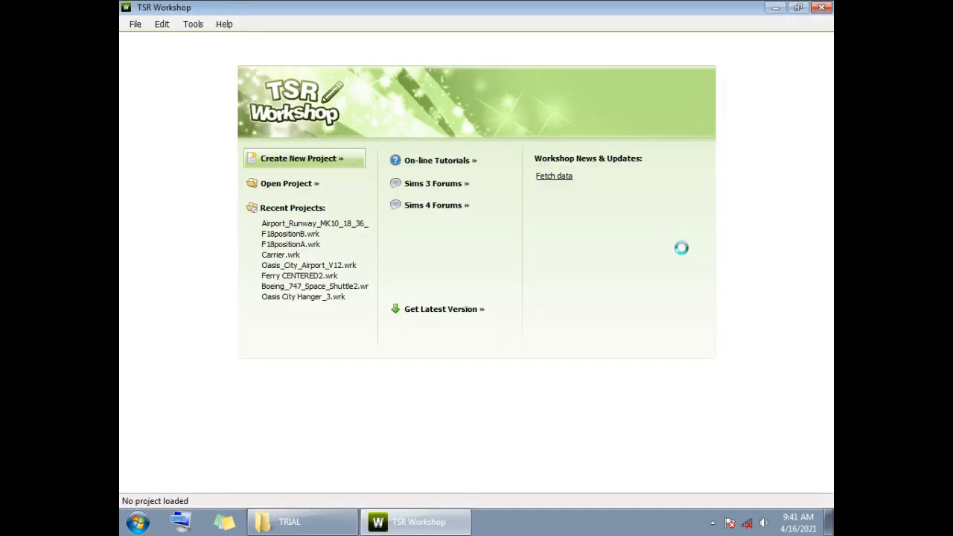
pyautogui.click(320, 165)
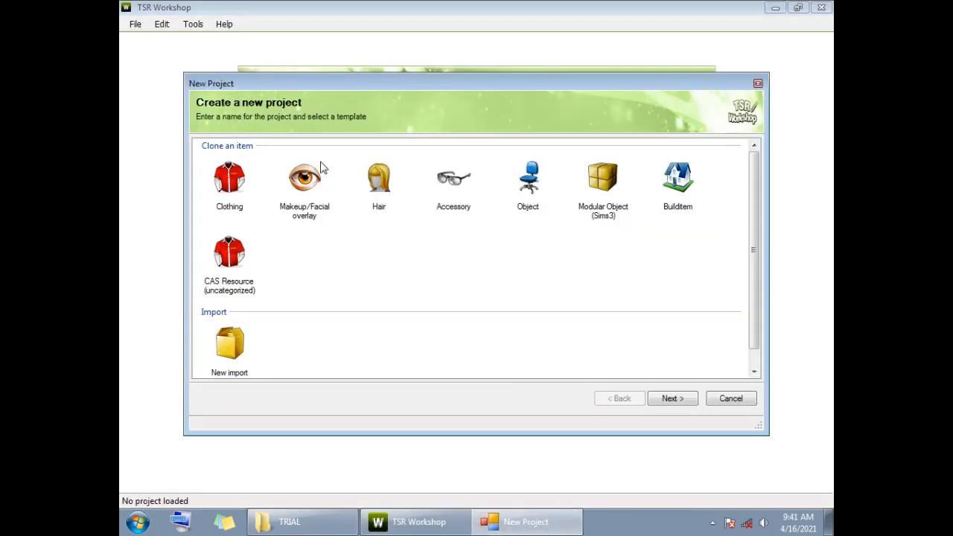
pyautogui.click(532, 212)
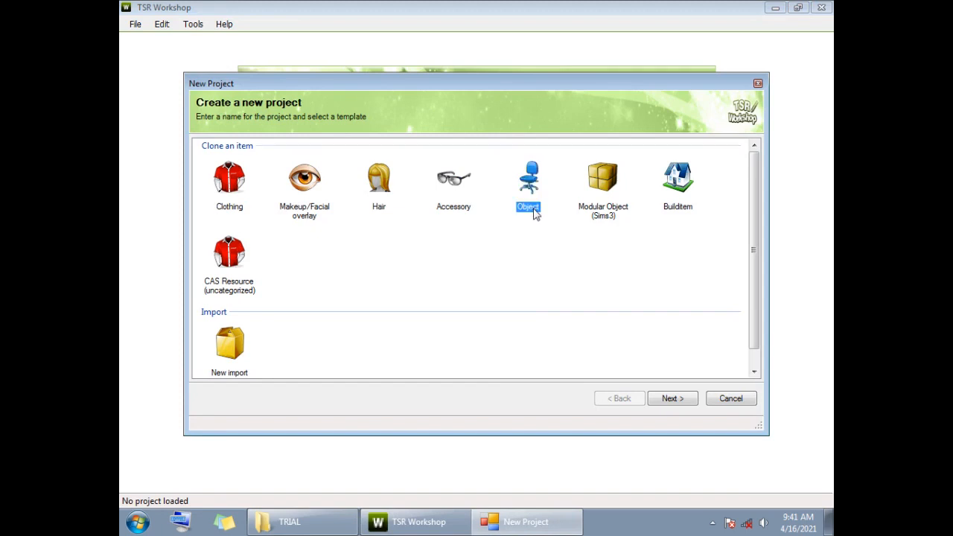
pyautogui.doubleClick(534, 181)
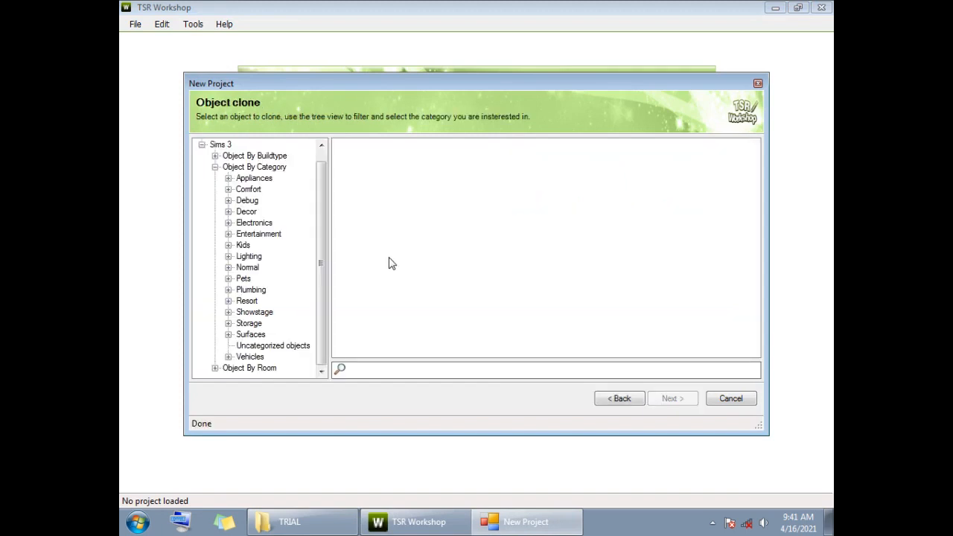
# Search the Decor category for "ped", choose the Pedestal cube as the object to clone and continue to the project details
pyautogui.click(229, 212)
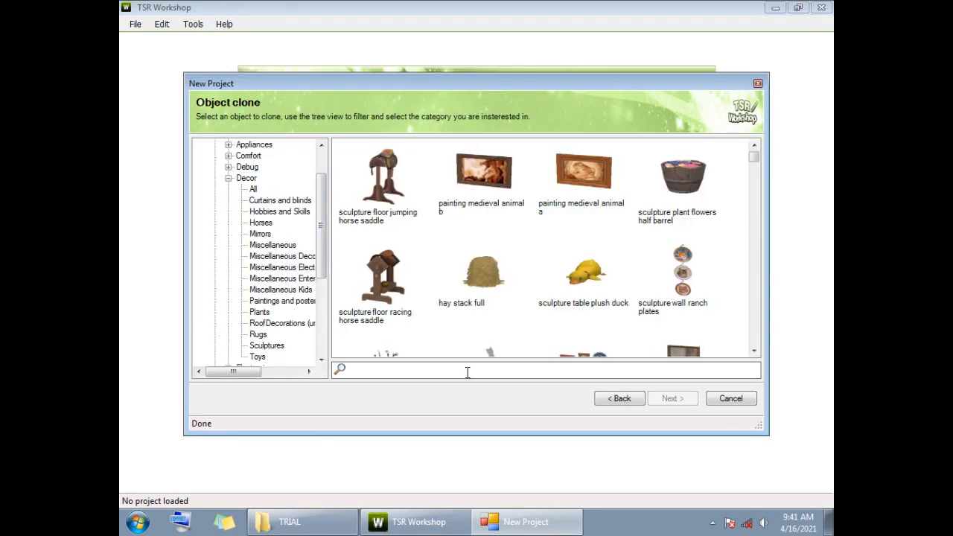
pyautogui.write('des')
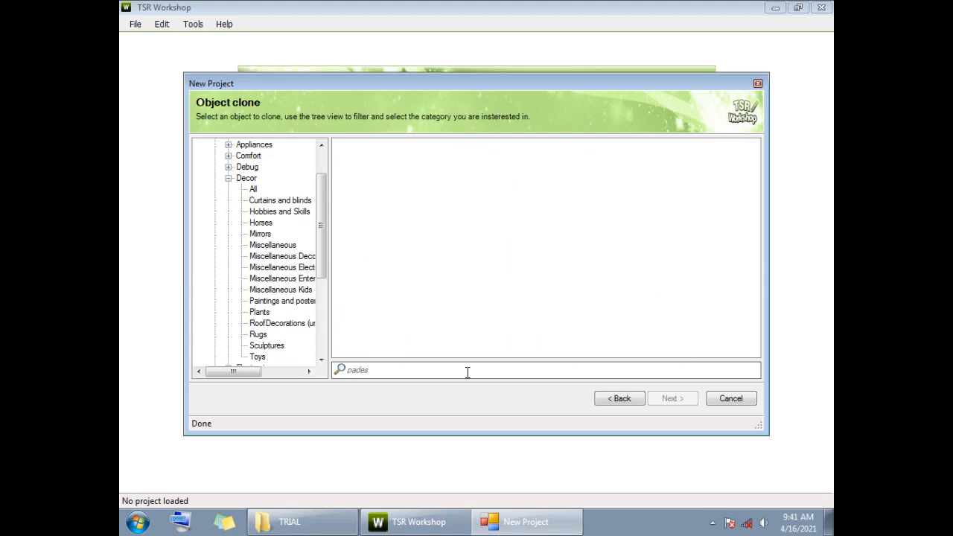
pyautogui.press('BackSpace')
pyautogui.press('BackSpace')
pyautogui.press('BackSpace')
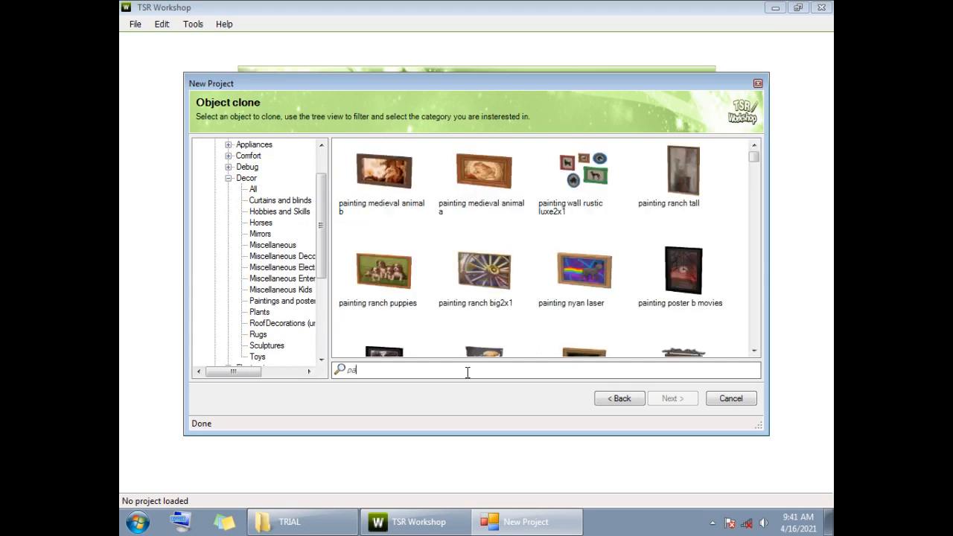
pyautogui.write('d')
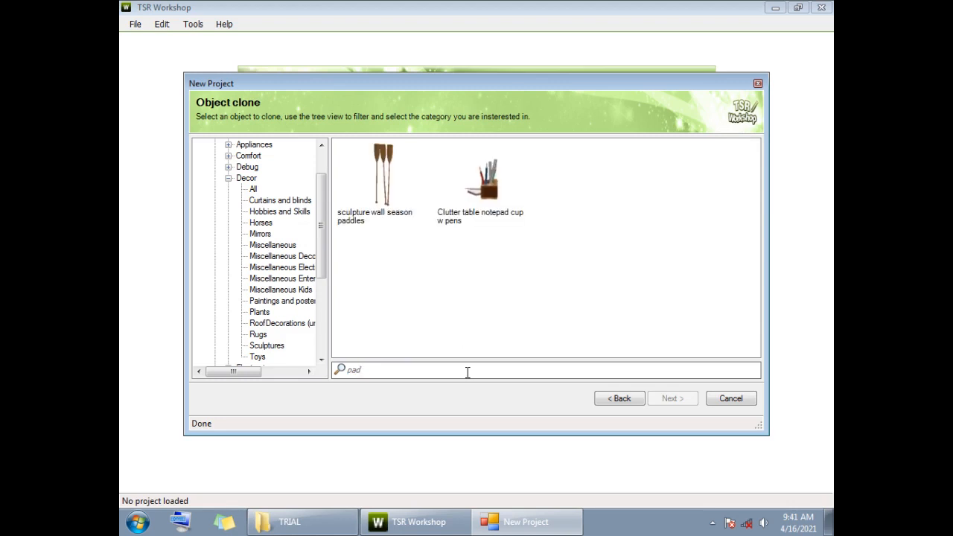
pyautogui.press('BackSpace')
pyautogui.press('BackSpace')
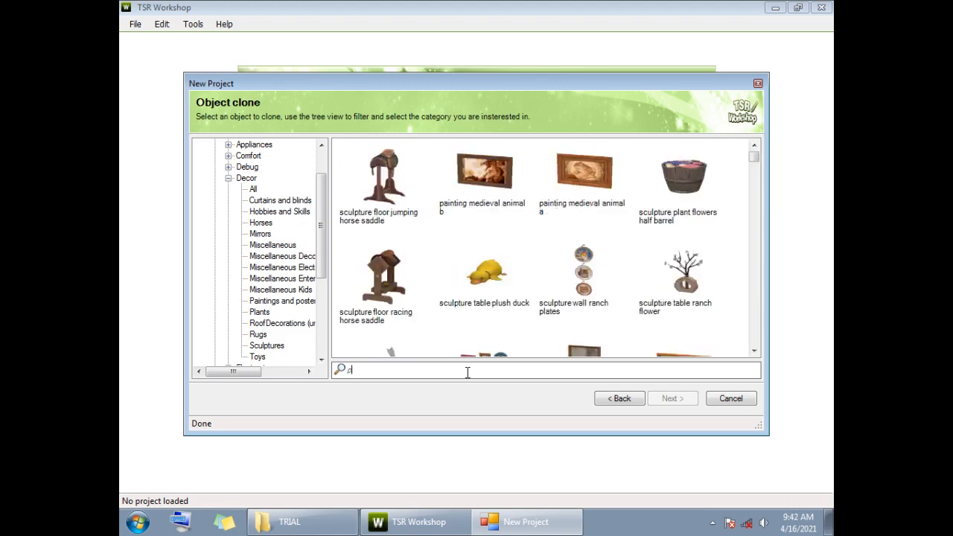
pyautogui.write('ed')
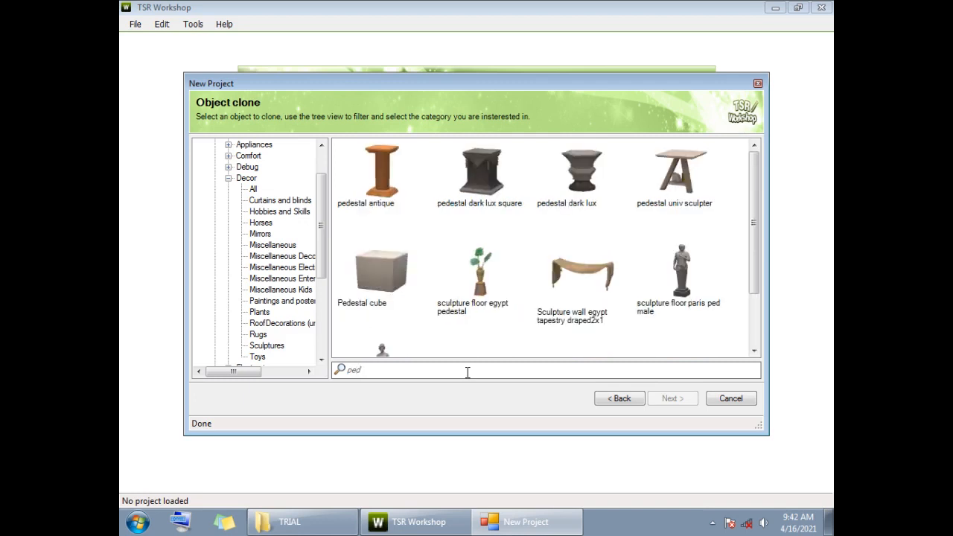
pyautogui.click(382, 274)
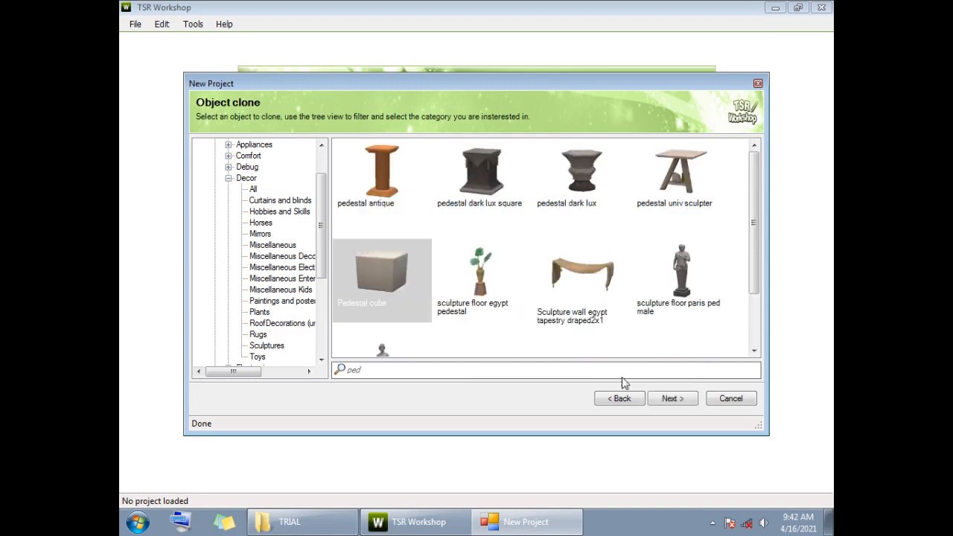
pyautogui.click(666, 401)
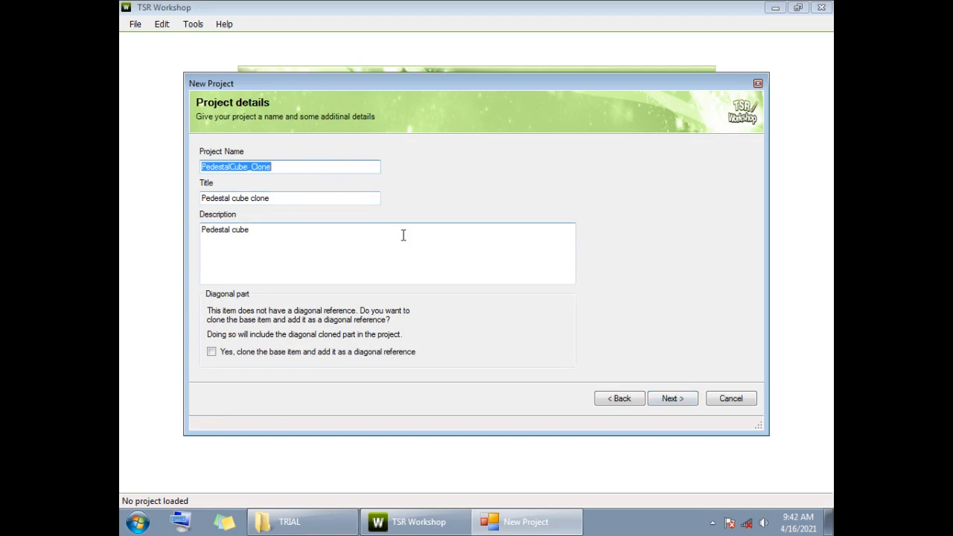
# Set the project name to Reize_Private_Jet and the title to Private Jet
pyautogui.write('Reize_Private_Jet')
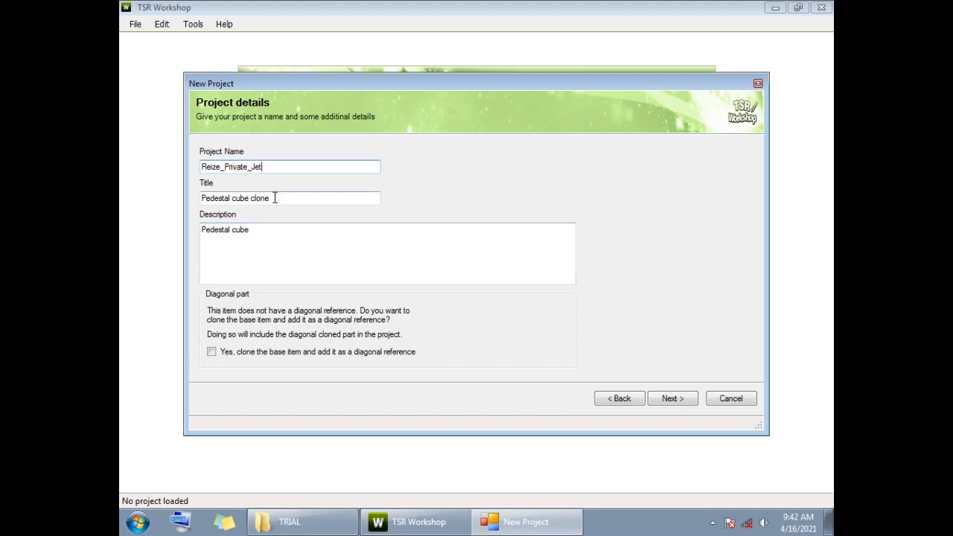
pyautogui.moveTo(288, 200); pyautogui.dragTo(184, 196)
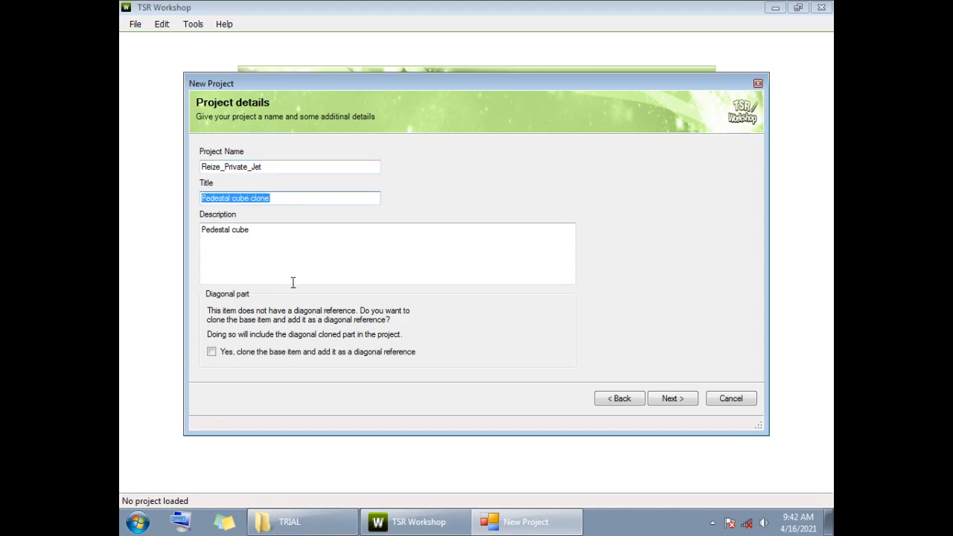
pyautogui.click(302, 523)
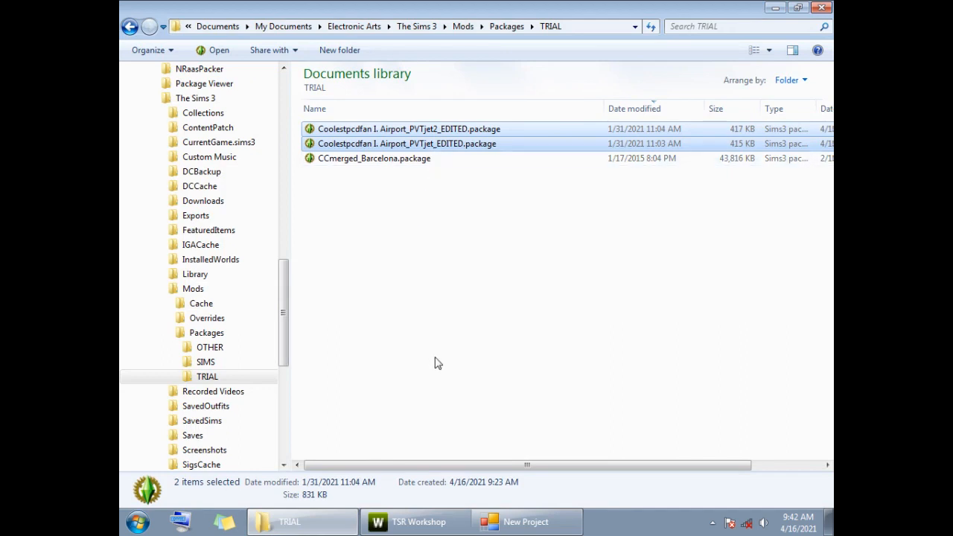
pyautogui.click(513, 522)
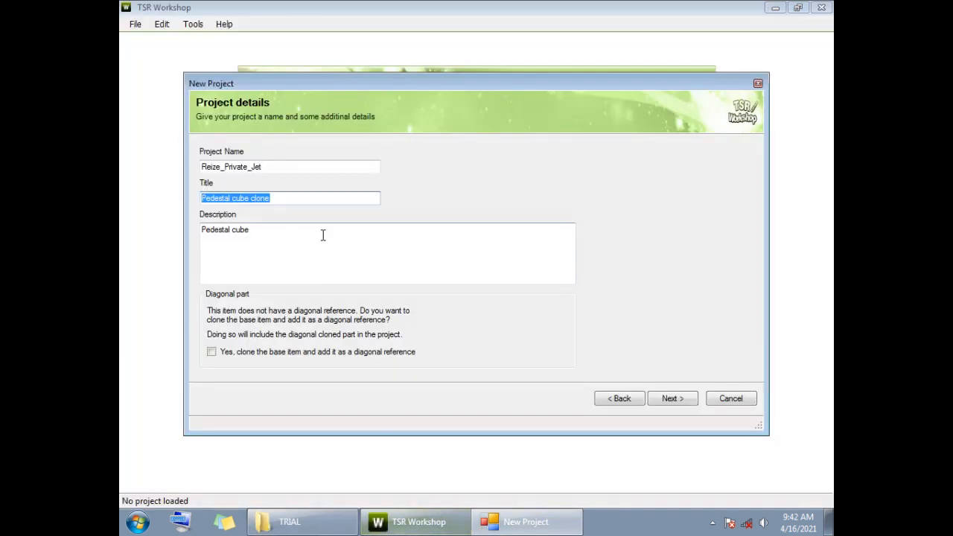
pyautogui.write('Private Jet')
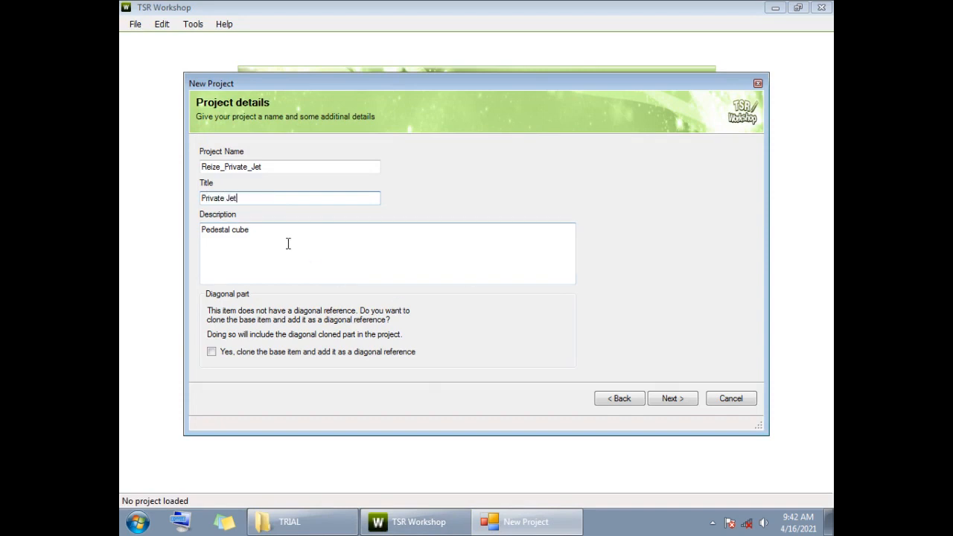
# Copy "Coolestpcdfan I. Airport_PVTjet" from the edited package's file name in the TRIAL folder, leaving the file unrenamed, and return to the project details
pyautogui.click(279, 522)
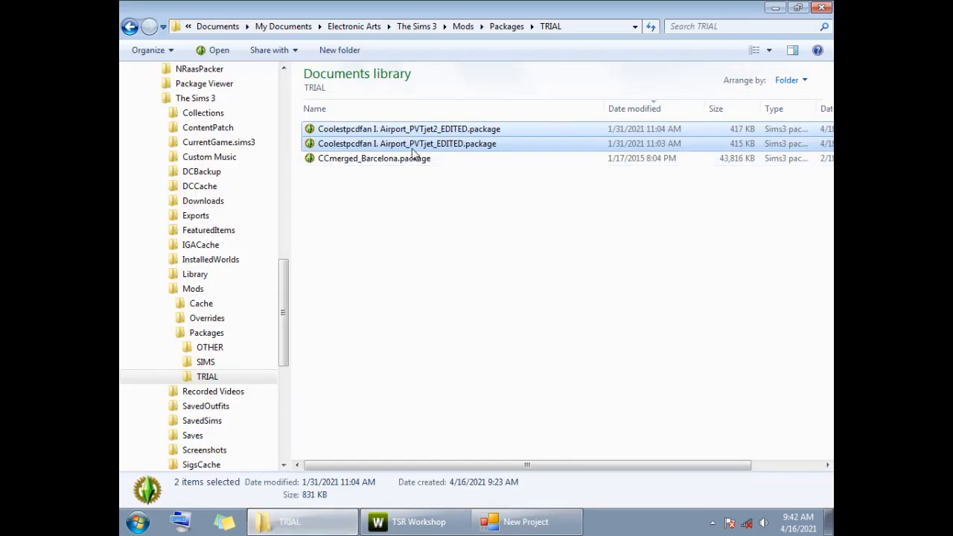
pyautogui.press('F2')
pyautogui.hotkey('shift', 'Left')
pyautogui.hotkey('shift', 'Left')
pyautogui.hotkey('shift', 'Left')
pyautogui.hotkey('shift', 'Left')
pyautogui.hotkey('shift', 'Left')
pyautogui.hotkey('shift', 'Left')
pyautogui.hotkey('shift', 'Left')
pyautogui.hotkey('ctrl', 'c')
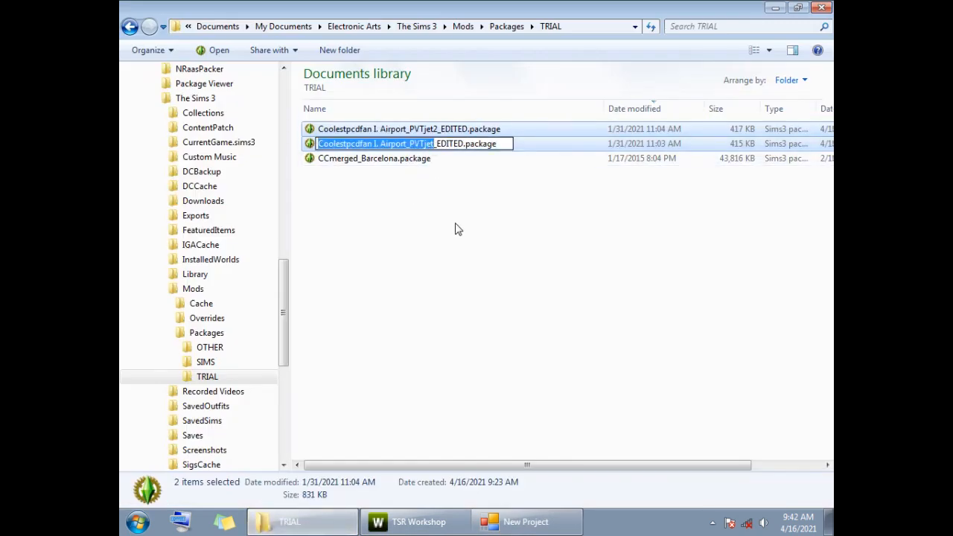
pyautogui.click(436, 272)
pyautogui.click(521, 525)
# Change the description to "From Coolestpcdfan I. Airport_PVTjet and Pedestal cube" and finish creating the project
pyautogui.click(310, 230)
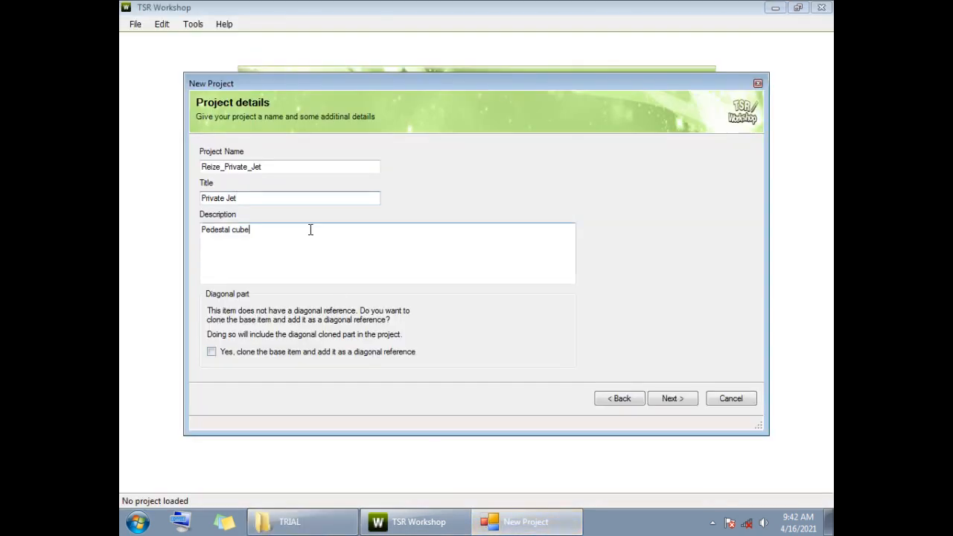
pyautogui.moveTo(311, 230); pyautogui.dragTo(179, 239)
pyautogui.click(213, 236)
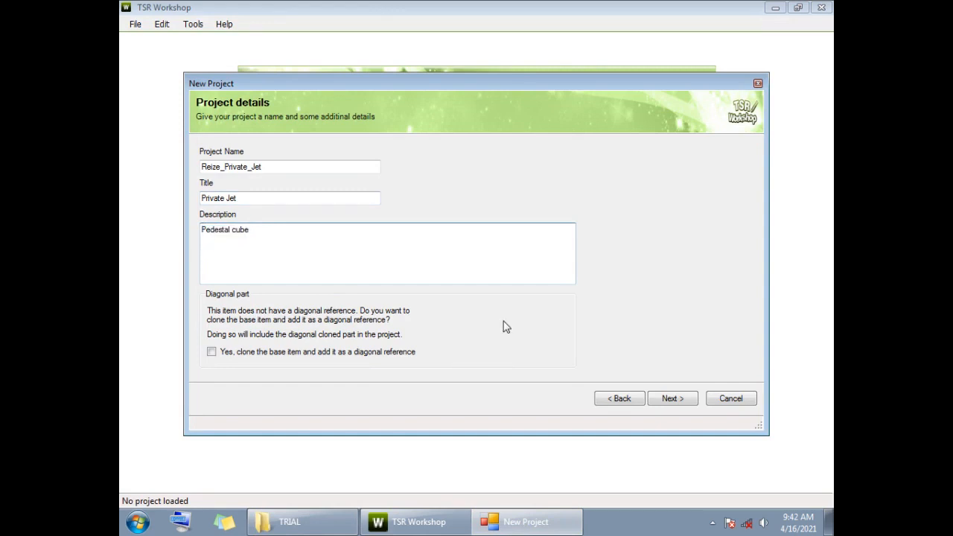
pyautogui.write('From')
pyautogui.hotkey('ctrl', 'v')
pyautogui.write('and')
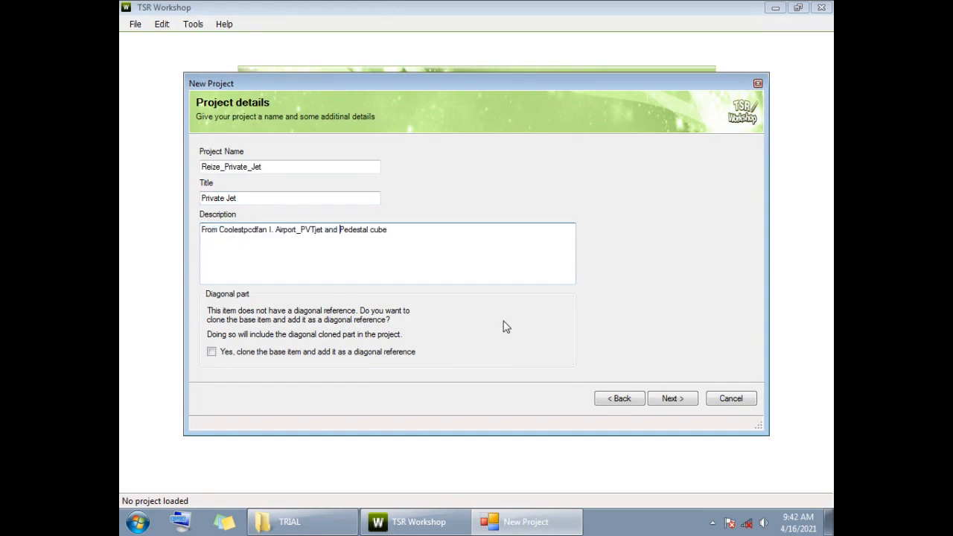
pyautogui.click(662, 399)
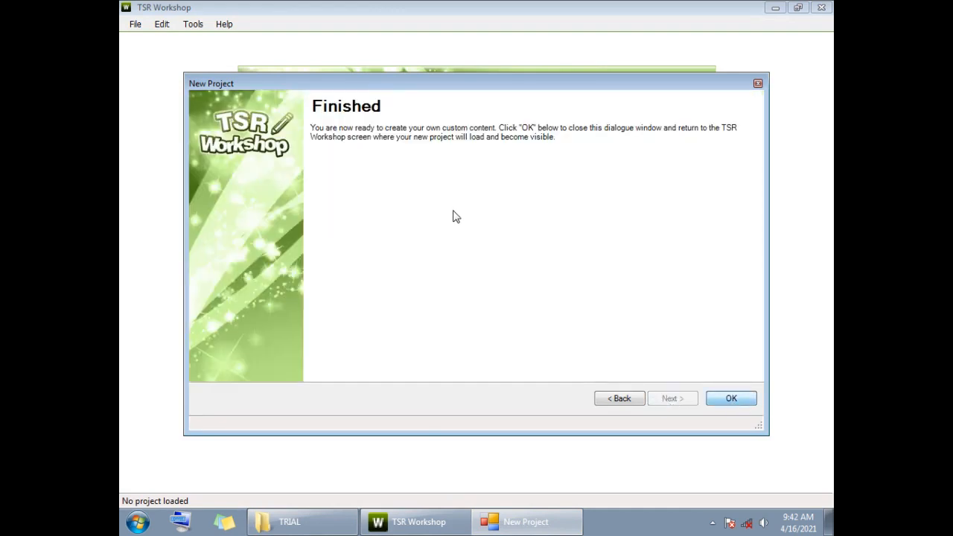
pyautogui.press('Return')
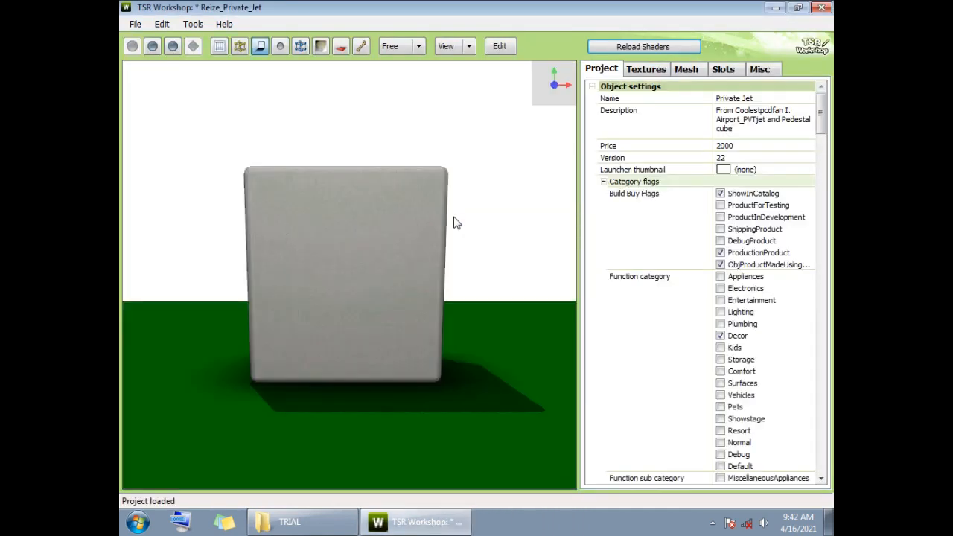
# Import the jet mesh into the high level of detail, removing invalid bone assignments and declining the bounding box correction
pyautogui.moveTo(461, 274); pyautogui.dragTo(353, 327)
pyautogui.moveTo(525, 286); pyautogui.dragTo(460, 510, button='right')
pyautogui.moveTo(469, 472); pyautogui.dragTo(476, 320)
pyautogui.click(687, 70)
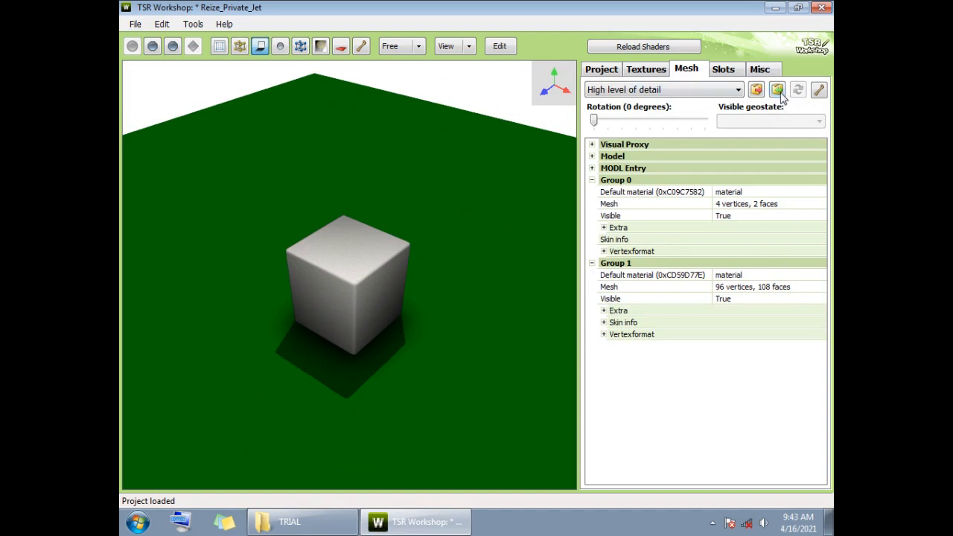
pyautogui.click(726, 95)
pyautogui.click(730, 100)
pyautogui.click(777, 90)
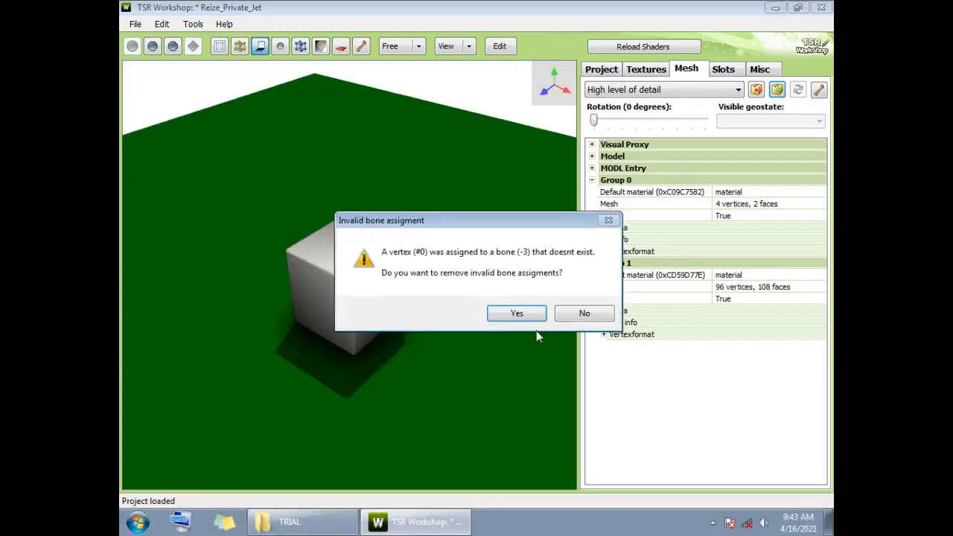
pyautogui.click(530, 318)
pyautogui.click(523, 313)
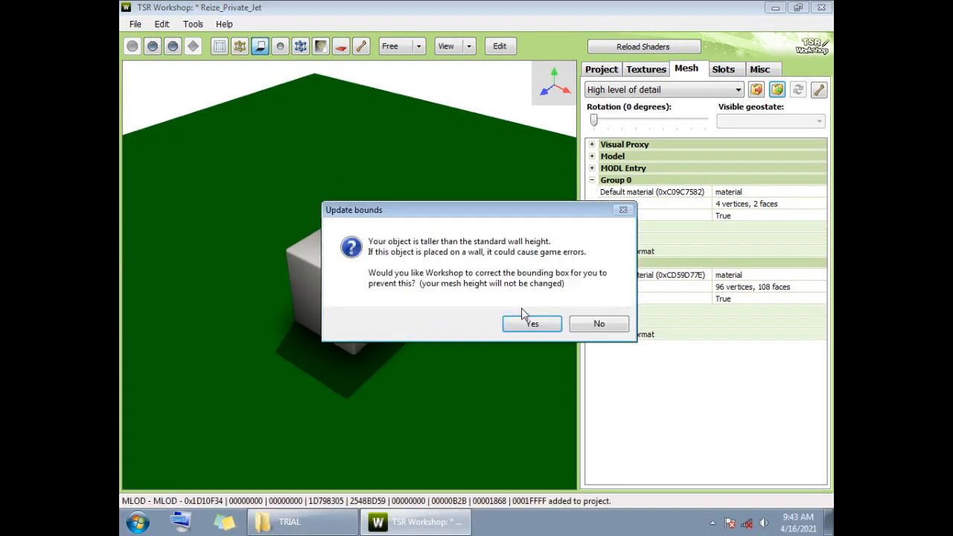
pyautogui.click(611, 323)
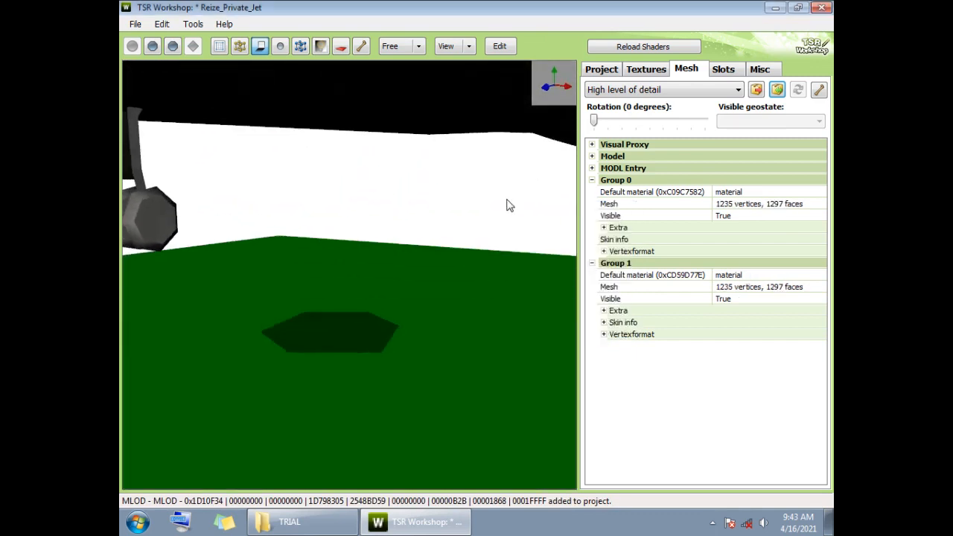
# Replace the pedestalCube Overlay texture with the imported Overlay.dds
pyautogui.moveTo(509, 205); pyautogui.dragTo(523, 117)
pyautogui.click(643, 74)
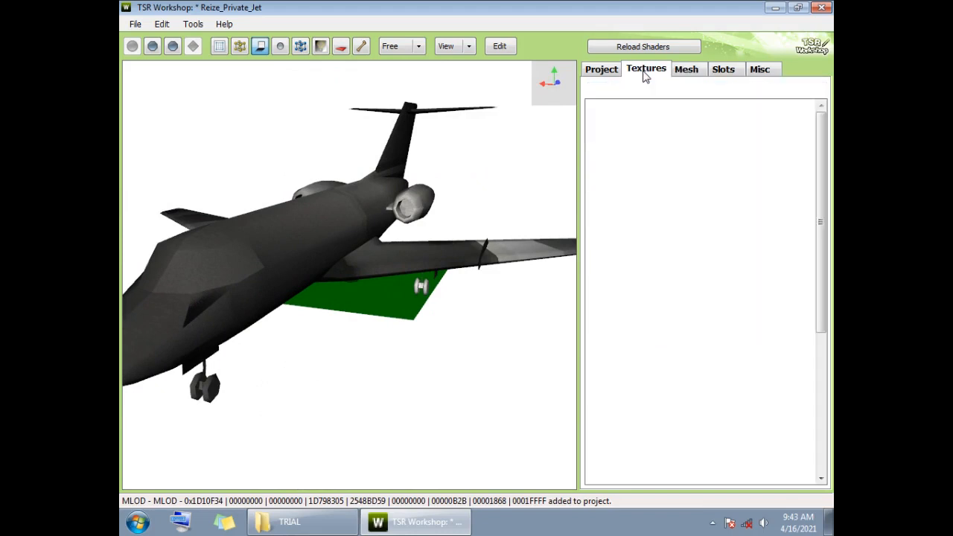
pyautogui.click(801, 151)
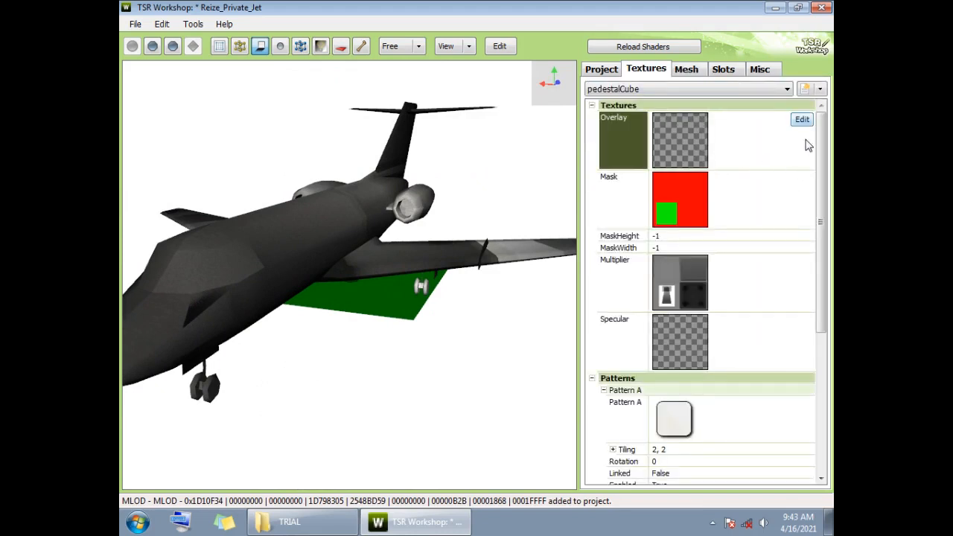
pyautogui.click(801, 122)
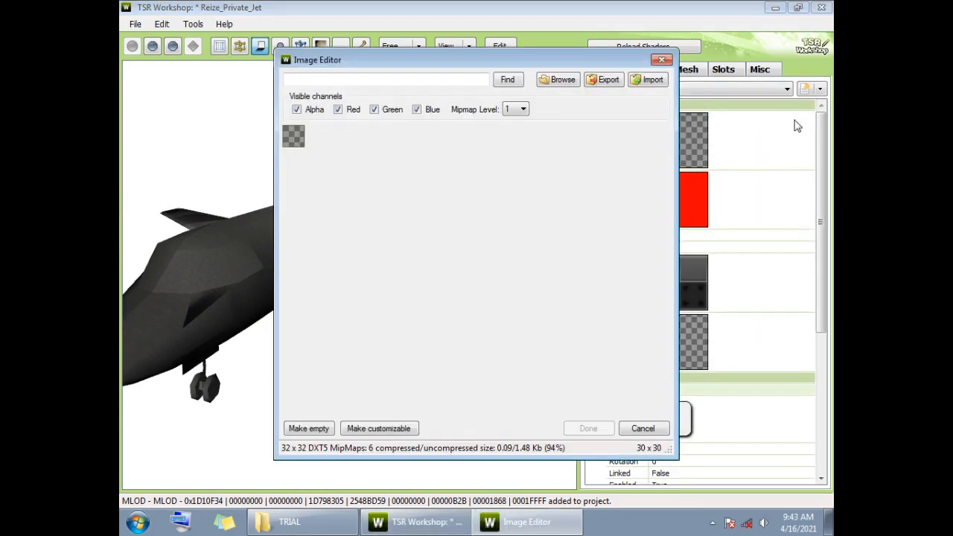
pyautogui.click(649, 79)
pyautogui.doubleClick(445, 218)
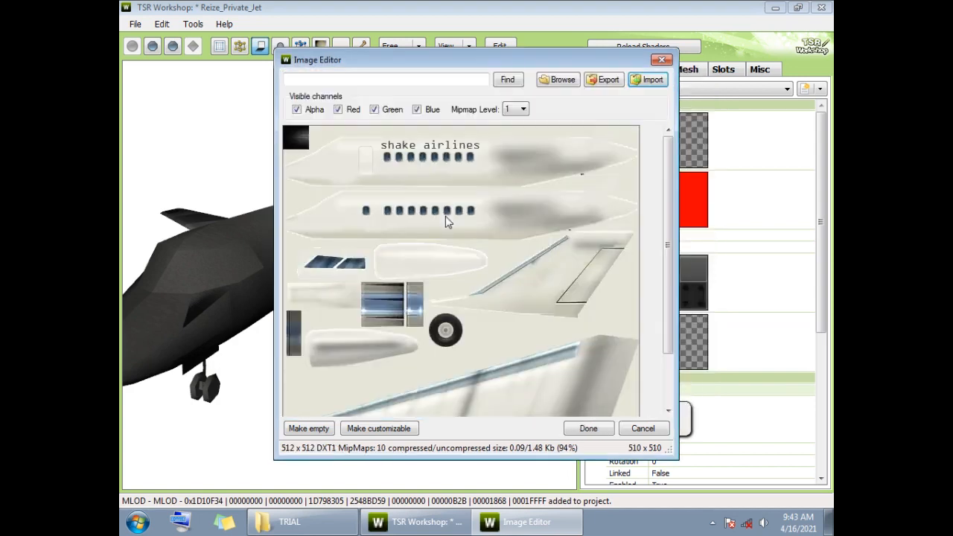
pyautogui.click(600, 433)
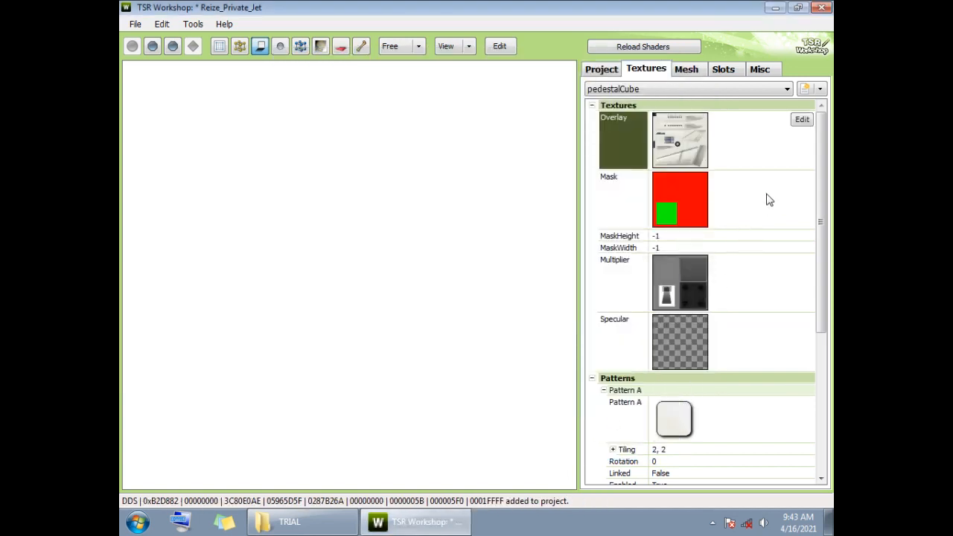
# Replace the Mask texture with the imported Mask.dds
pyautogui.click(774, 197)
pyautogui.click(802, 179)
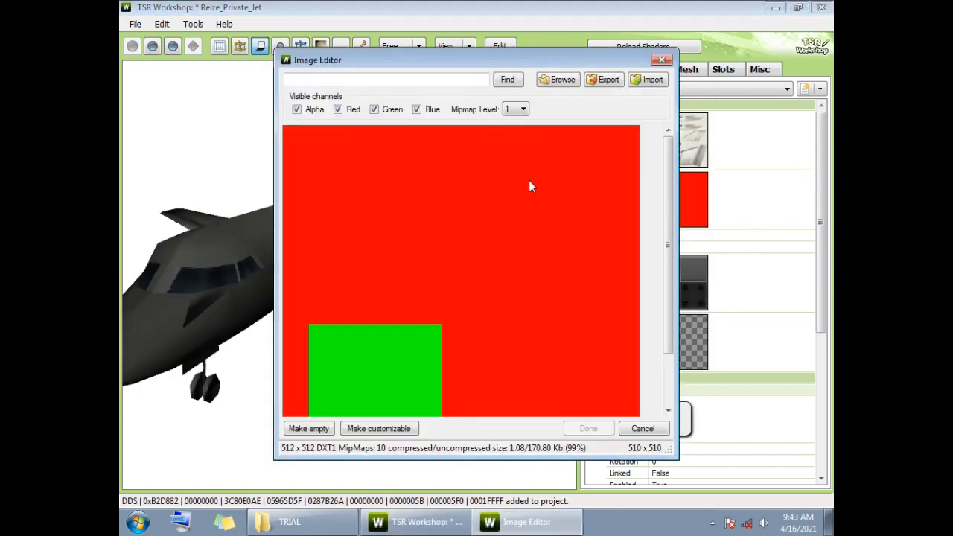
pyautogui.click(657, 84)
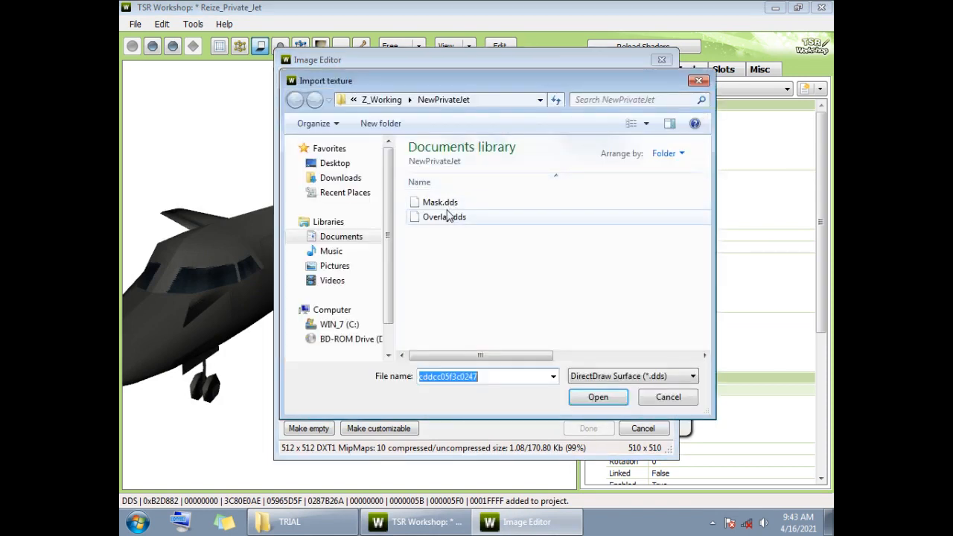
pyautogui.doubleClick(425, 202)
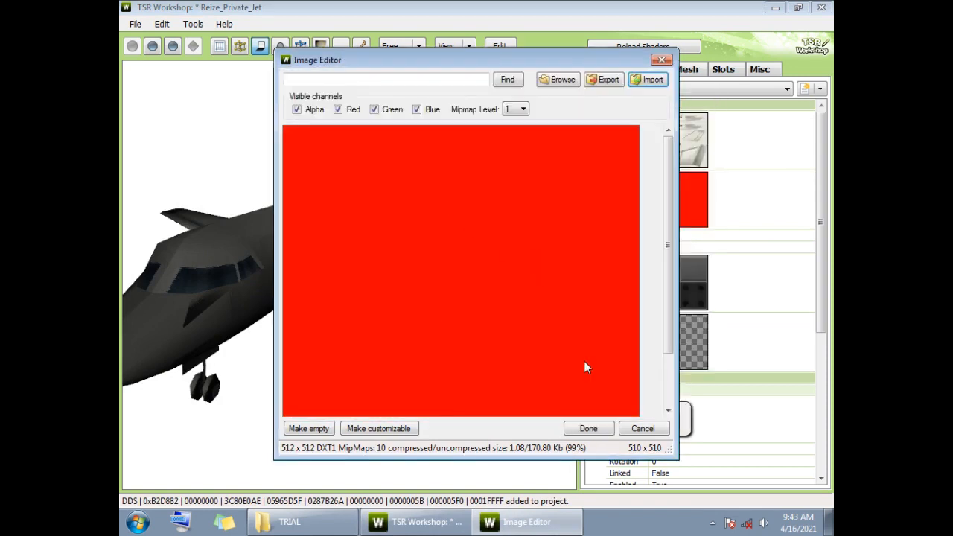
pyautogui.click(585, 428)
# Replace the Multiplier texture with the imported Overlay.dds
pyautogui.click(800, 262)
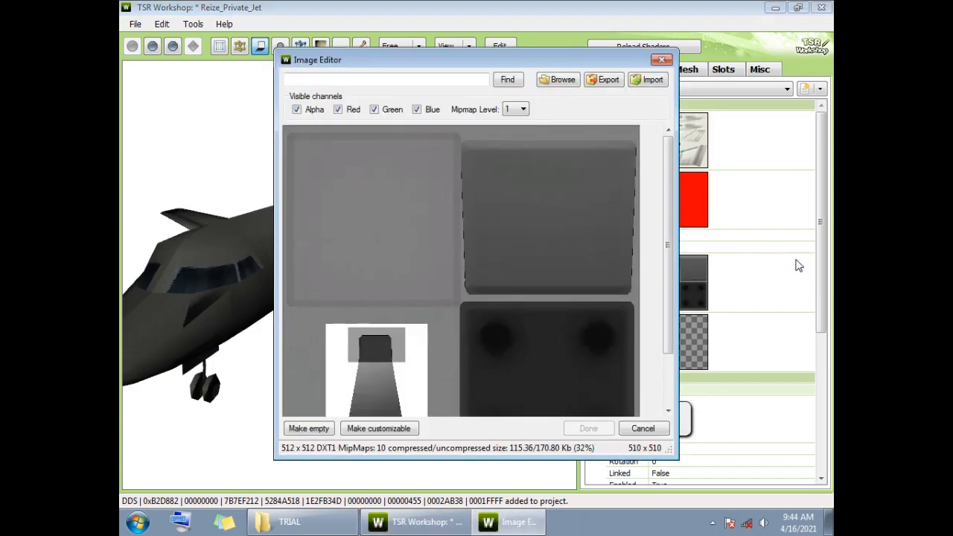
pyautogui.click(655, 82)
pyautogui.doubleClick(446, 218)
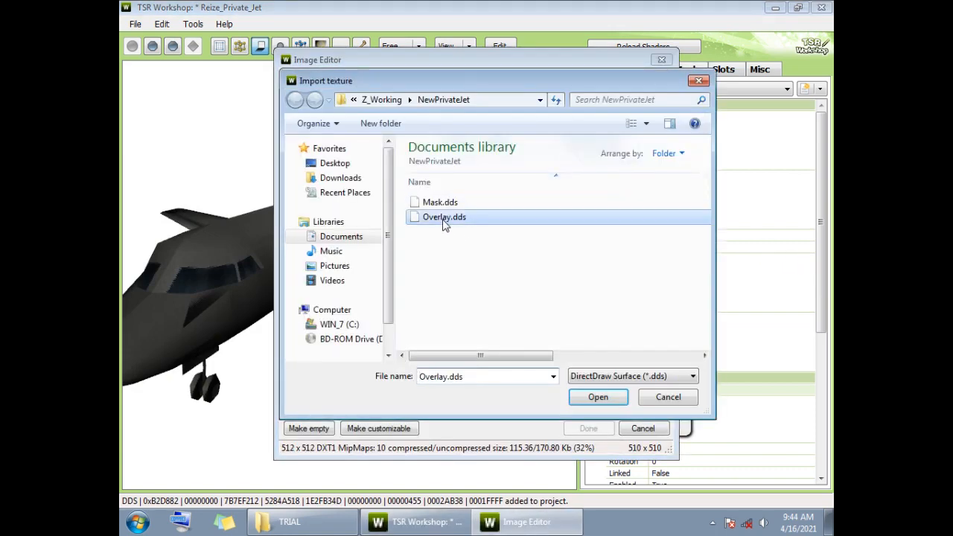
pyautogui.click(601, 430)
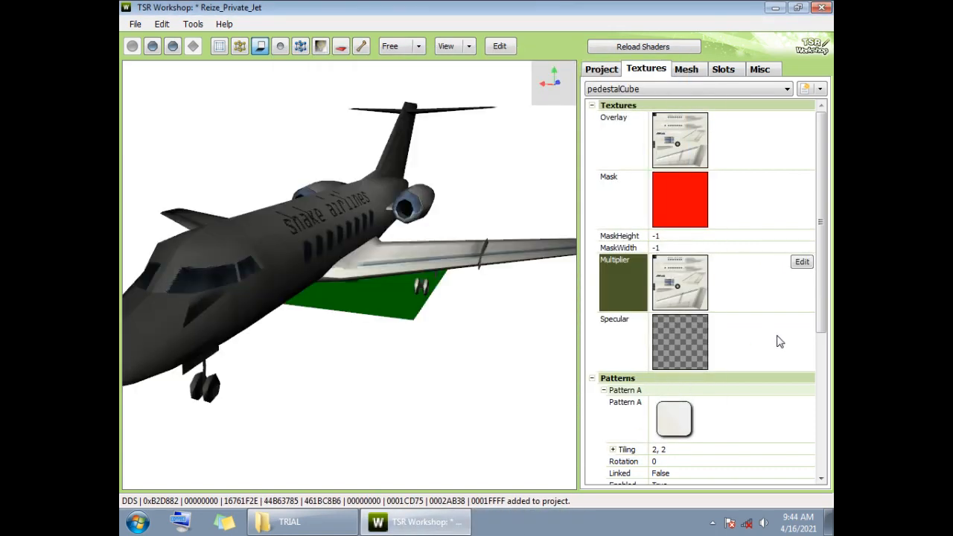
# Replace the Specular texture with the imported Overlay.dds
pyautogui.click(780, 340)
pyautogui.click(802, 321)
pyautogui.click(653, 81)
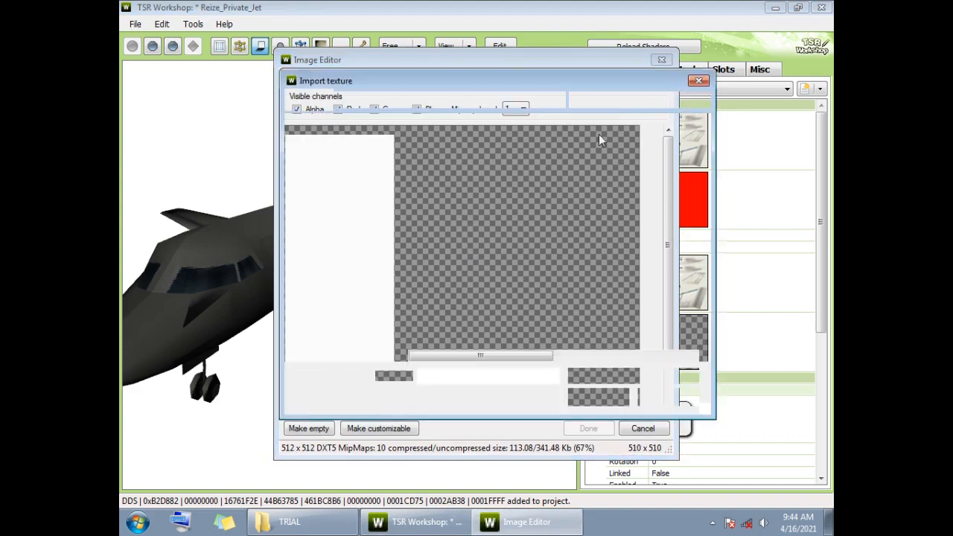
pyautogui.doubleClick(451, 217)
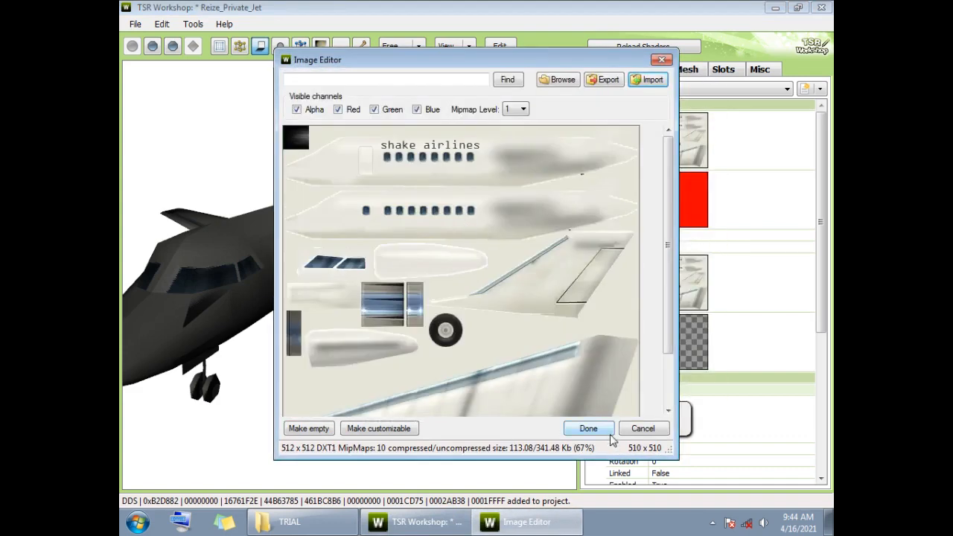
pyautogui.click(609, 434)
# Toggle the visibility of Group 0 and Group 1 in the high level of detail to check what each mesh group displays
pyautogui.moveTo(325, 325); pyautogui.dragTo(237, 355)
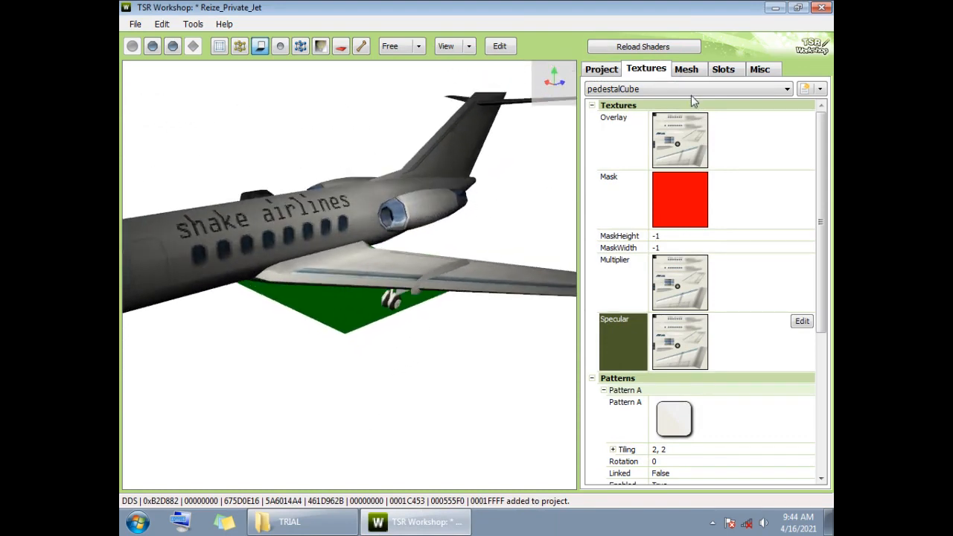
pyautogui.click(685, 69)
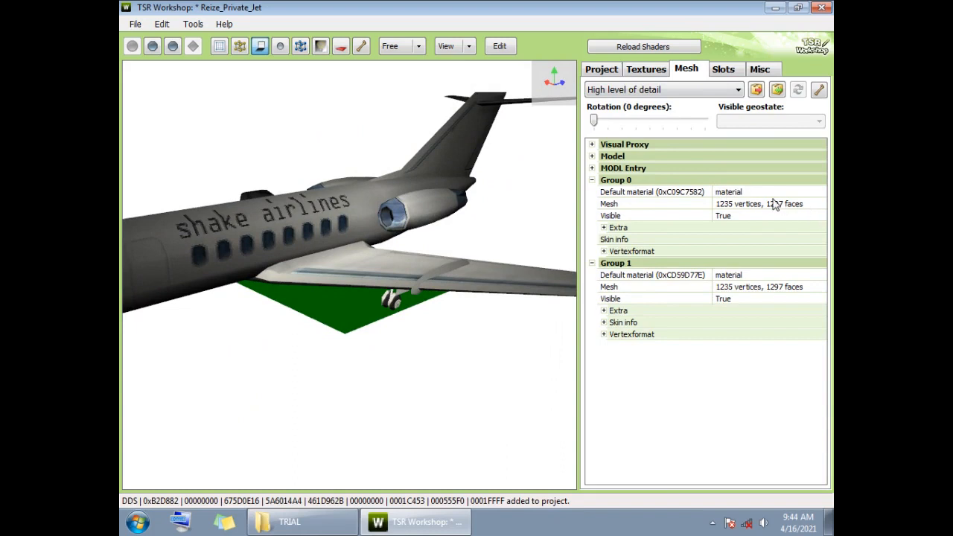
pyautogui.doubleClick(741, 218)
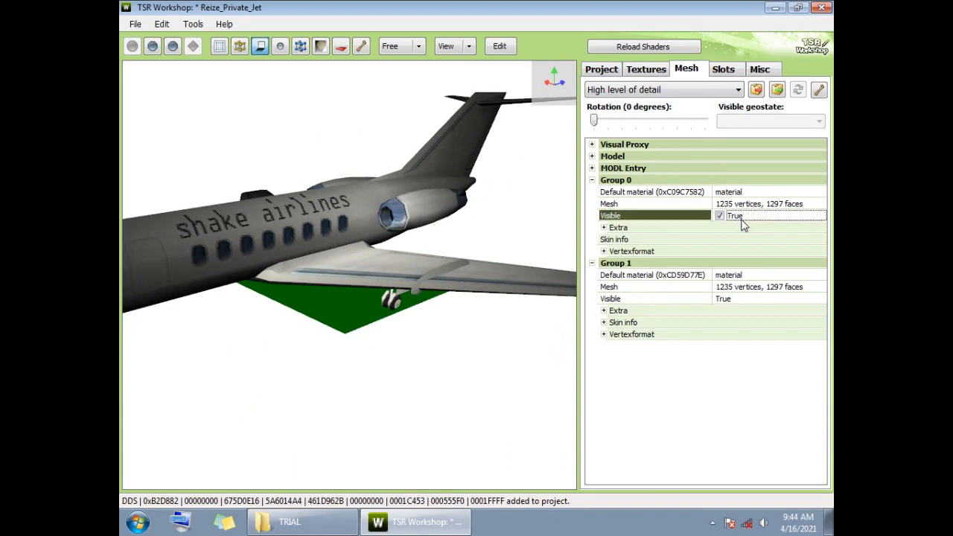
pyautogui.doubleClick(746, 304)
pyautogui.doubleClick(747, 304)
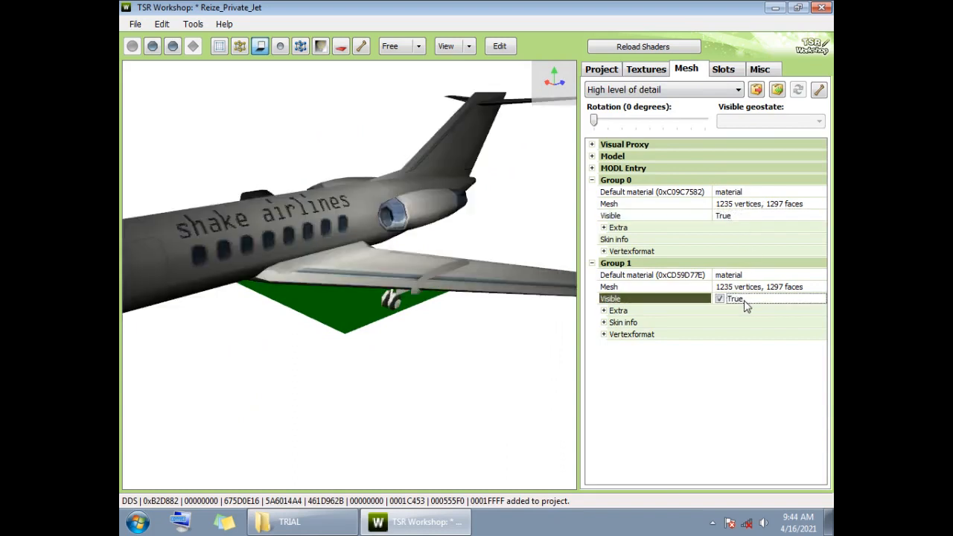
pyautogui.doubleClick(745, 216)
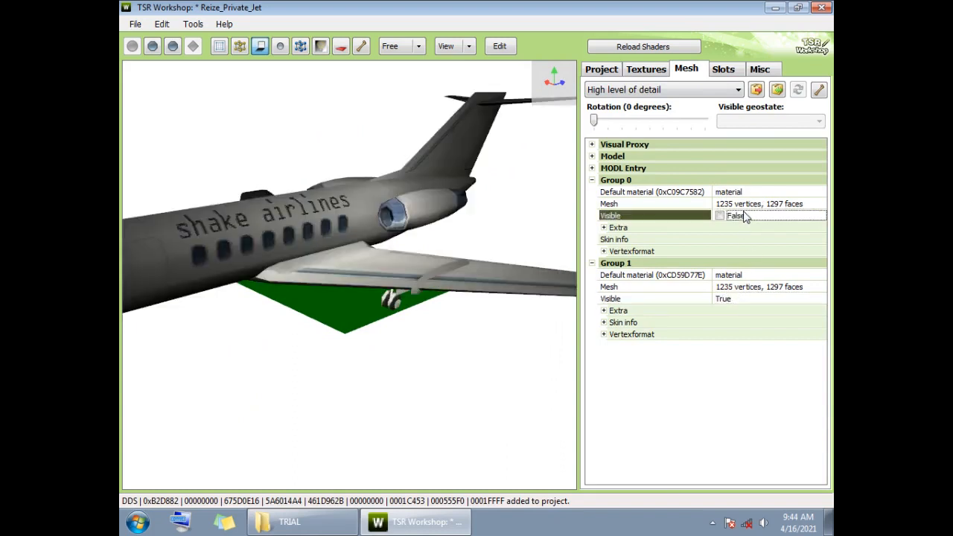
pyautogui.click(821, 193)
pyautogui.doubleClick(742, 301)
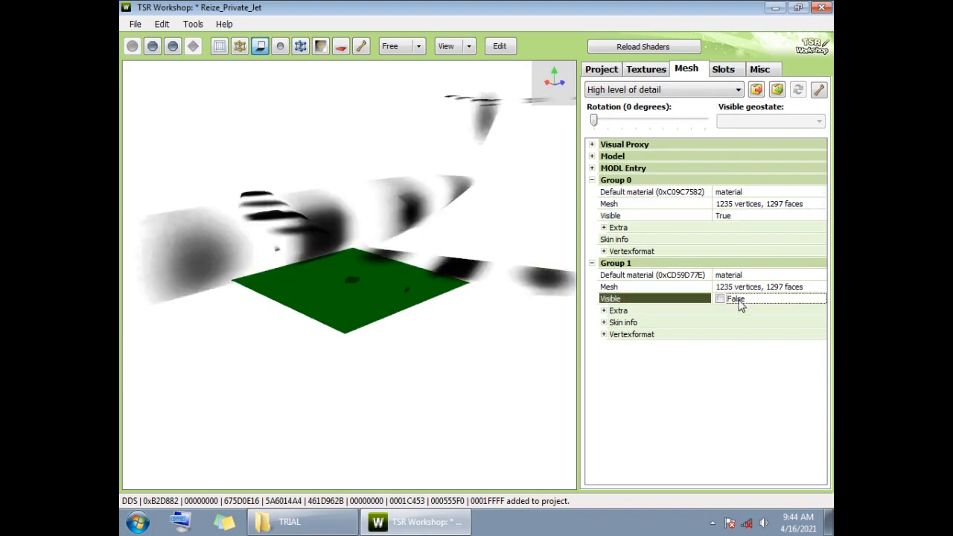
pyautogui.click(740, 304)
# Set the shininess of Group 1's material to 0 and update the material definitions in all LODs
pyautogui.click(819, 277)
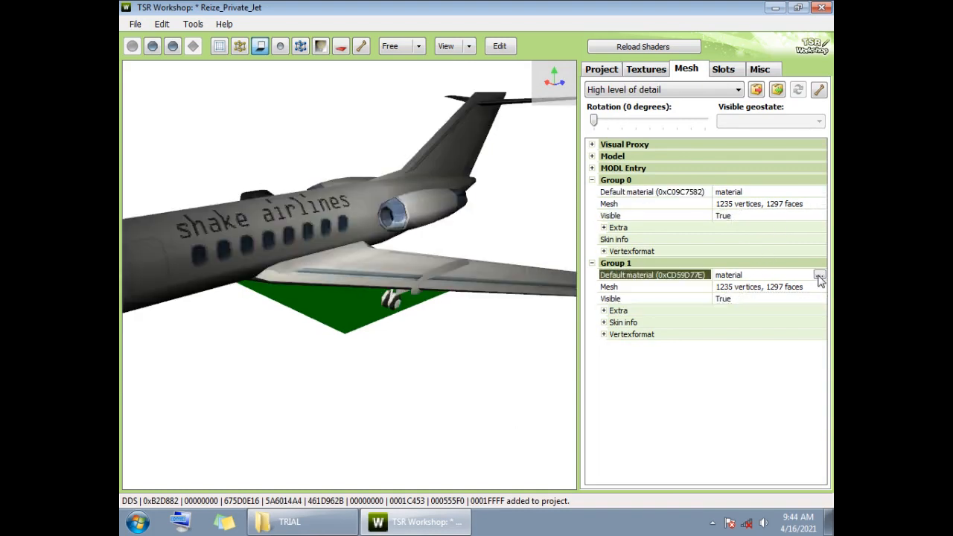
pyautogui.click(819, 277)
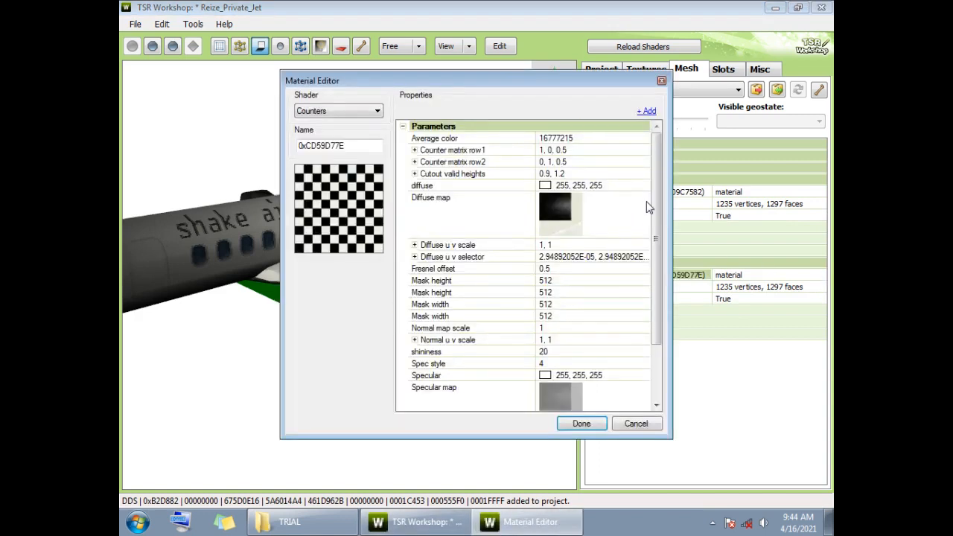
pyautogui.scroll(-2, 661, 216)
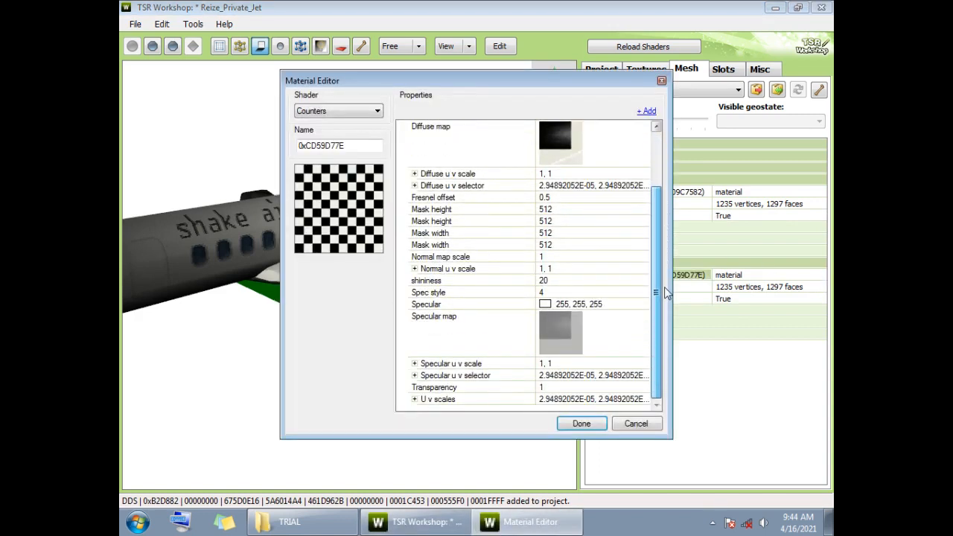
pyautogui.click(544, 281)
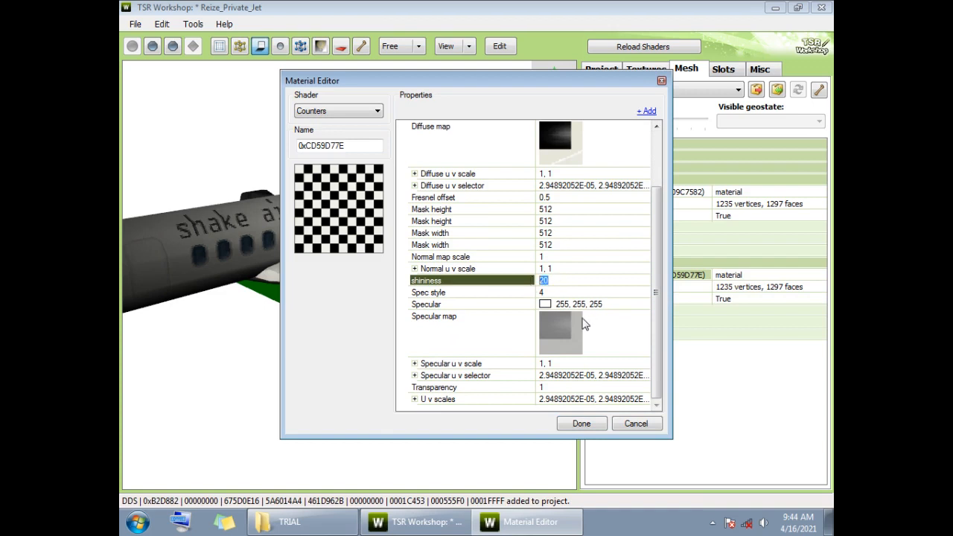
pyautogui.write('0')
pyautogui.click(577, 423)
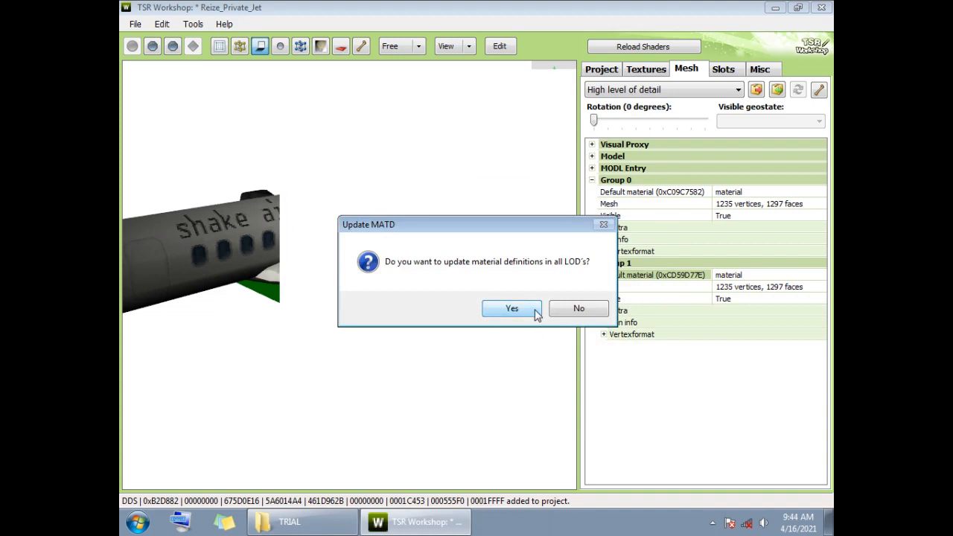
pyautogui.click(513, 308)
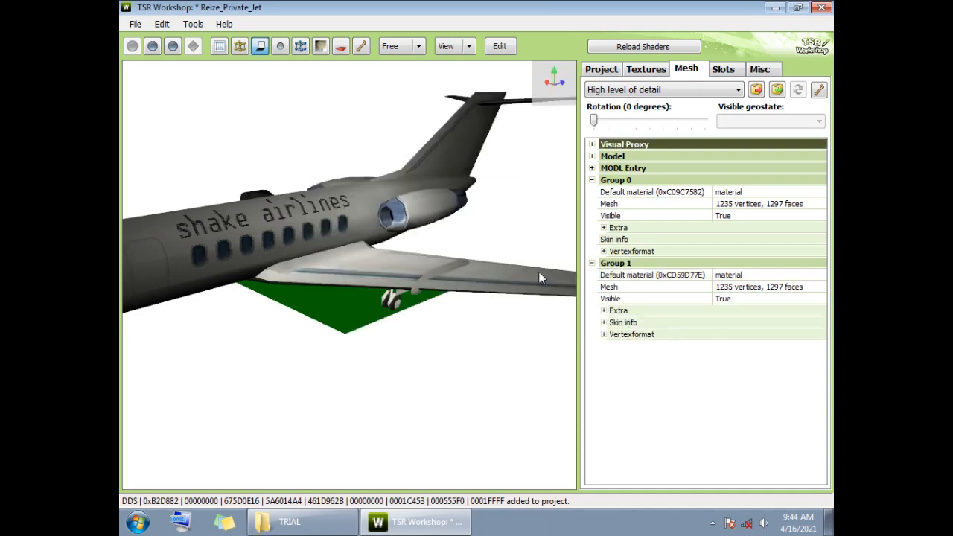
# Import the jet mesh into the medium level of detail, removing the invalid bone assignments
pyautogui.moveTo(314, 291); pyautogui.dragTo(280, 336)
pyautogui.click(635, 89)
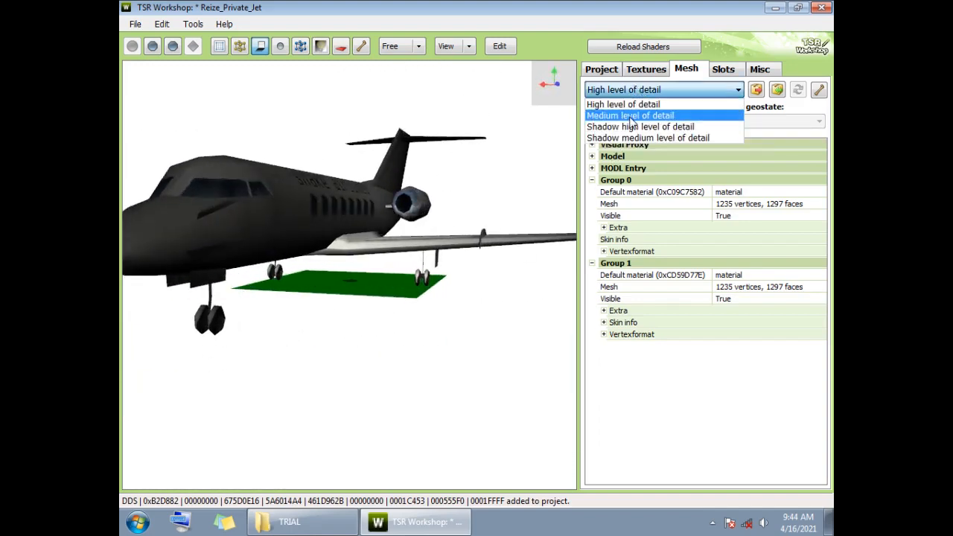
pyautogui.click(633, 117)
pyautogui.click(776, 89)
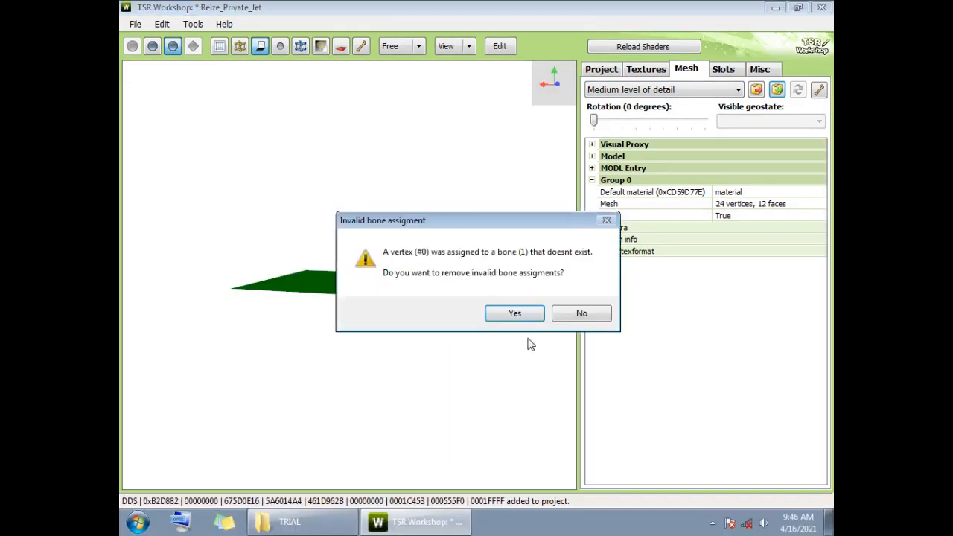
pyautogui.click(511, 312)
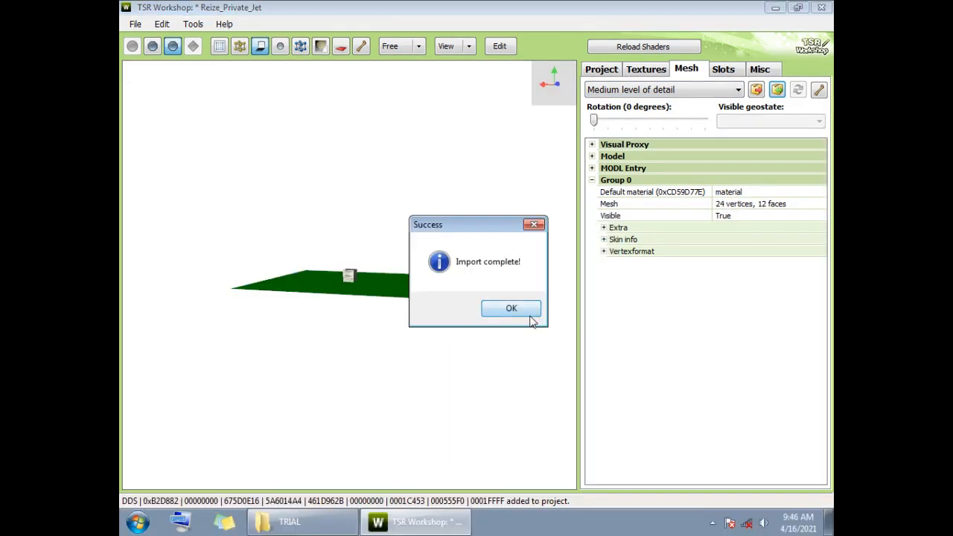
pyautogui.click(508, 310)
pyautogui.click(609, 324)
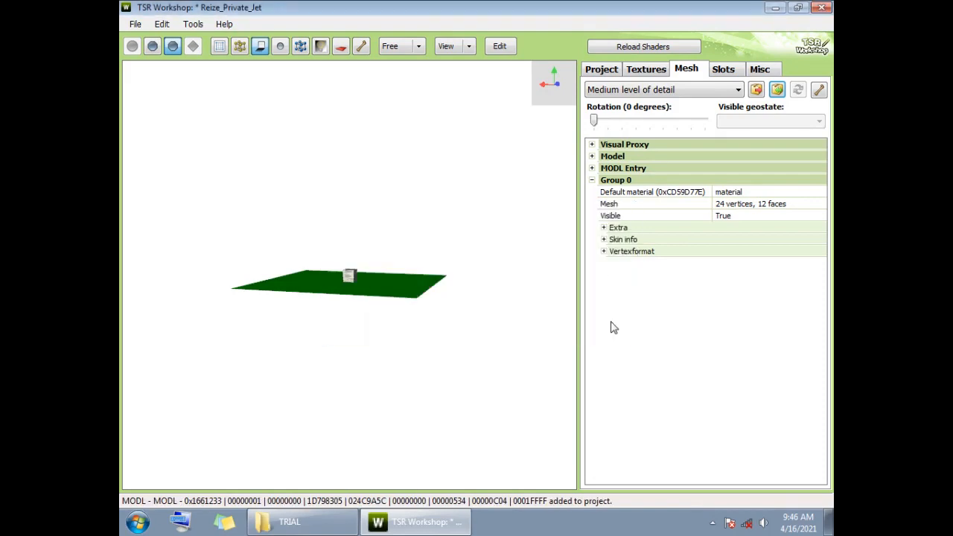
pyautogui.moveTo(533, 282); pyautogui.dragTo(405, 302)
# Compare the model across the high, medium and shadow high levels of detail
pyautogui.click(638, 91)
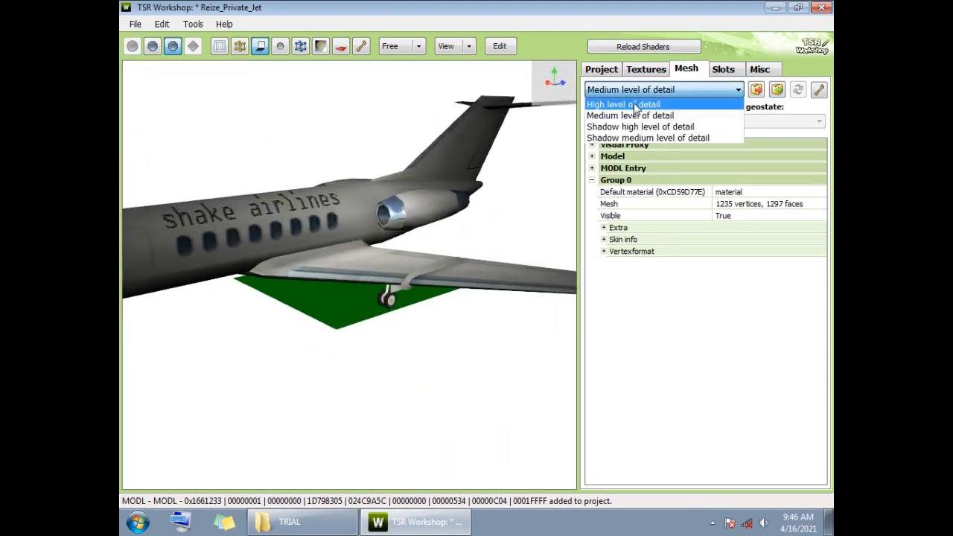
pyautogui.click(634, 106)
pyautogui.click(627, 92)
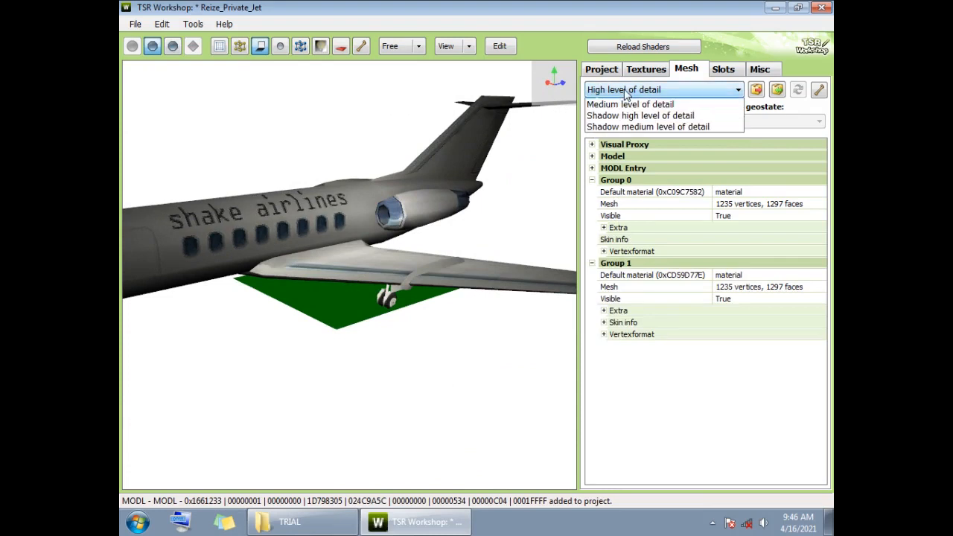
pyautogui.click(625, 116)
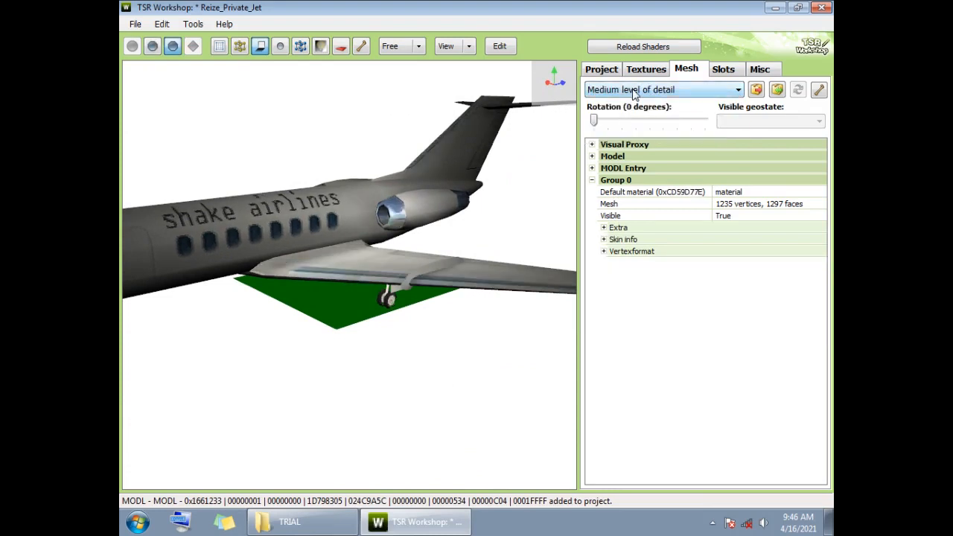
pyautogui.click(637, 90)
pyautogui.click(635, 98)
pyautogui.moveTo(480, 257); pyautogui.dragTo(544, 235)
pyautogui.click(618, 91)
pyautogui.click(641, 127)
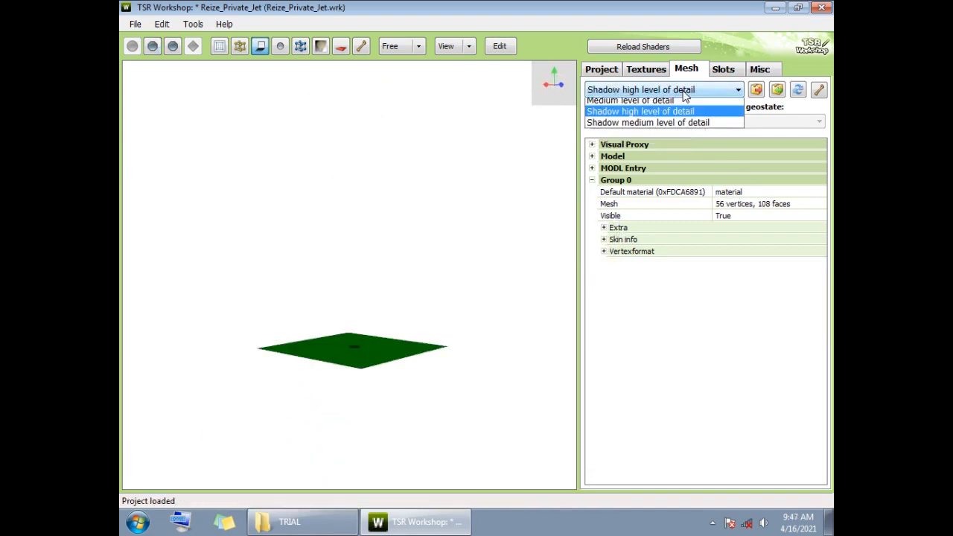
pyautogui.click(670, 90)
pyautogui.click(663, 105)
pyautogui.click(705, 89)
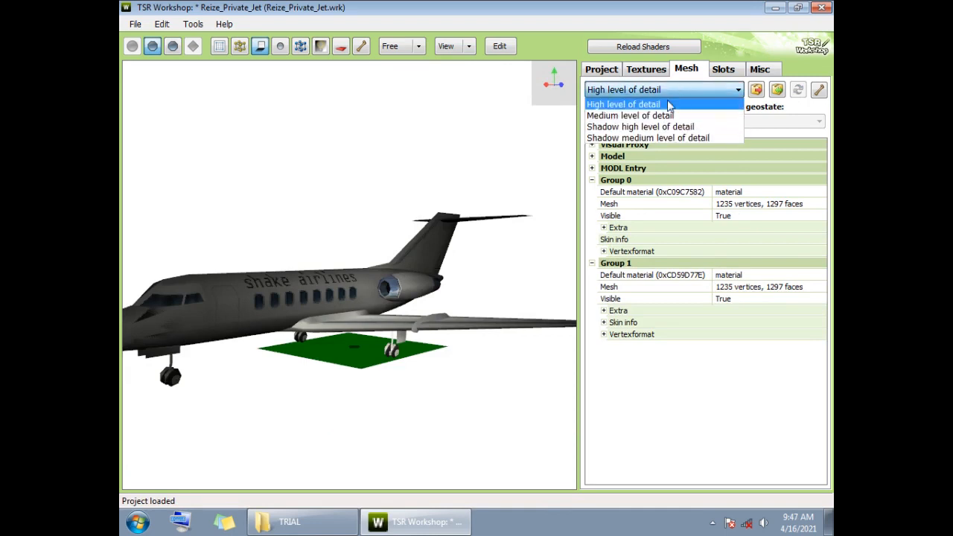
# Rebuild the shadow high level of detail mesh from all High detail and ShadowHigh detail entries
pyautogui.click(647, 127)
pyautogui.click(797, 89)
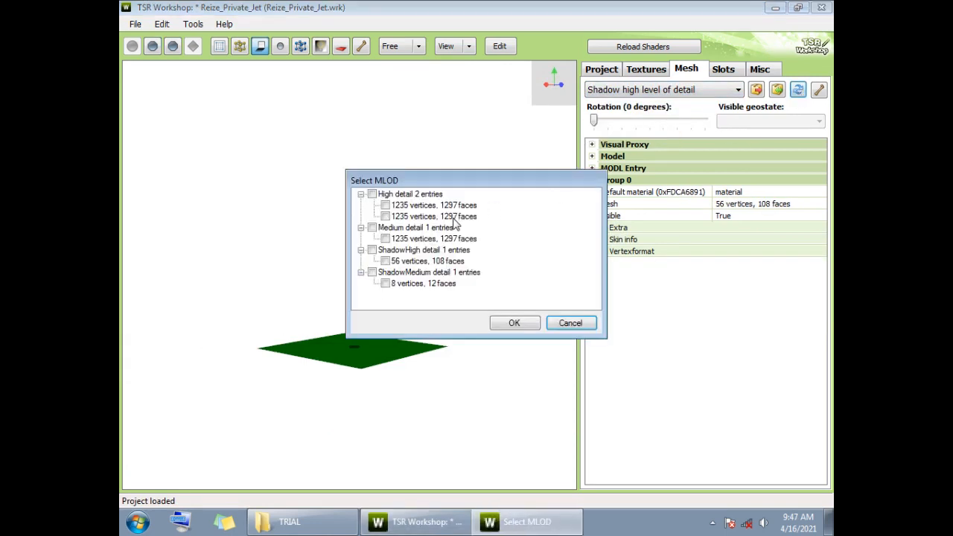
pyautogui.click(372, 194)
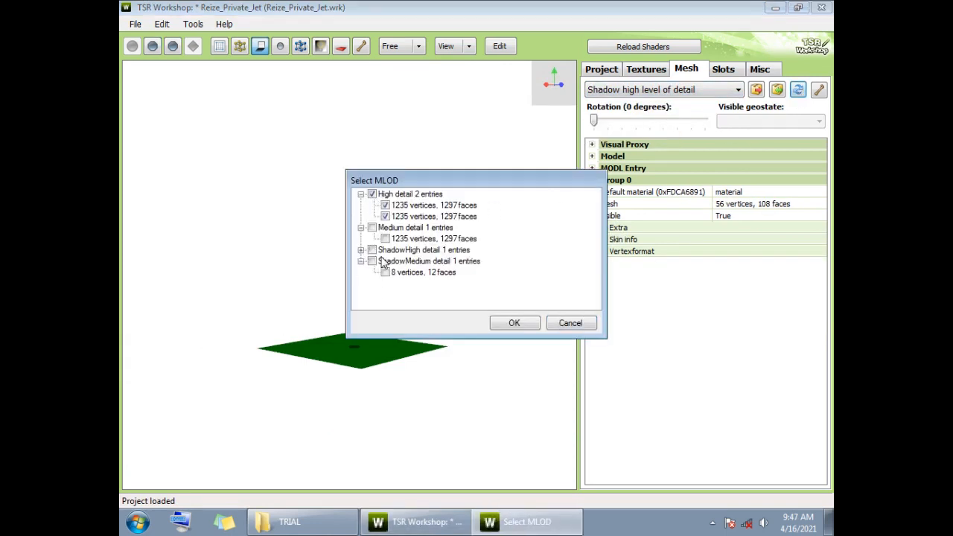
pyautogui.click(372, 250)
pyautogui.click(504, 323)
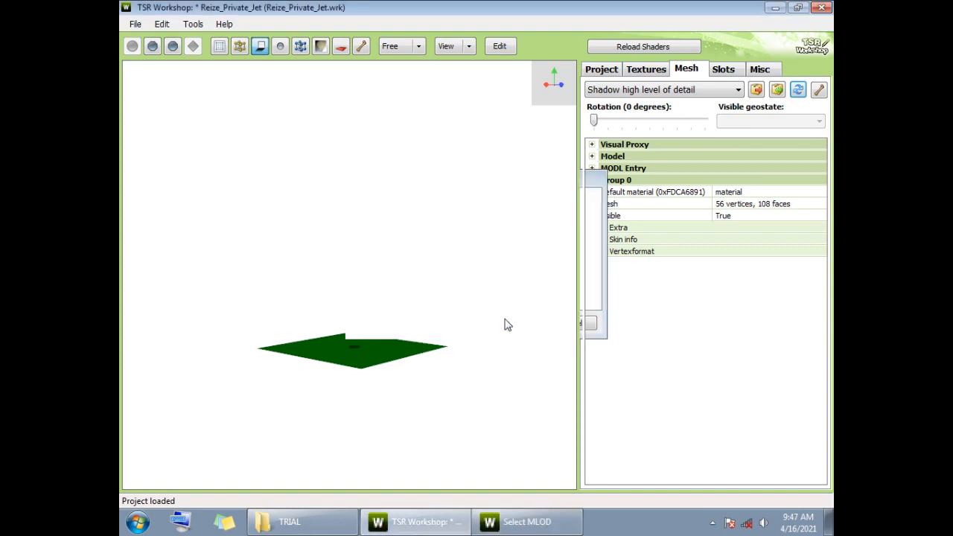
# Rebuild the shadow medium level of detail mesh from the Medium detail and ShadowMedium detail entries
pyautogui.click(715, 90)
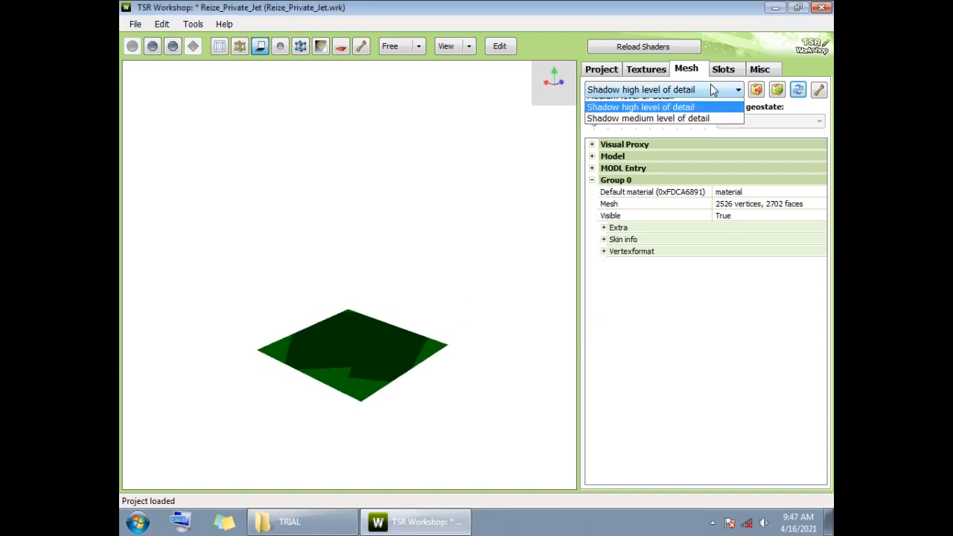
pyautogui.click(700, 138)
pyautogui.click(797, 90)
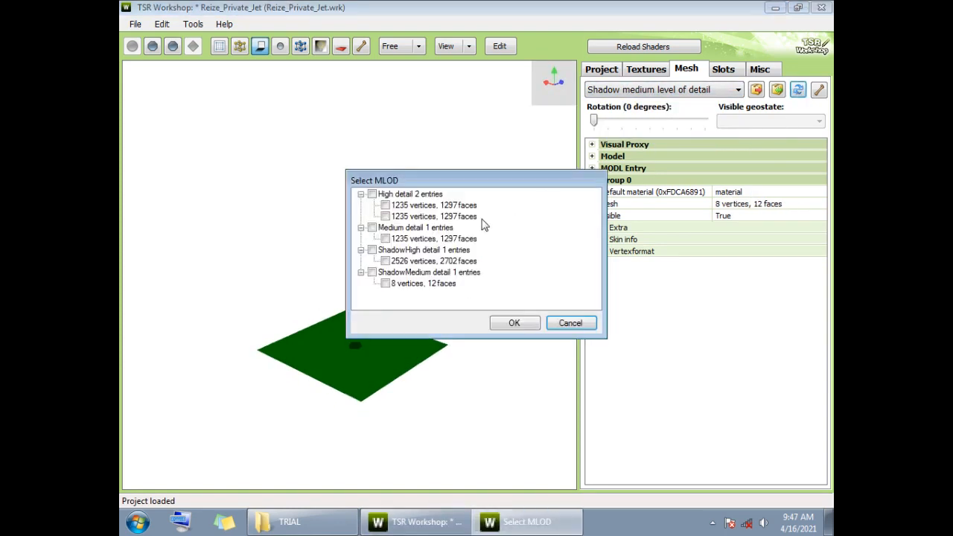
pyautogui.click(360, 227)
pyautogui.click(360, 228)
pyautogui.click(373, 228)
pyautogui.click(372, 272)
pyautogui.click(514, 323)
pyautogui.moveTo(461, 321); pyautogui.dragTo(484, 219)
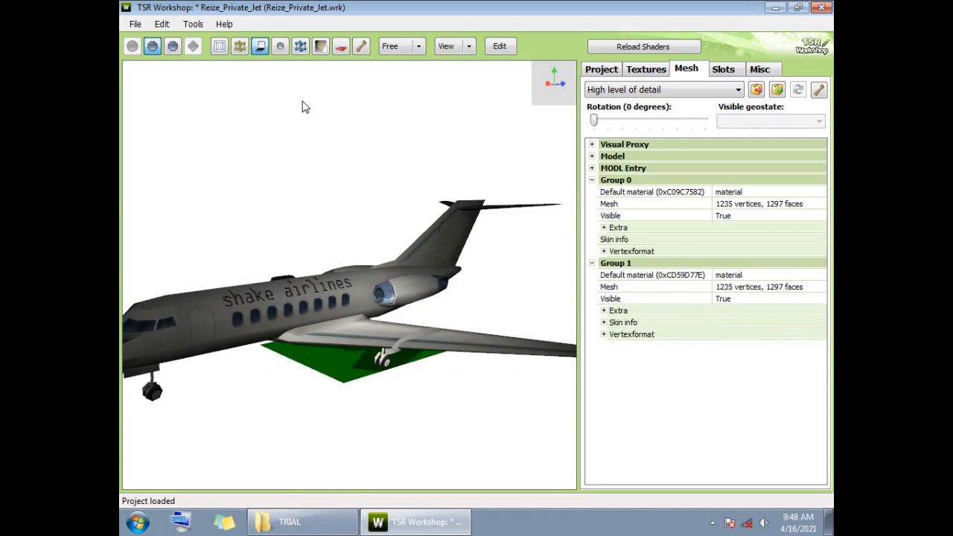
# Save the jet project and return to its object settings
pyautogui.click(135, 24)
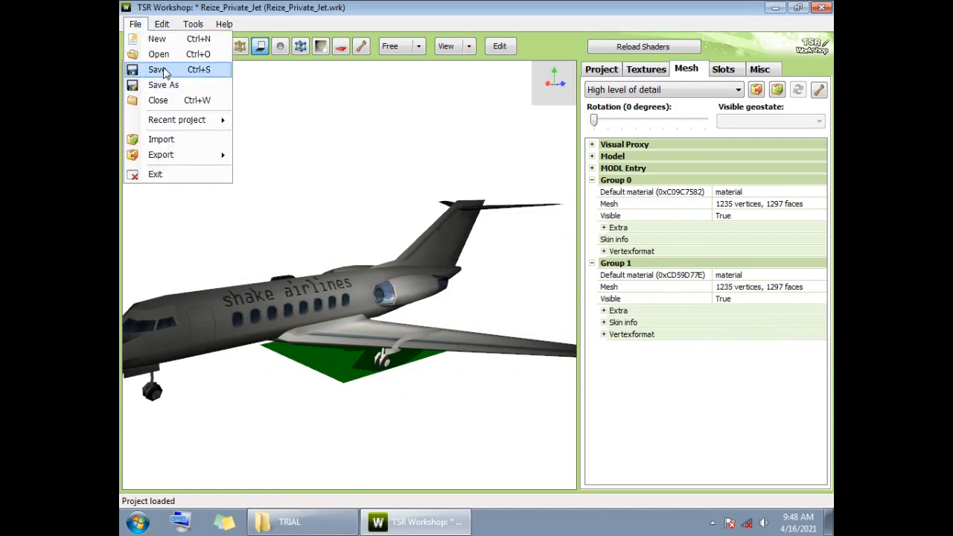
pyautogui.click(158, 70)
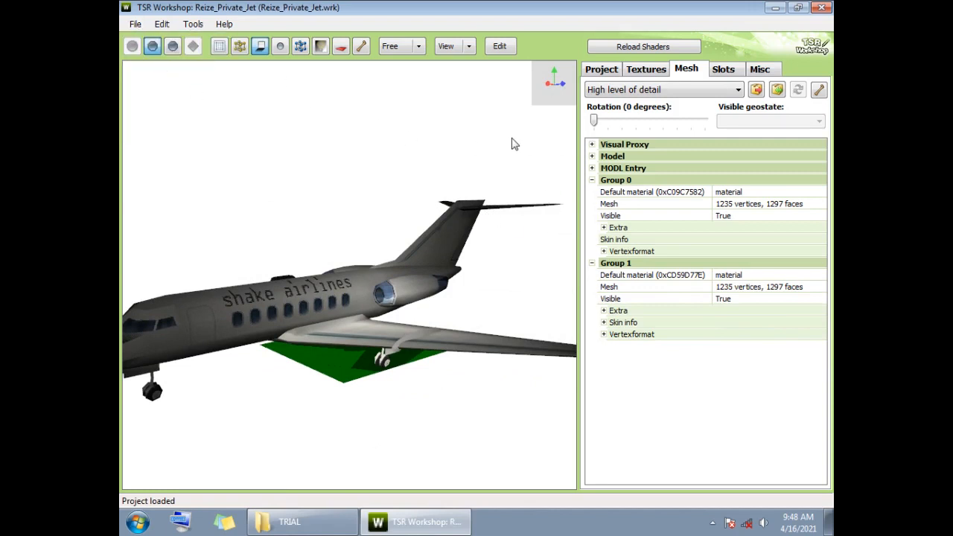
pyautogui.click(604, 69)
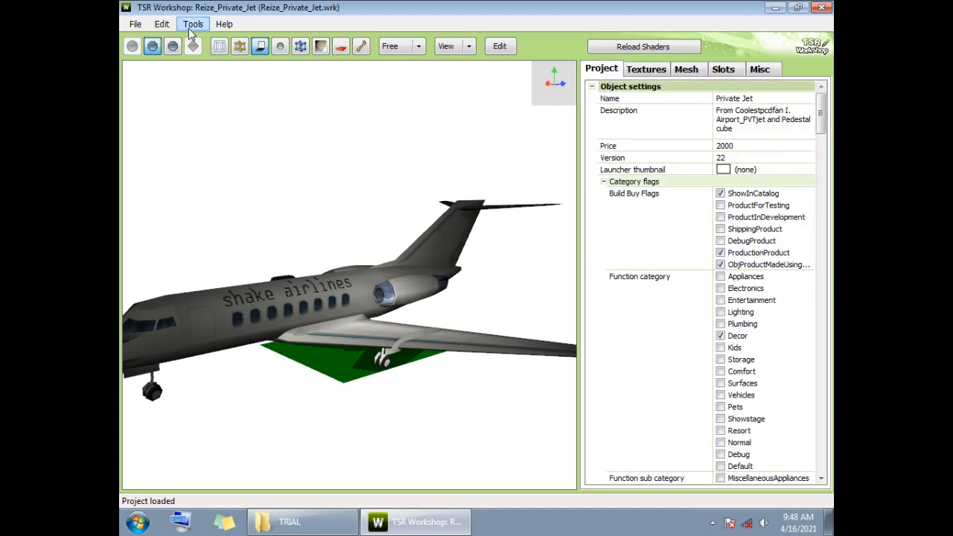
pyautogui.click(163, 25)
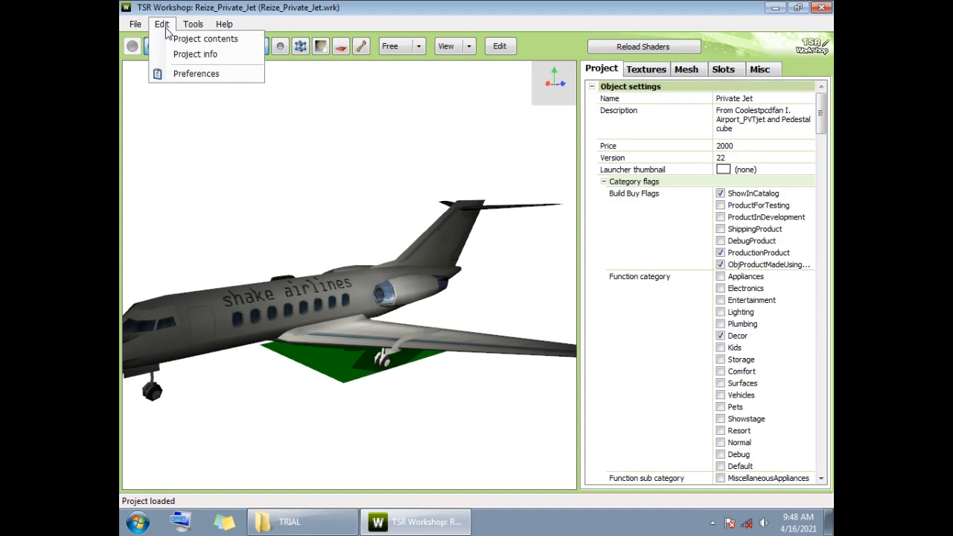
pyautogui.click(195, 74)
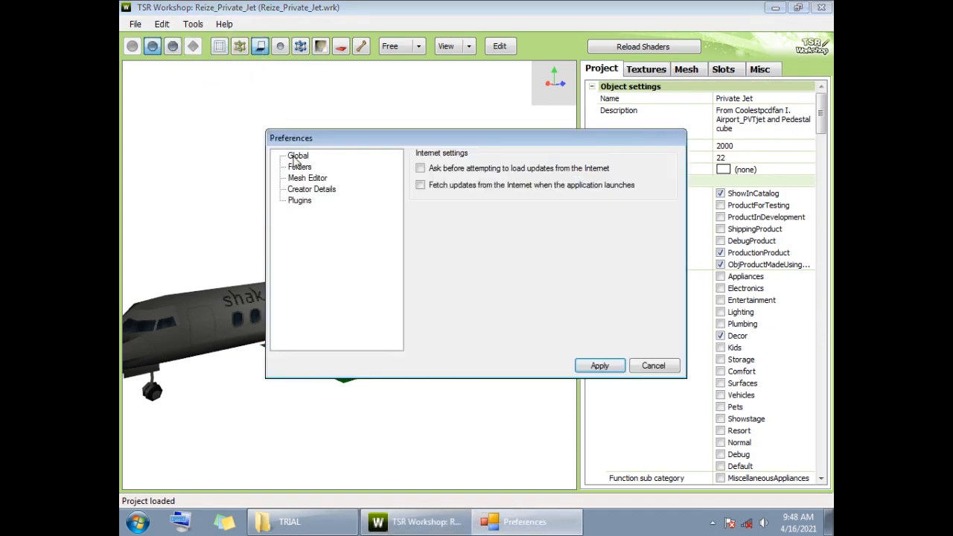
pyautogui.click(653, 366)
pyautogui.click(191, 24)
# Export the project contents to the NewPrivateJet folder as the package New_Private_Jet_2x, keeping the creator details, and close TSR Workshop
pyautogui.moveTo(163, 25)
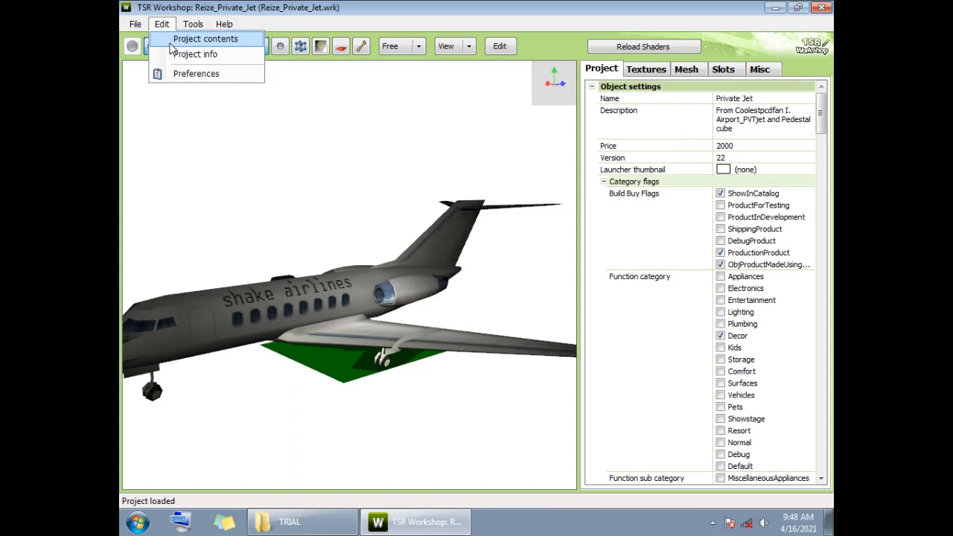
pyautogui.click(182, 38)
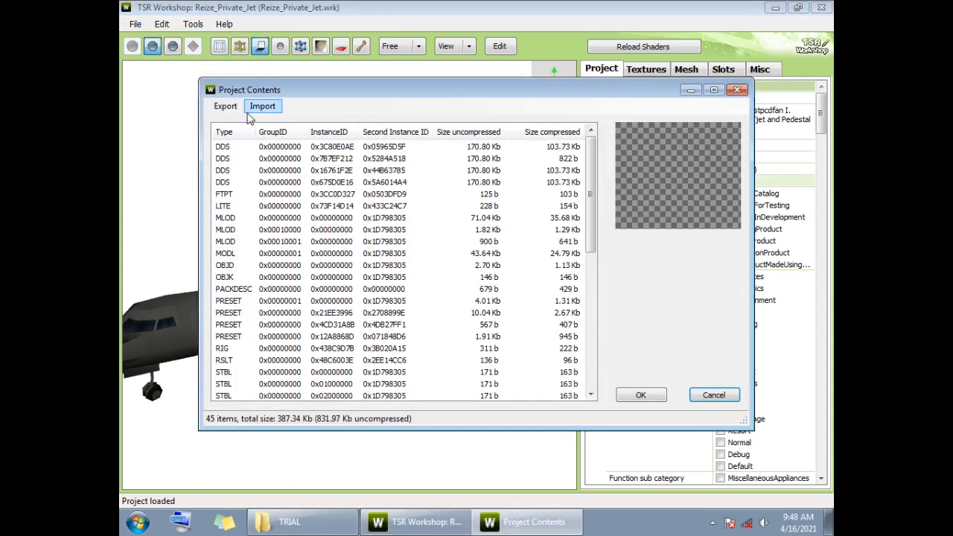
pyautogui.click(224, 106)
pyautogui.click(245, 125)
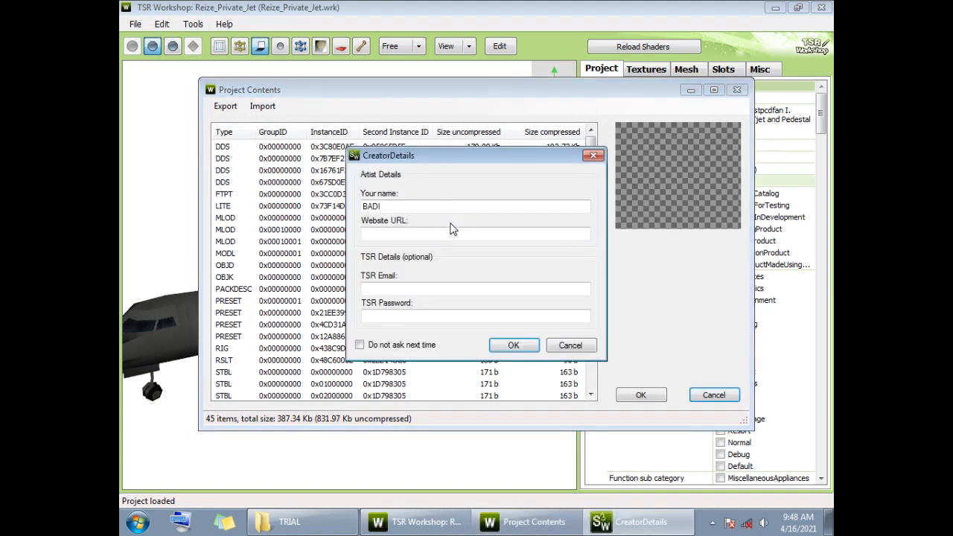
pyautogui.click(513, 346)
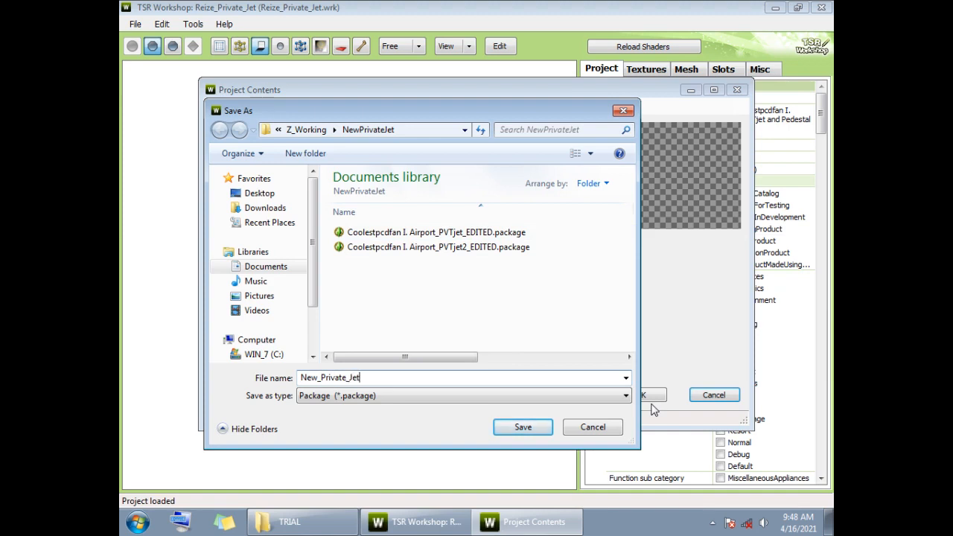
pyautogui.press('Return')
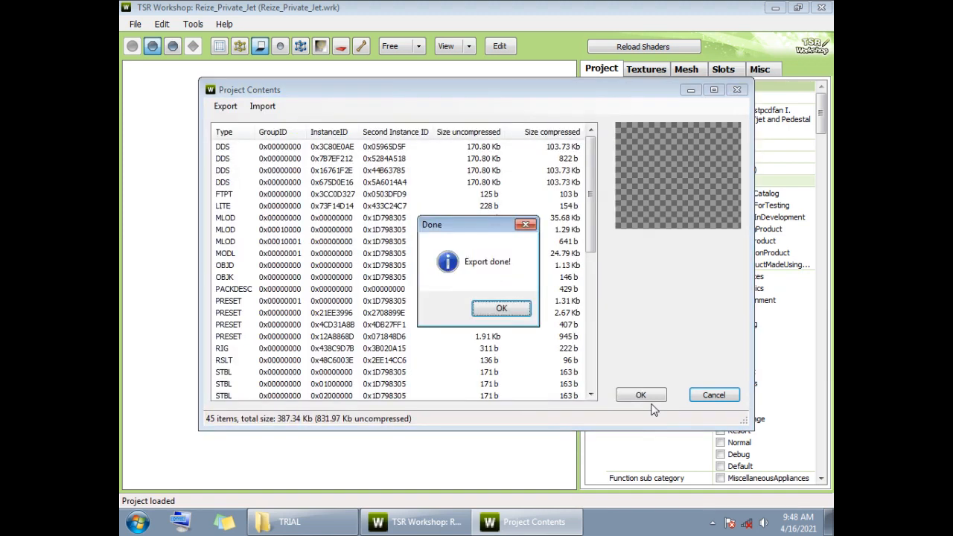
pyautogui.click(501, 308)
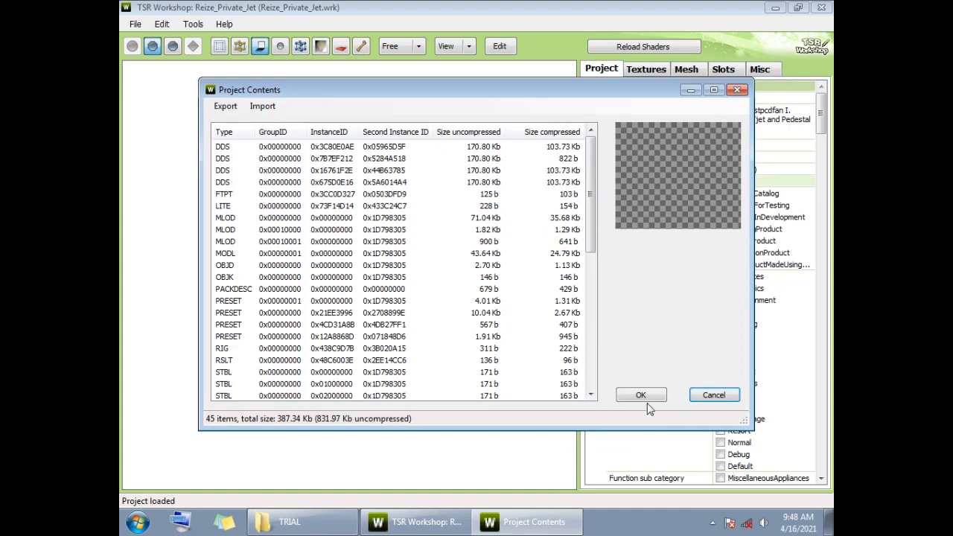
pyautogui.click(713, 395)
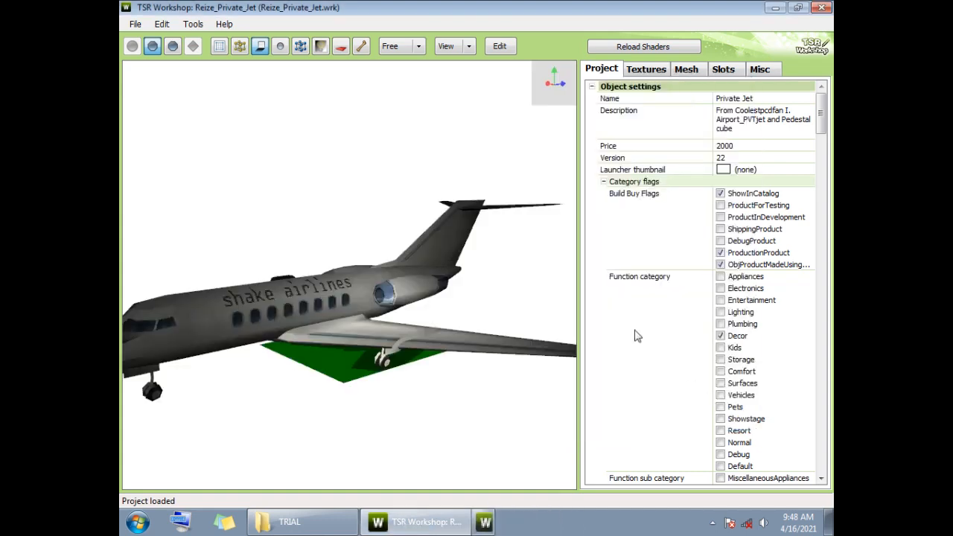
pyautogui.click(825, 11)
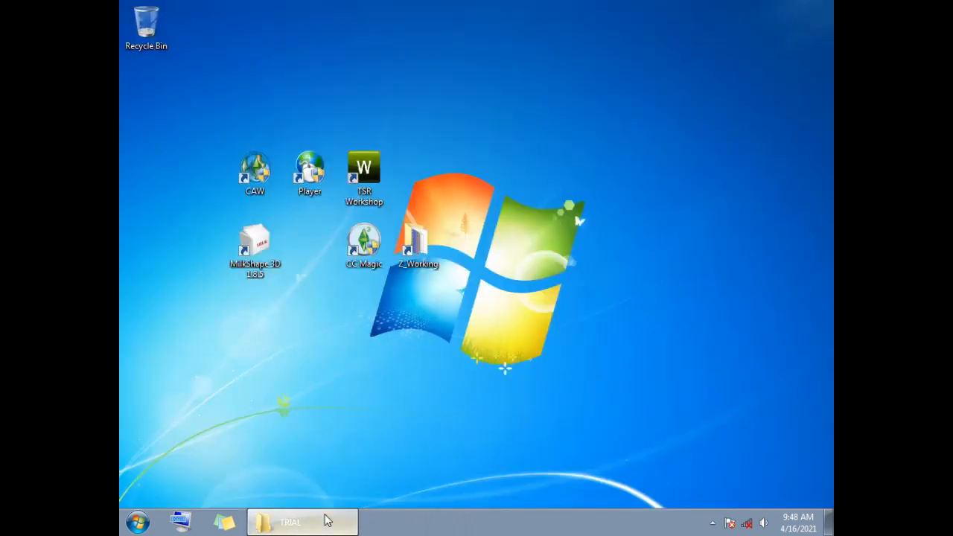
# Copy New_Private_Jet_2x.package from the NewPrivateJet working folder into the TRIAL folder under Mods\Packages
pyautogui.click(323, 521)
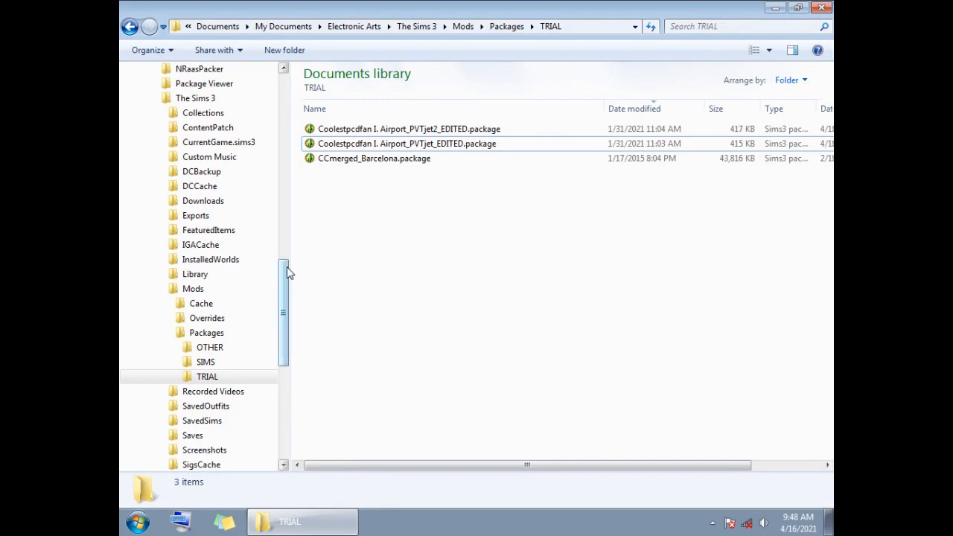
pyautogui.moveTo(287, 270); pyautogui.dragTo(281, 172)
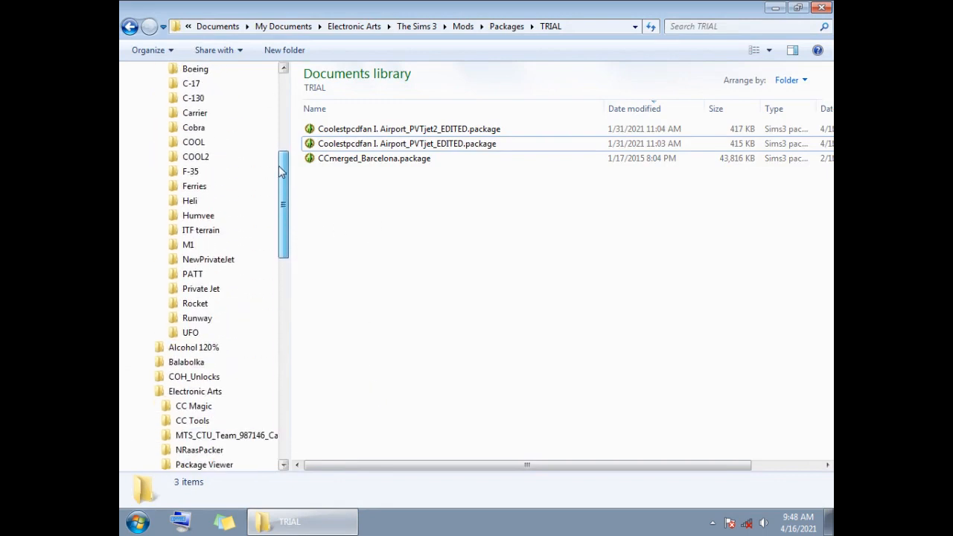
pyautogui.click(226, 261)
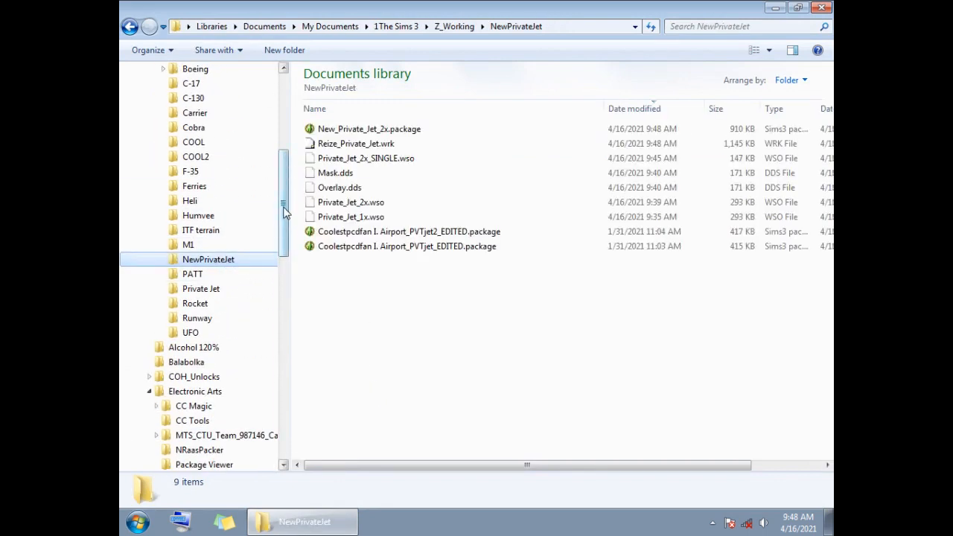
pyautogui.click(344, 132)
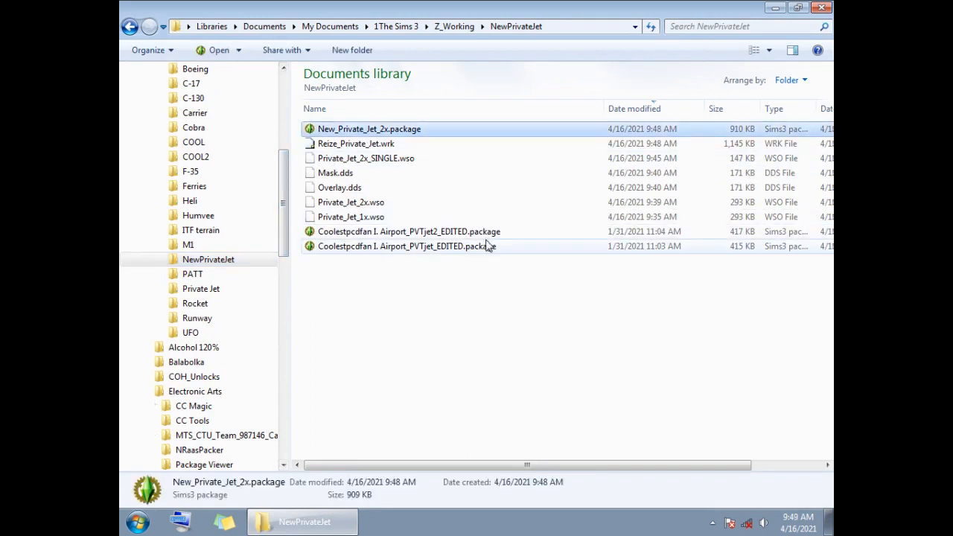
pyautogui.moveTo(285, 215); pyautogui.dragTo(279, 374)
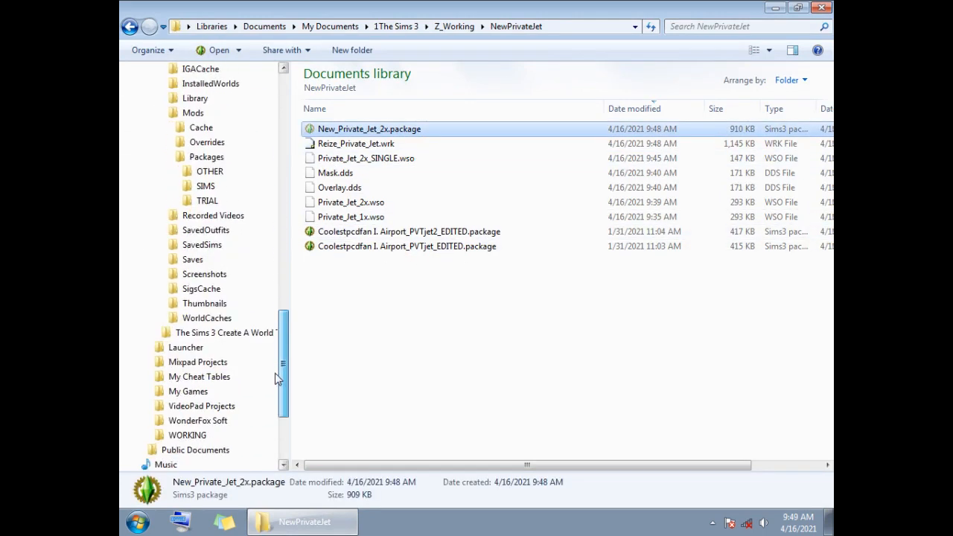
pyautogui.click(213, 200)
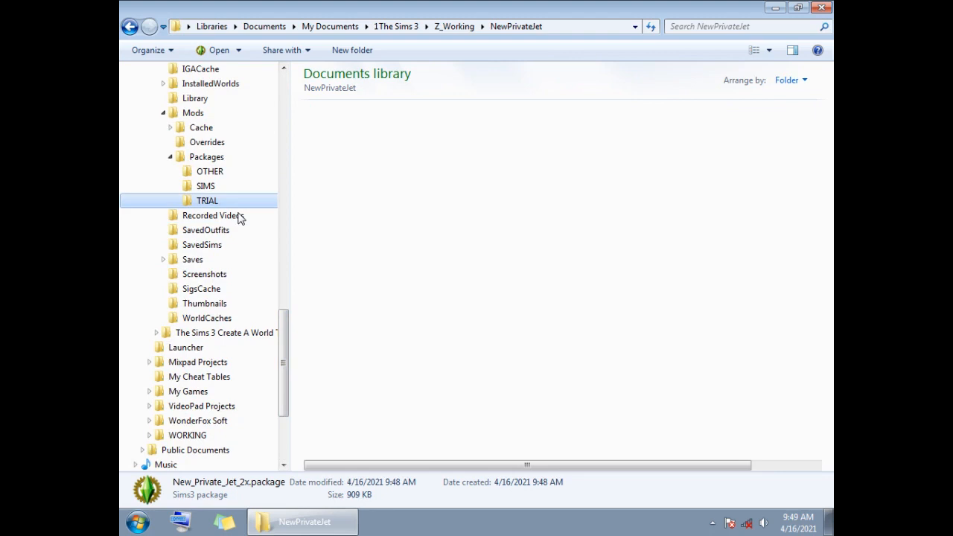
pyautogui.rightClick(470, 266)
pyautogui.click(549, 360)
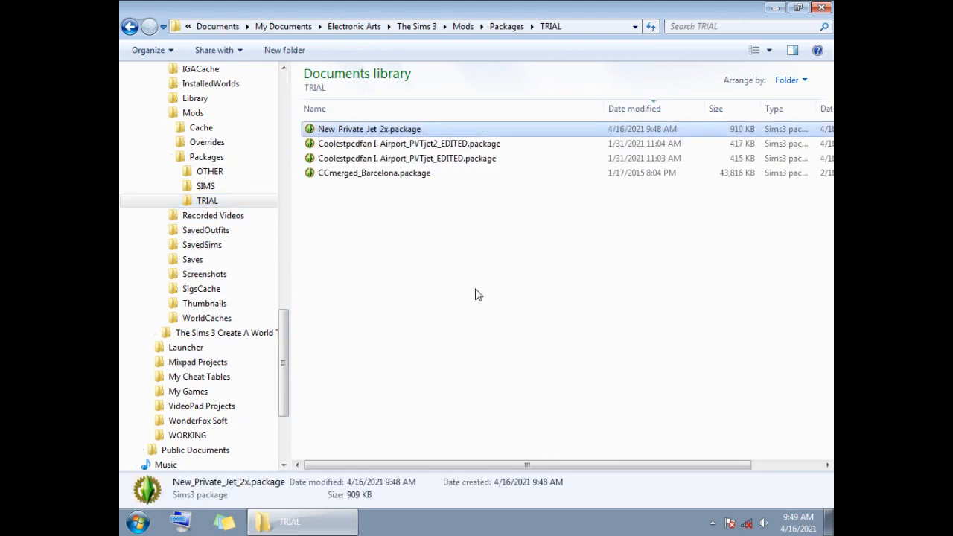
# Open the TRIAL folder's New_Private_Jet_2x.package for editing in s3pe
pyautogui.click(442, 279)
pyautogui.click(403, 132)
pyautogui.rightClick(403, 132)
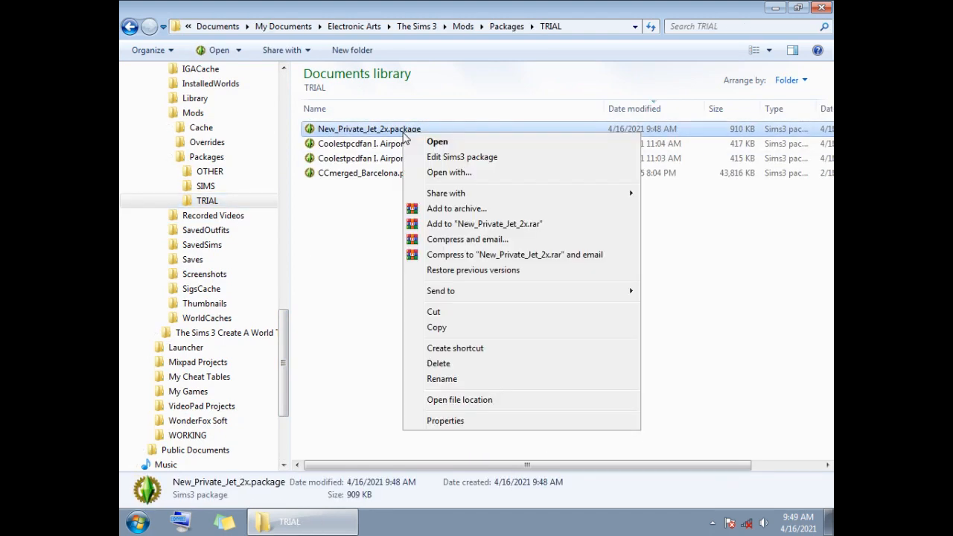
pyautogui.click(446, 155)
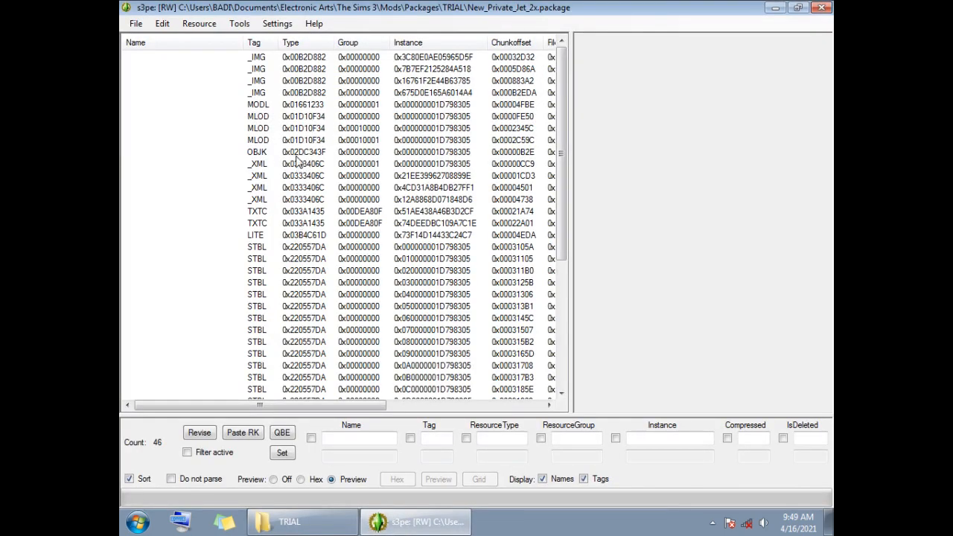
# Sort the package resources by tag and examine the MODL, MLOD, ICON, OBJD and OBJK entries
pyautogui.click(298, 139)
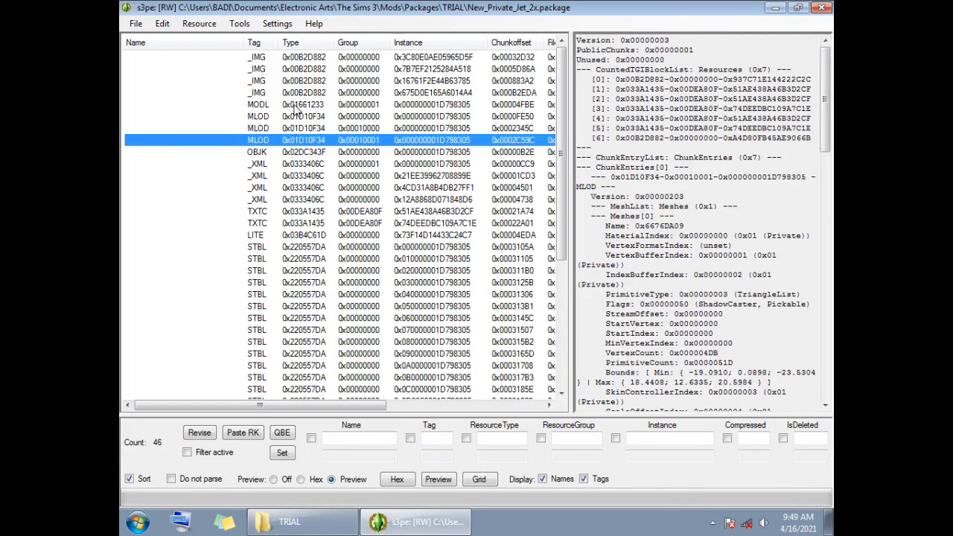
pyautogui.click(296, 105)
pyautogui.click(298, 141)
pyautogui.scroll(-2, 303, 154)
pyautogui.scroll(2, 303, 157)
pyautogui.click(262, 44)
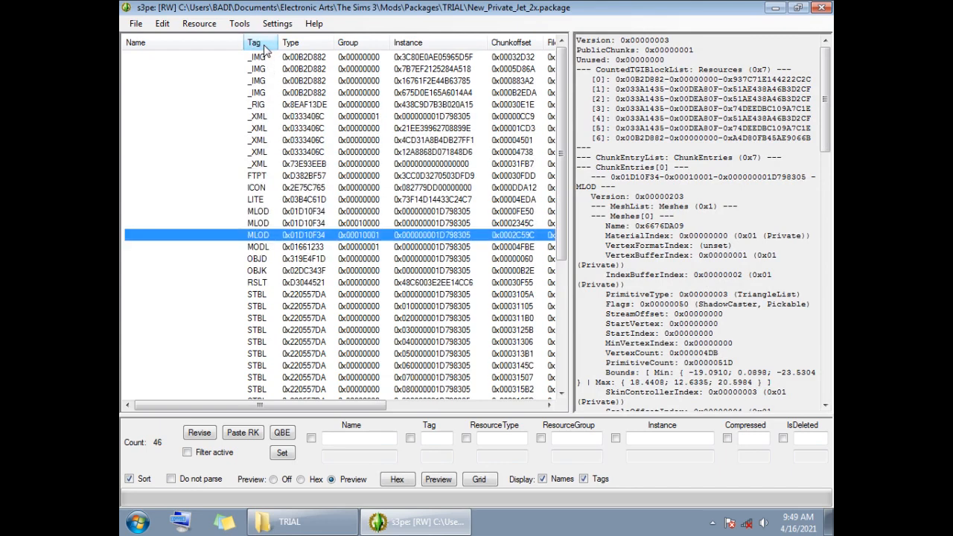
pyautogui.click(278, 188)
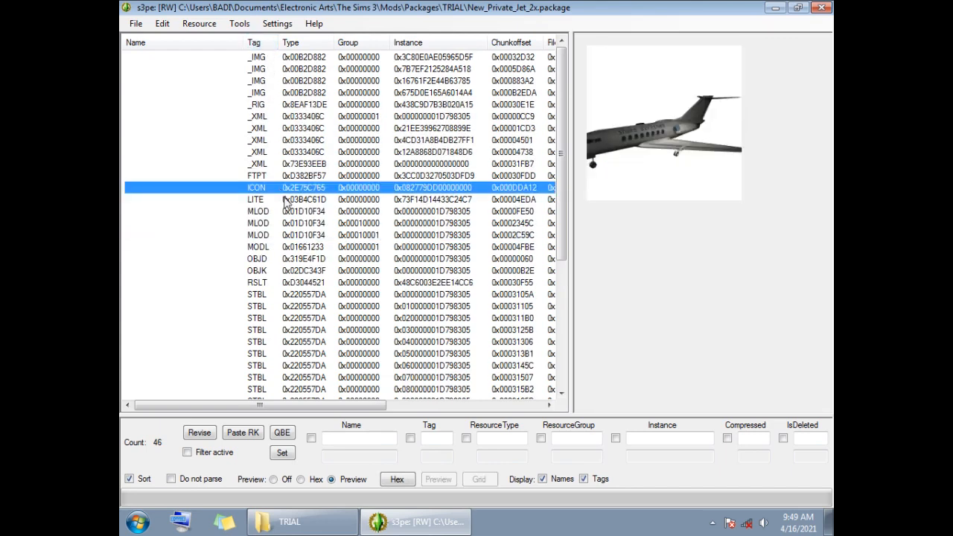
pyautogui.click(274, 259)
pyautogui.click(275, 272)
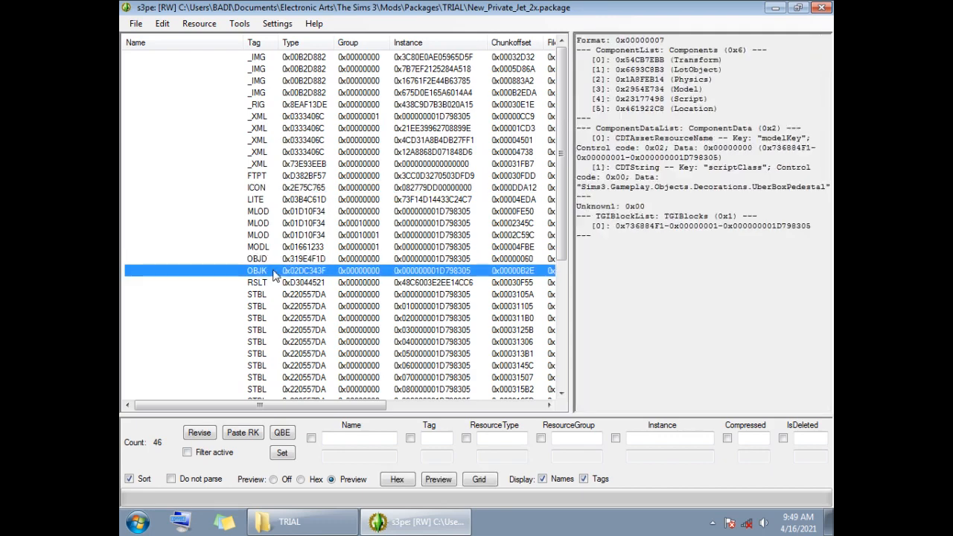
# Set the CommonBlock Version of the OBJD resource to 0x0000000E and commit the change
pyautogui.click(289, 261)
pyautogui.click(484, 479)
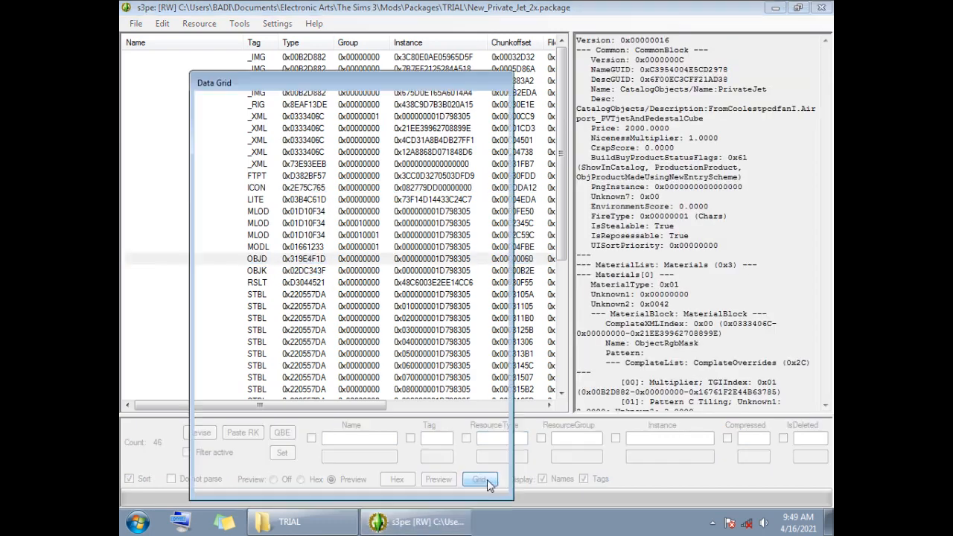
pyautogui.click(213, 118)
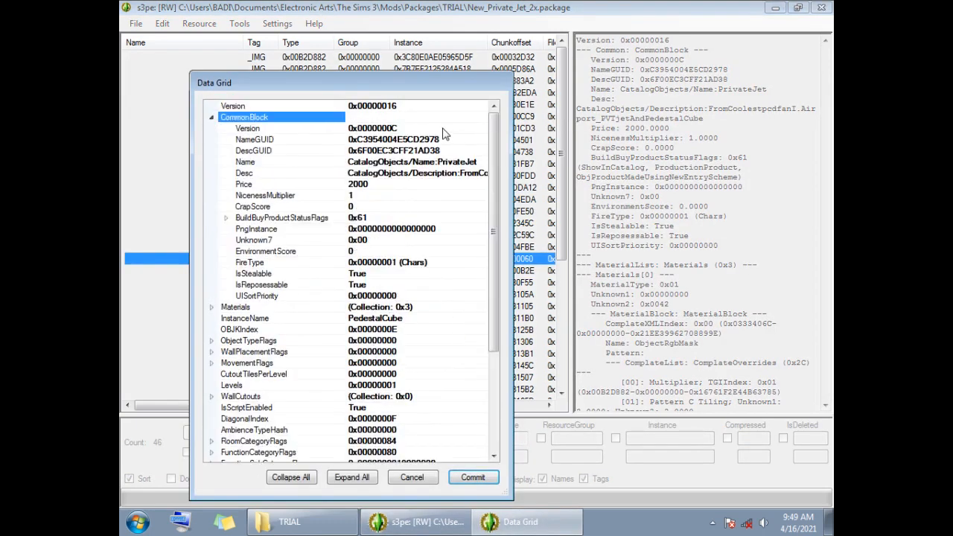
pyautogui.click(397, 128)
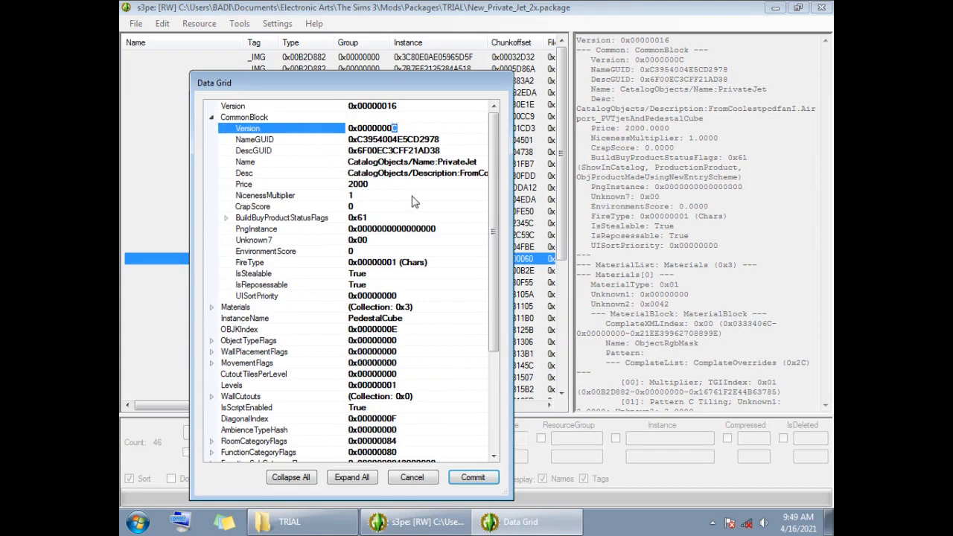
pyautogui.write('E')
pyautogui.click(472, 477)
# In the OBJD CommonBlock, set IsStealable and IsReposessable to False, IsVisibleInWorldBuilder to True and Price to 2000000
pyautogui.click(479, 480)
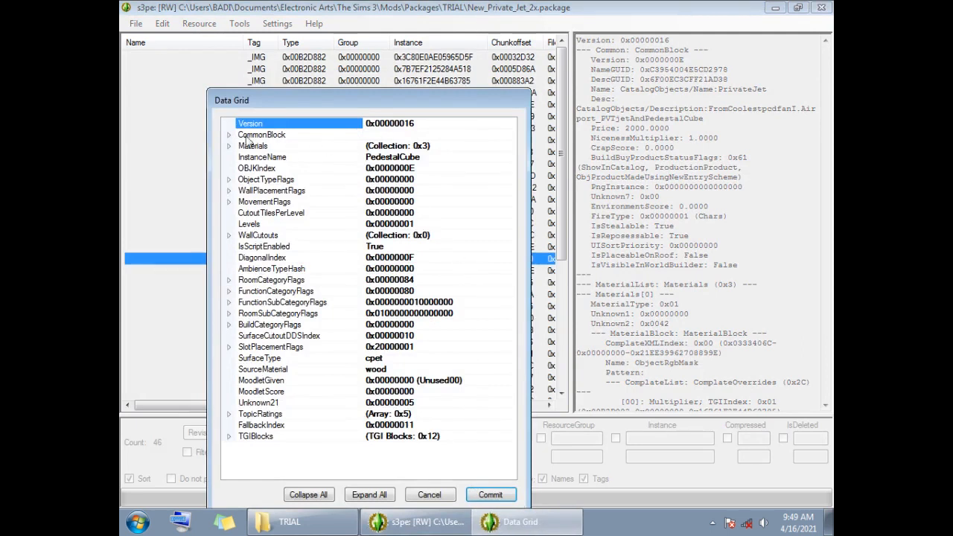
pyautogui.click(229, 135)
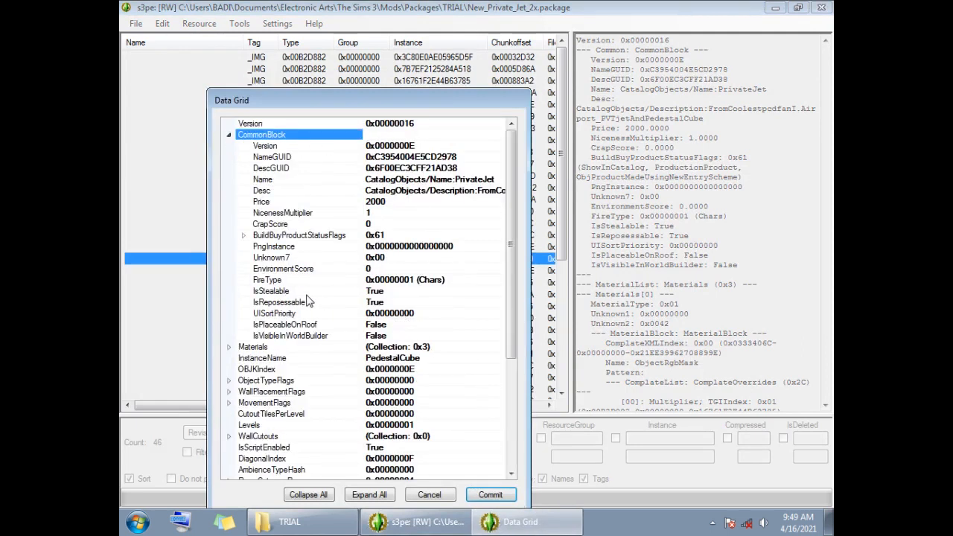
pyautogui.click(404, 291)
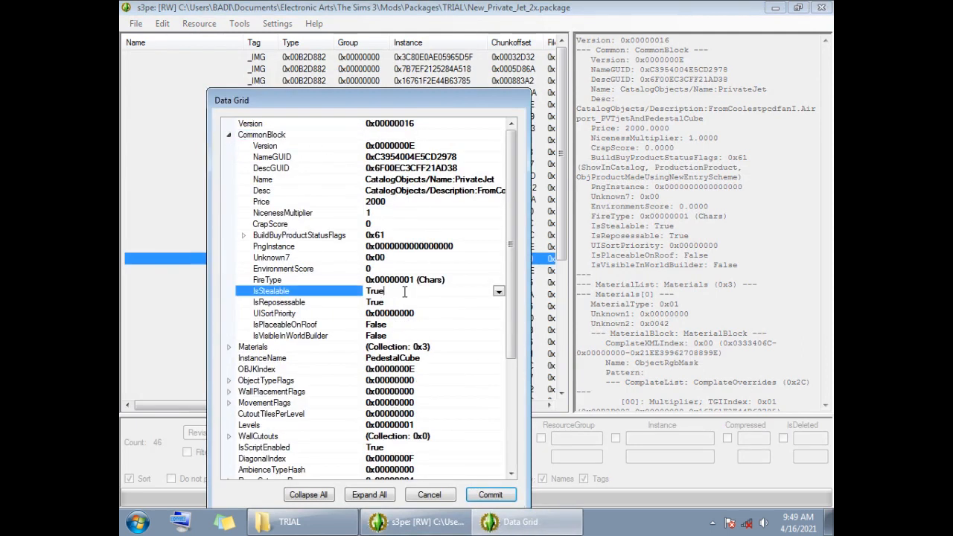
pyautogui.click(399, 303)
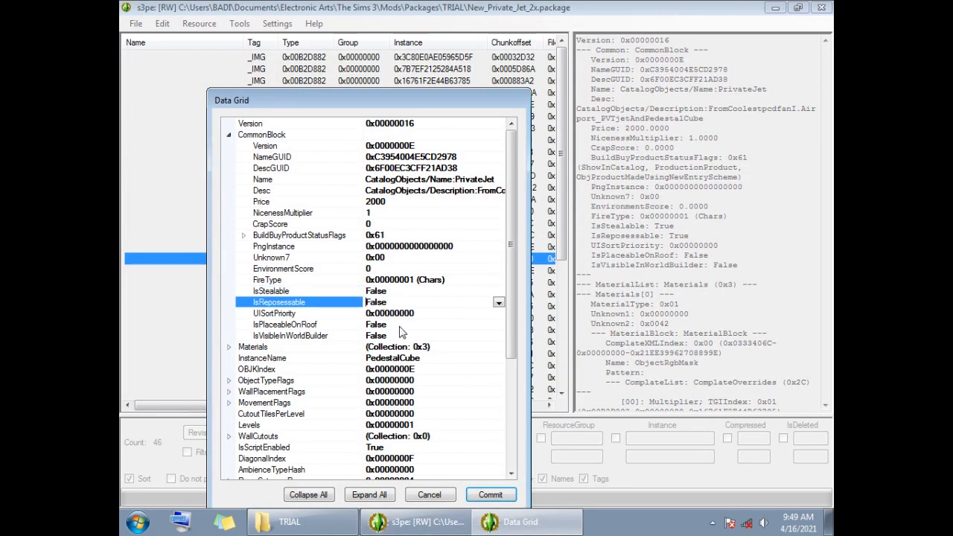
pyautogui.click(400, 336)
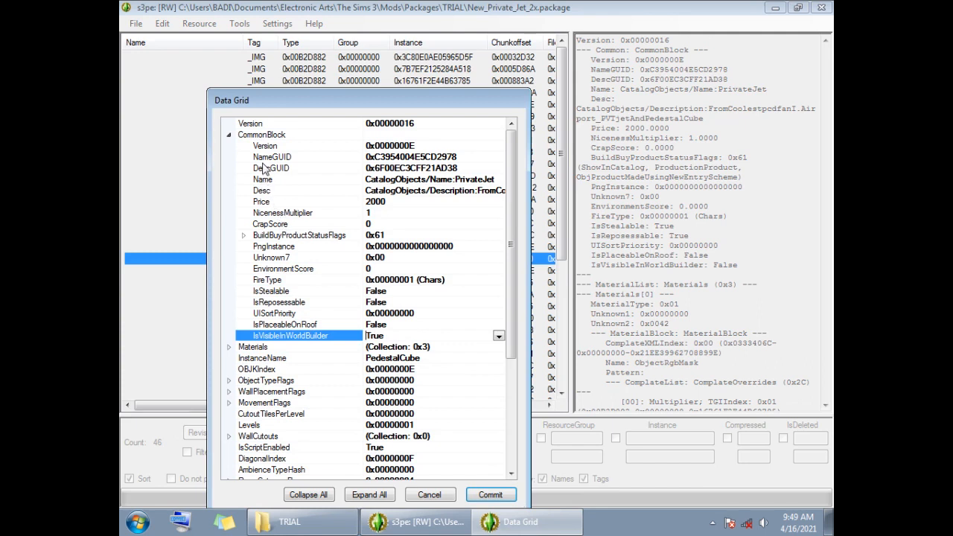
pyautogui.click(370, 202)
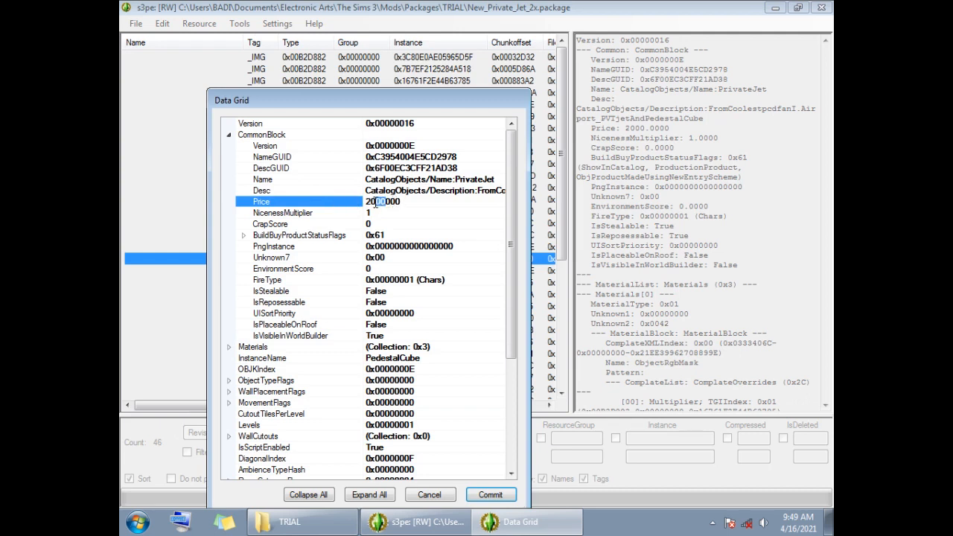
# Review the remaining OBJD fields with the CommonBlock collapsed and examine the individual ObjectTypeFlags
pyautogui.scroll(-5, 443, 227)
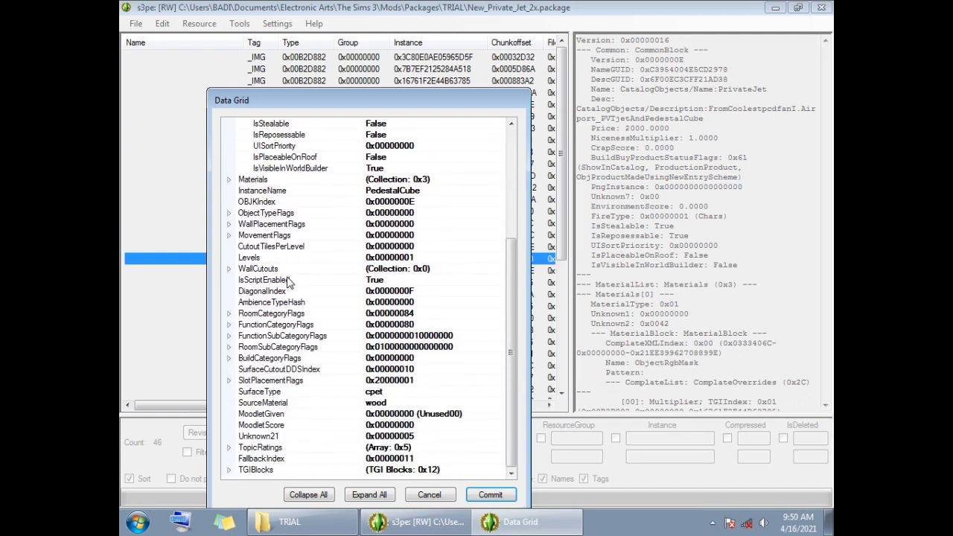
pyautogui.scroll(5, 291, 277)
pyautogui.click(229, 135)
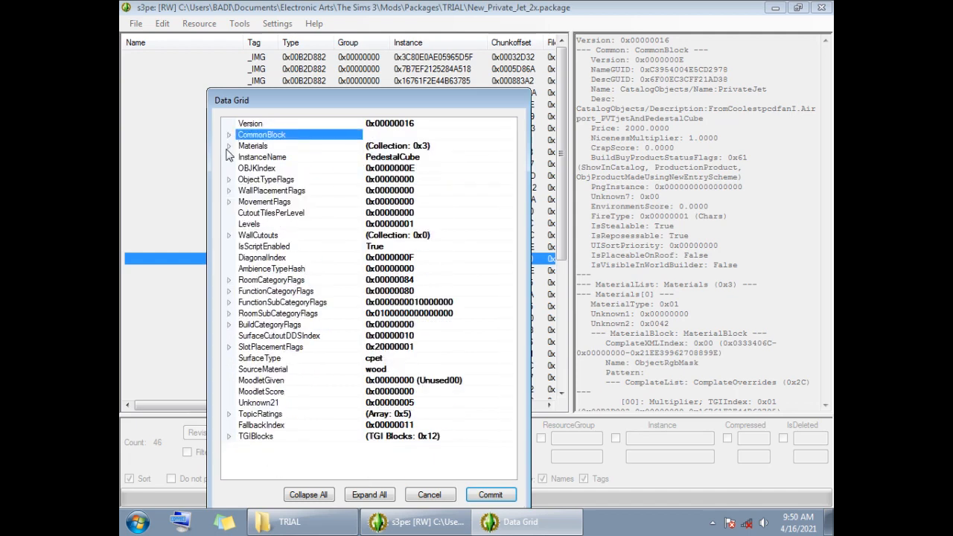
pyautogui.click(229, 179)
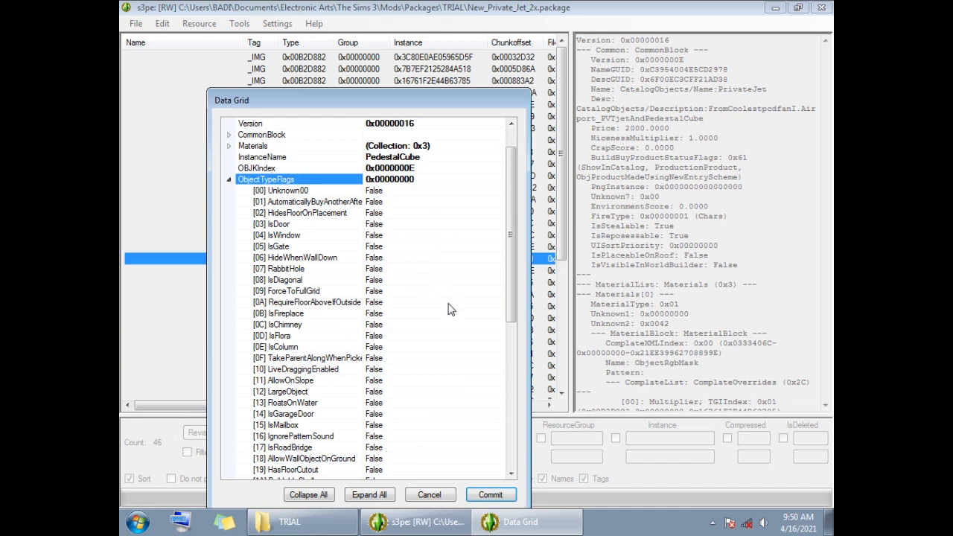
pyautogui.scroll(-6, 449, 316)
pyautogui.scroll(5, 451, 315)
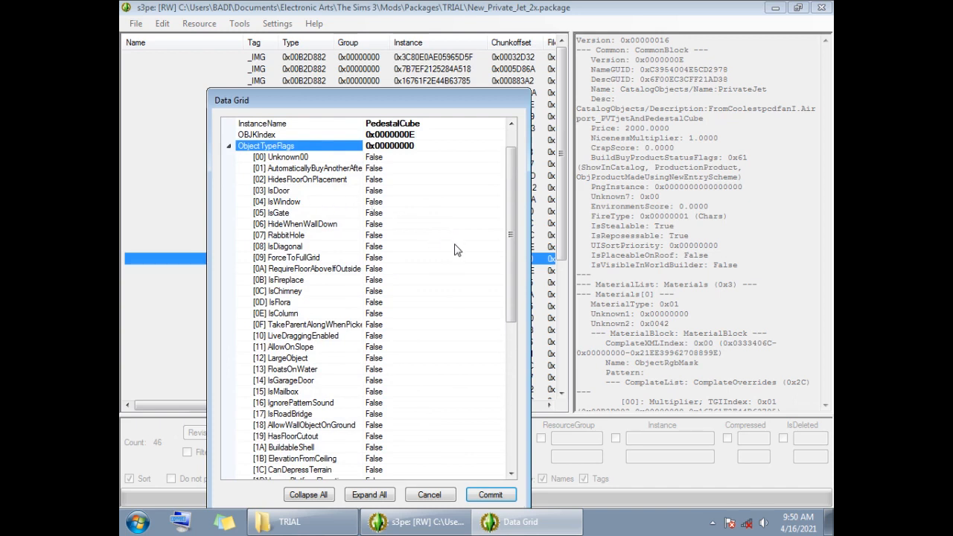
pyautogui.scroll(1, 457, 250)
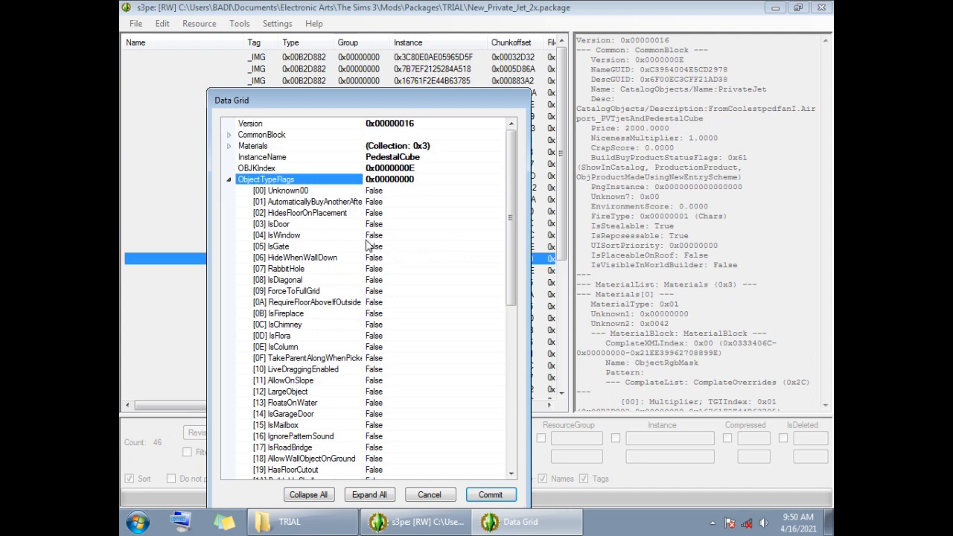
pyautogui.click(228, 180)
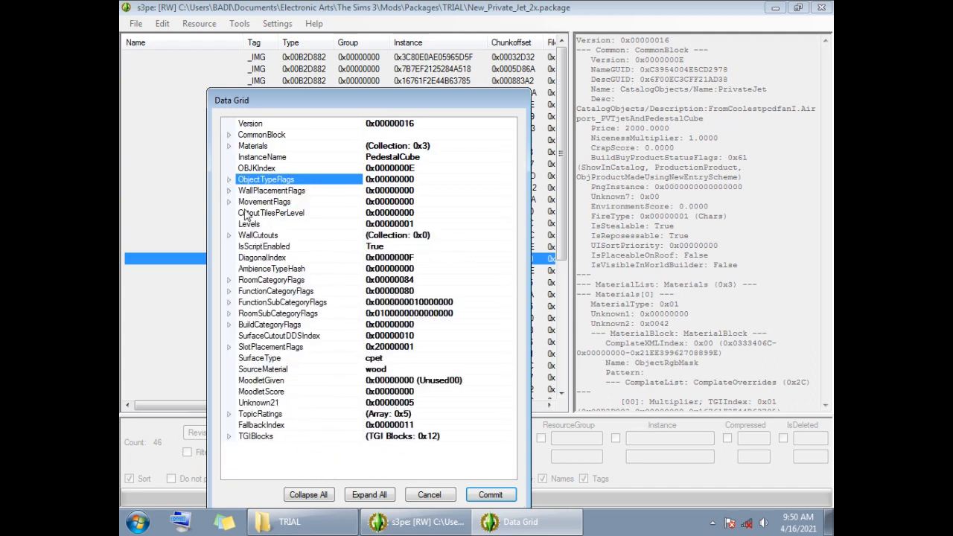
# Set the Landmark flag to True in the OBJD's BuildCategoryFlags
pyautogui.click(229, 326)
pyautogui.scroll(-5, 419, 334)
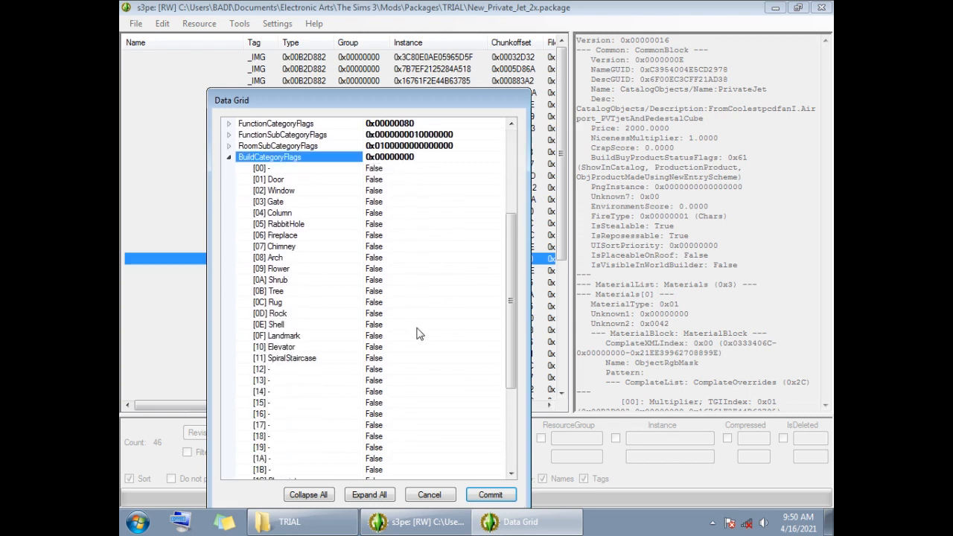
pyautogui.click(377, 339)
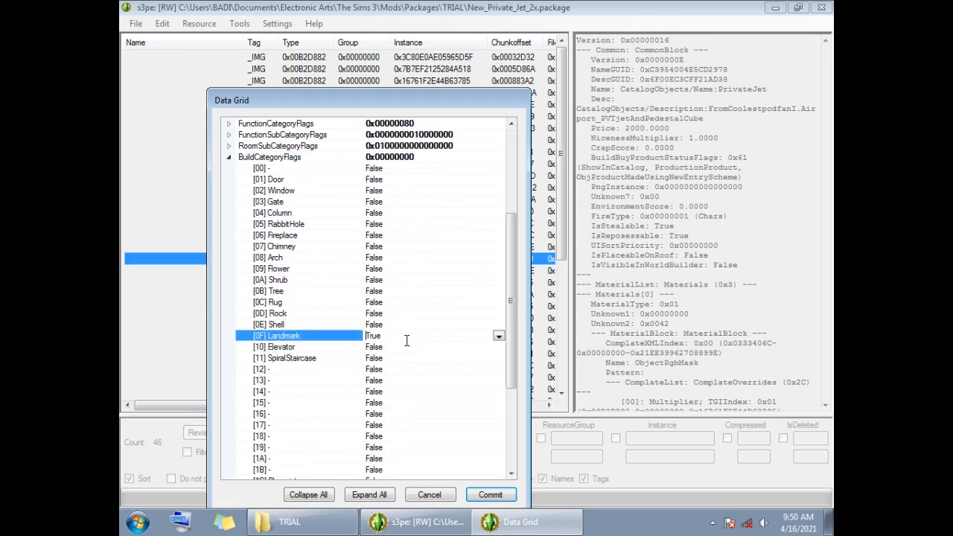
pyautogui.click(230, 158)
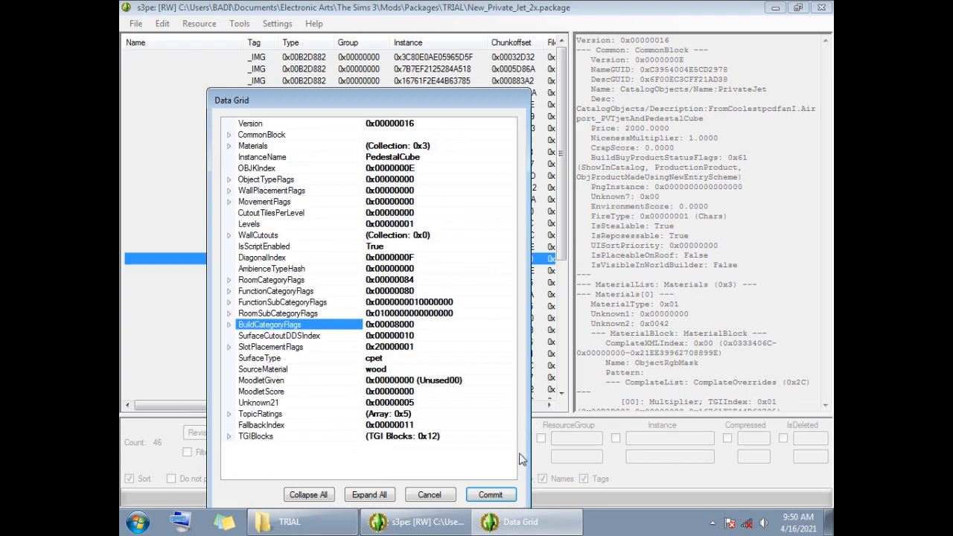
# Check the FunctionSubCategoryFlags before committing the OBJD changes, and save the package while closing s3pe
pyautogui.click(230, 302)
pyautogui.scroll(-11, 402, 319)
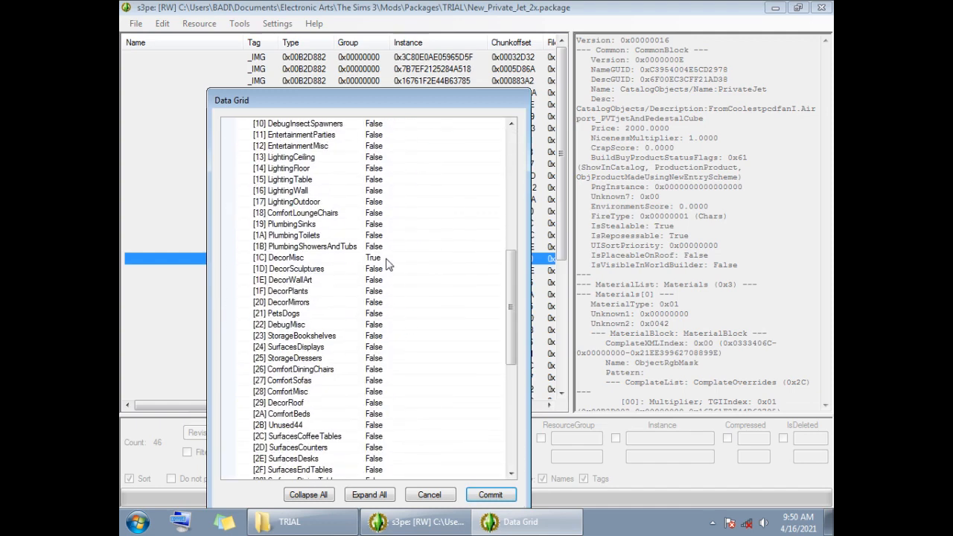
pyautogui.scroll(5, 390, 262)
pyautogui.scroll(-5, 492, 476)
pyautogui.click(491, 495)
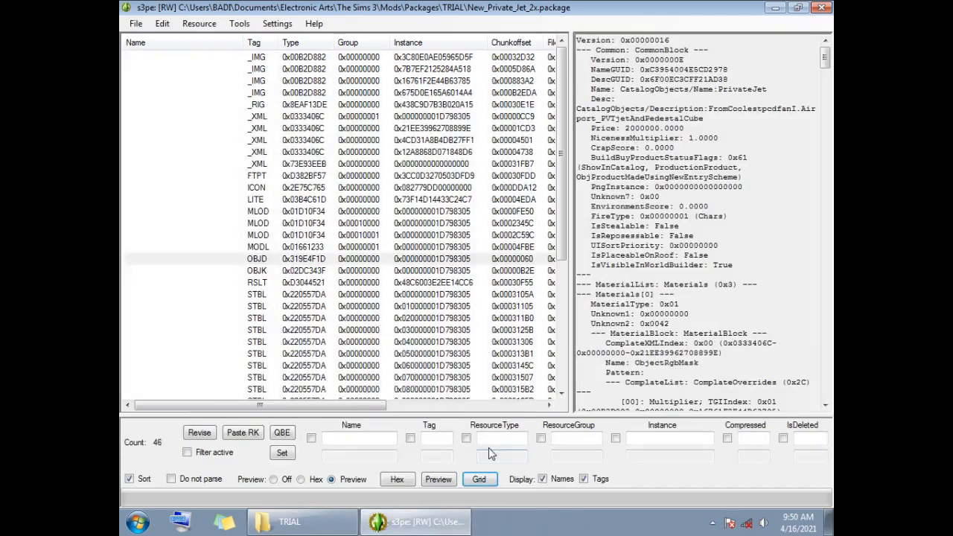
pyautogui.click(821, 8)
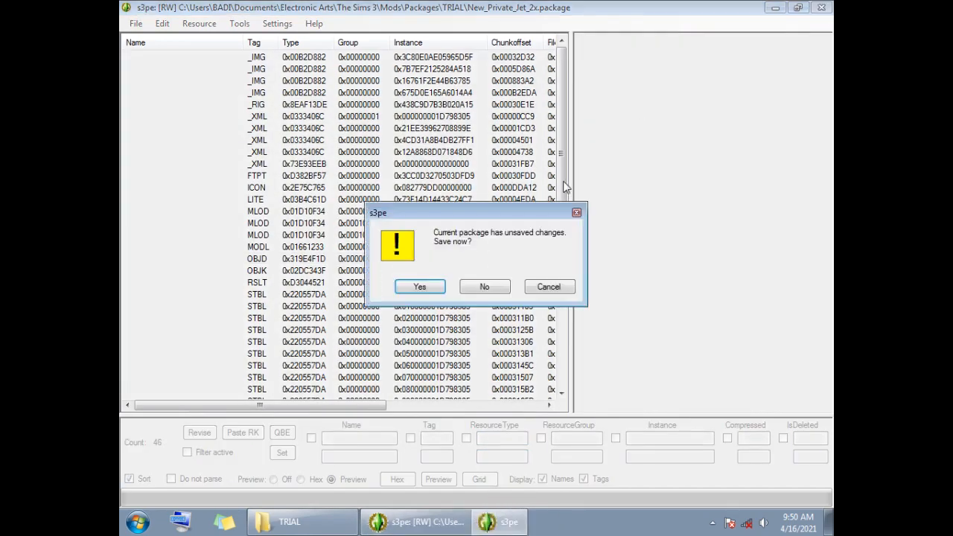
pyautogui.click(421, 290)
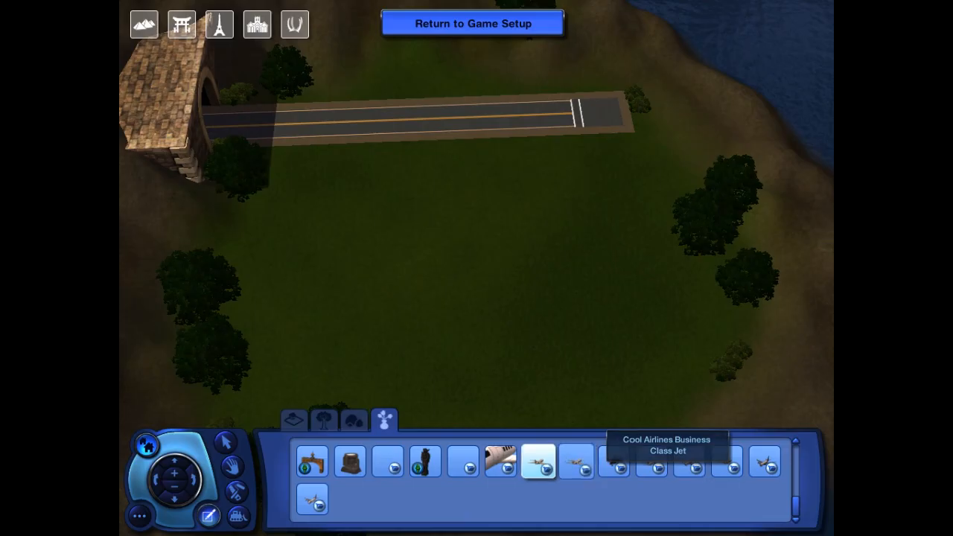
# In The Sims 3's Edit Town mode, place a white jet and the flyUS Shamal 92' nose to nose on the grass near the runway
pyautogui.click(538, 462)
pyautogui.moveTo(433, 203); pyautogui.dragTo(488, 205)
pyautogui.scroll(1, 488, 205)
pyautogui.scroll(3, 489, 205)
pyautogui.click(500, 462)
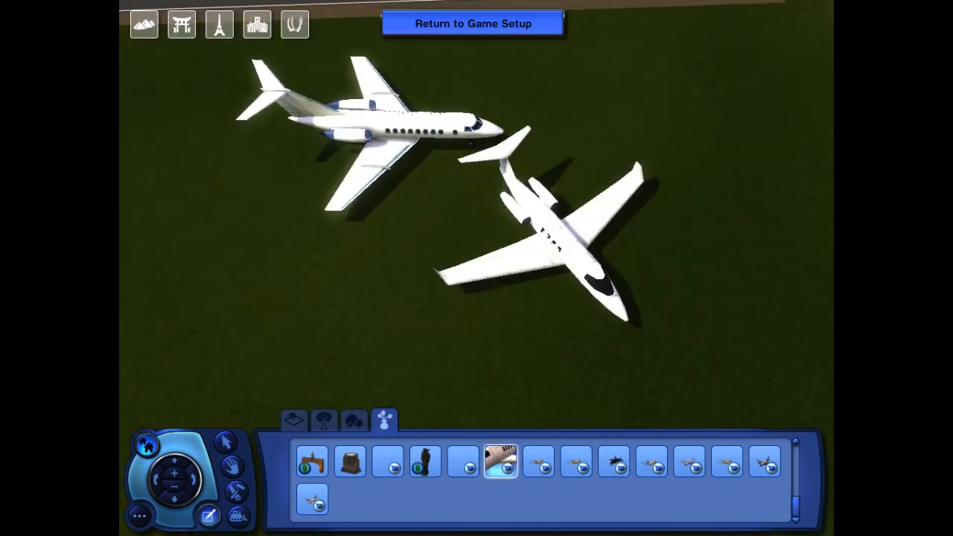
pyautogui.moveTo(639, 105); pyautogui.dragTo(552, 109)
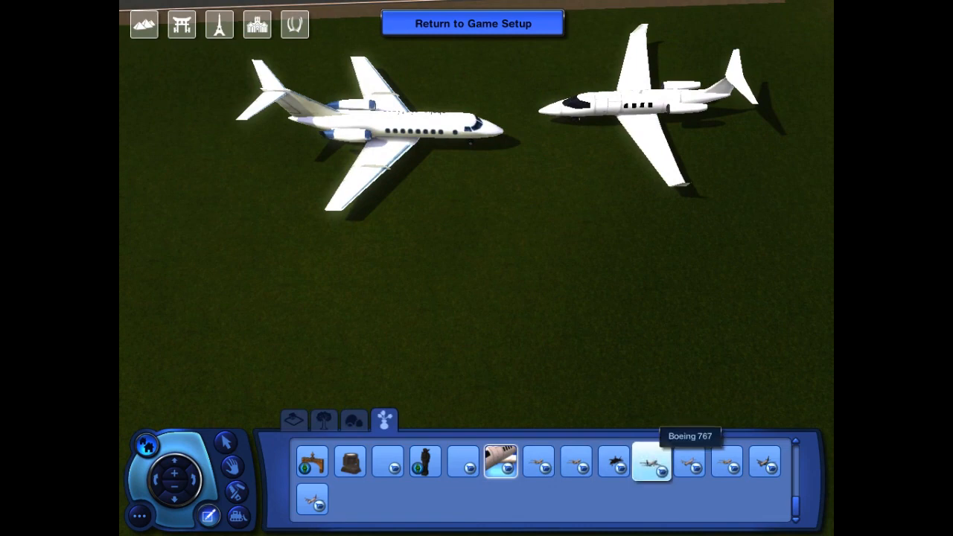
# Place the shake airlines Private Jet close alongside the flyUS Shamal 92', facing the same way
pyautogui.click(727, 461)
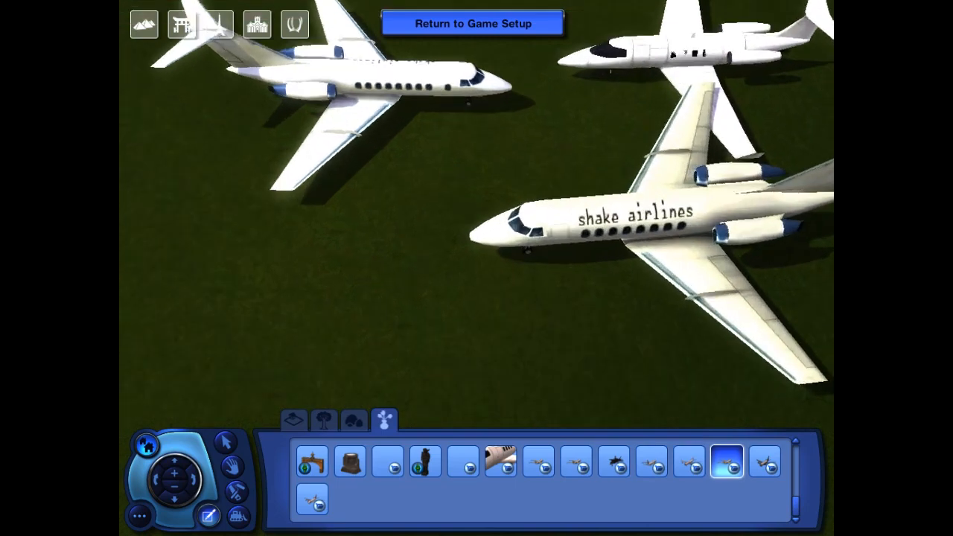
pyautogui.click(670, 208)
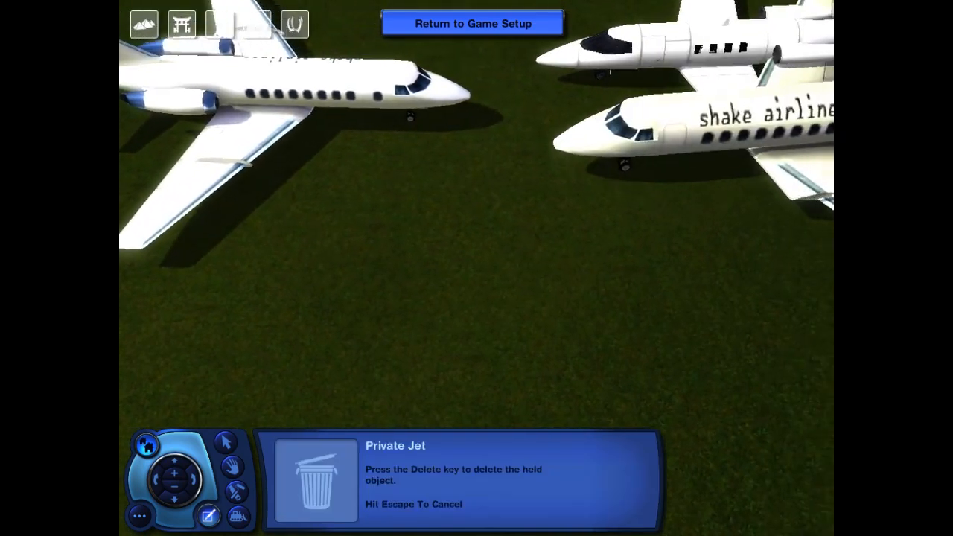
pyautogui.click(745, 134)
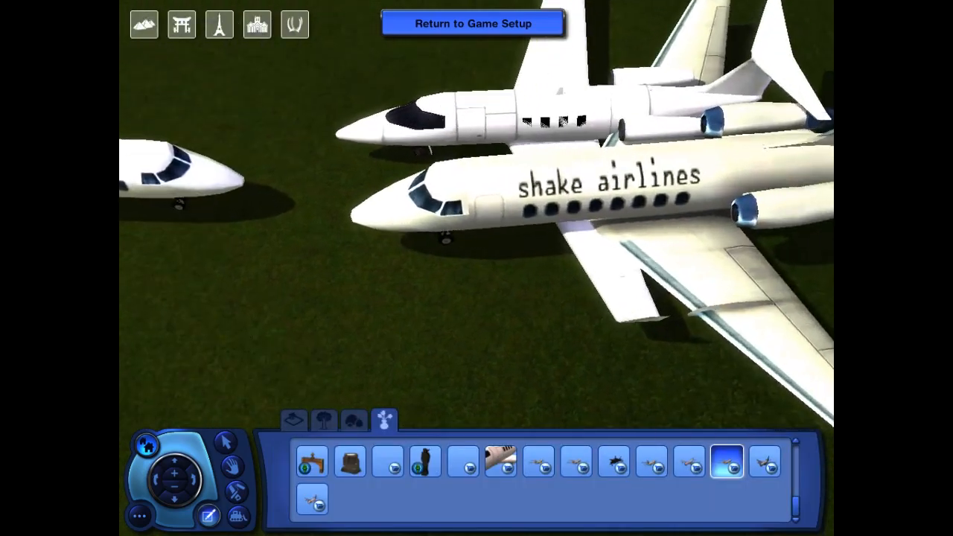
# Compare the size and details of the Private Jet and the flyUS Shamal 92' up close from the side and front
pyautogui.scroll(3, 476, 268)
pyautogui.press('Up')
pyautogui.scroll(3, 476, 268)
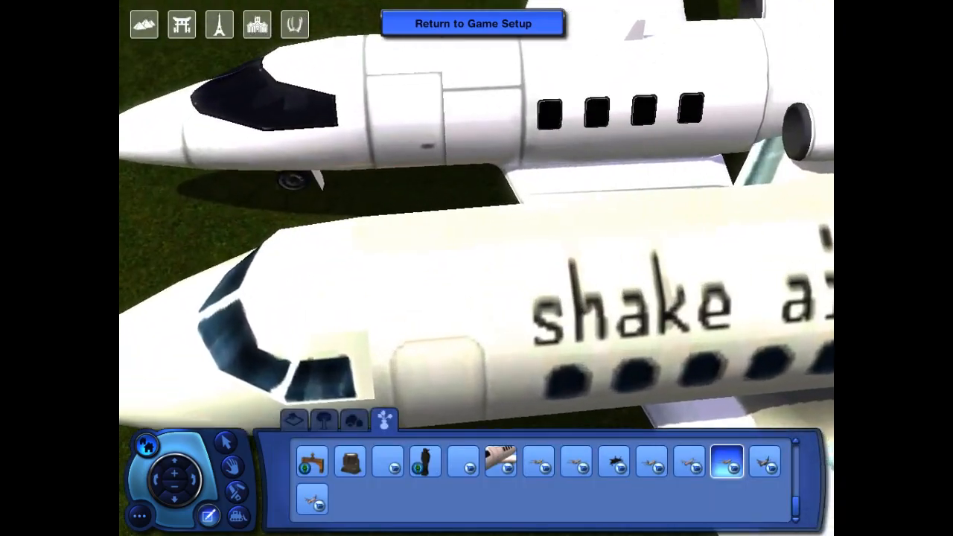
pyautogui.scroll(-2, 477, 268)
pyautogui.moveTo(648, 187); pyautogui.dragTo(649, 187, button='middle')
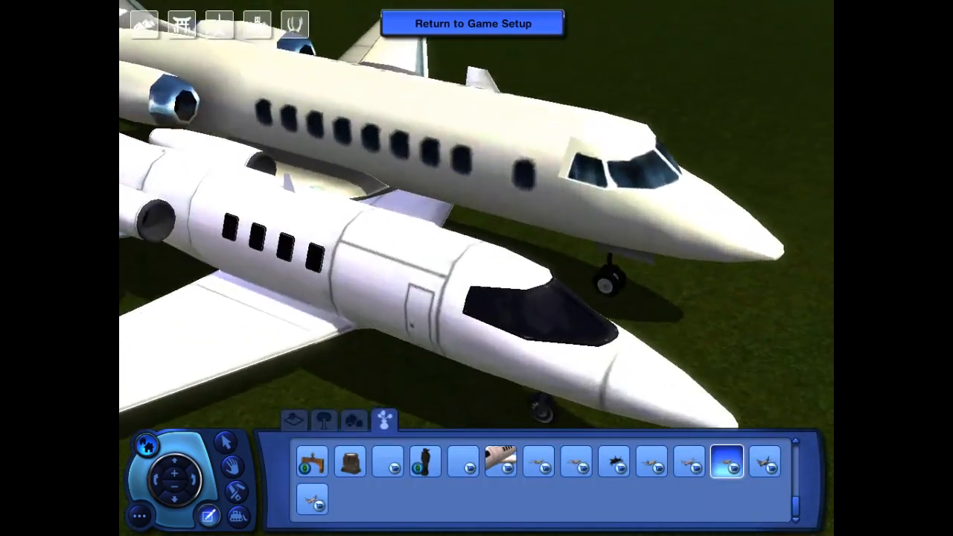
pyautogui.scroll(2, 648, 186)
pyautogui.moveTo(593, 196); pyautogui.dragTo(611, 209, button='middle')
pyautogui.scroll(-3, 611, 209)
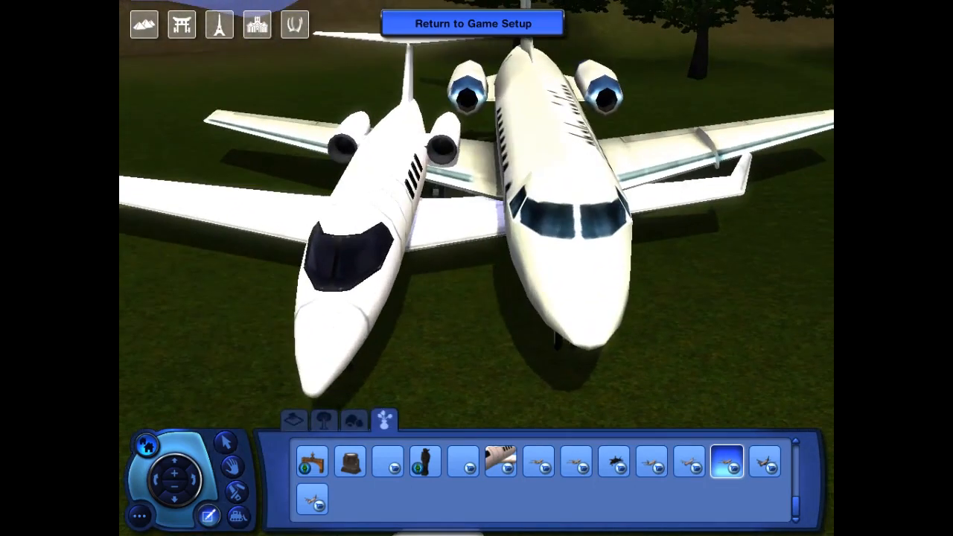
# Move the Private Jet to the other side of the flyUS Shamal 92' and reposition the Shamal beside it
pyautogui.click(611, 209)
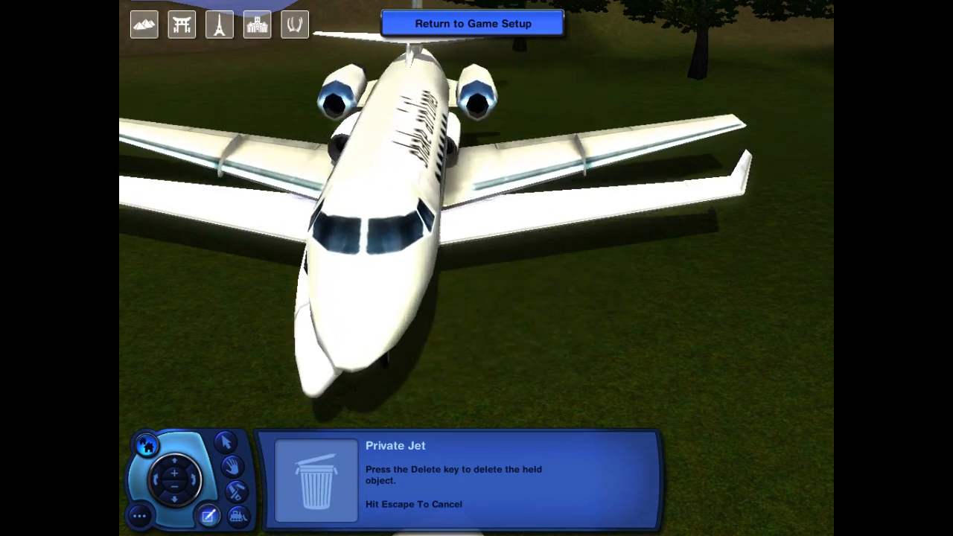
pyautogui.press('Escape')
pyautogui.press('Left')
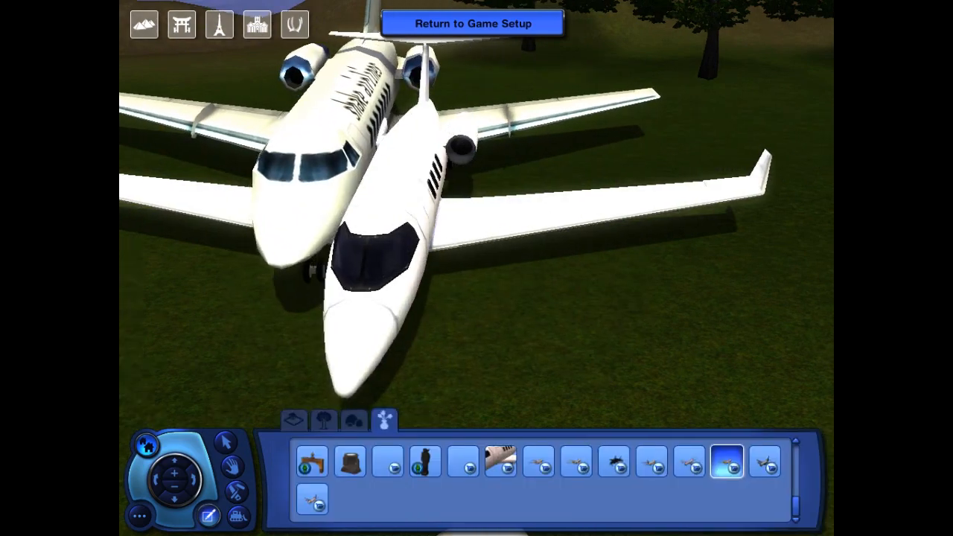
pyautogui.click(476, 224)
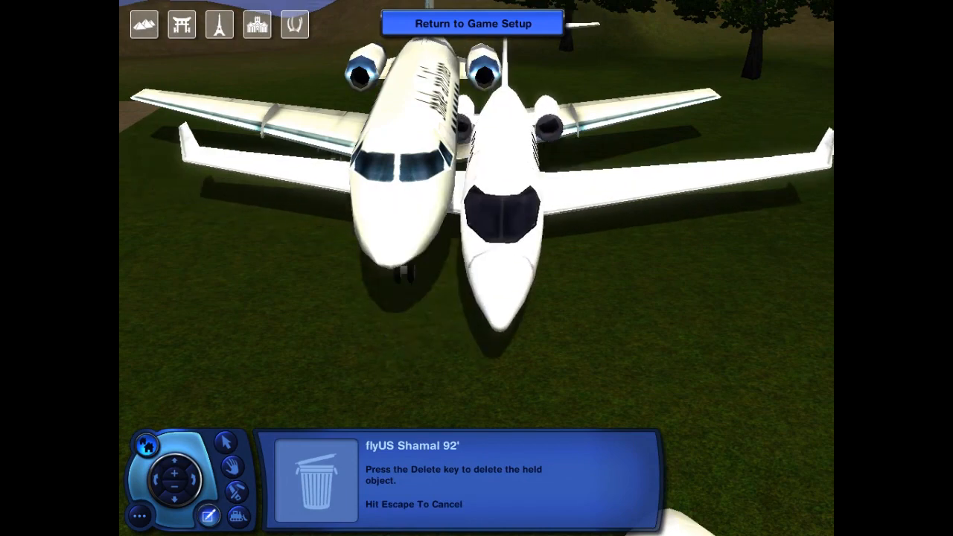
pyautogui.click(557, 230)
# Compare the sizes of the three jets parked near the runway from a wider, elevated viewpoint
pyautogui.scroll(-4, 557, 230)
pyautogui.moveTo(557, 230); pyautogui.dragTo(388, 276, button='middle')
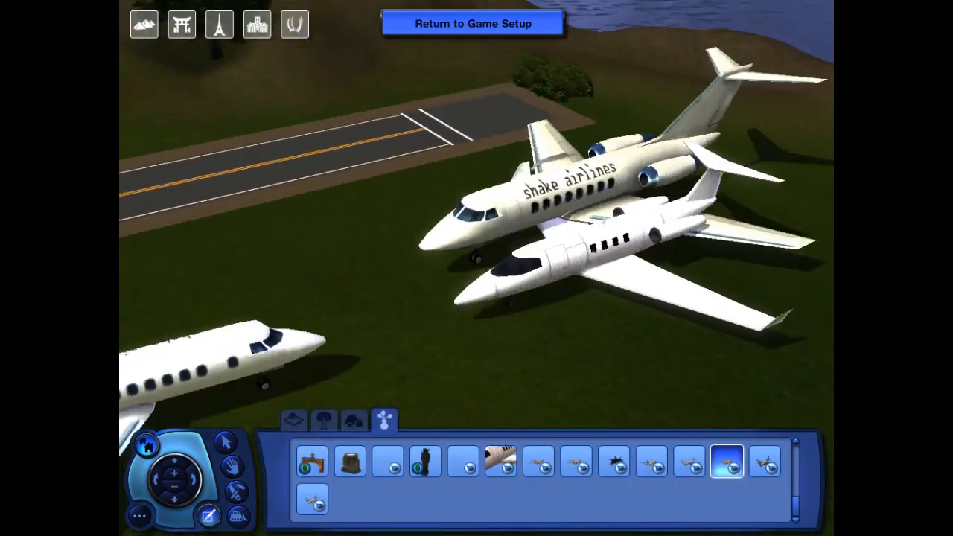
pyautogui.scroll(-4, 476, 246)
pyautogui.moveTo(476, 246); pyautogui.dragTo(492, 261, button='middle')
pyautogui.scroll(2, 476, 246)
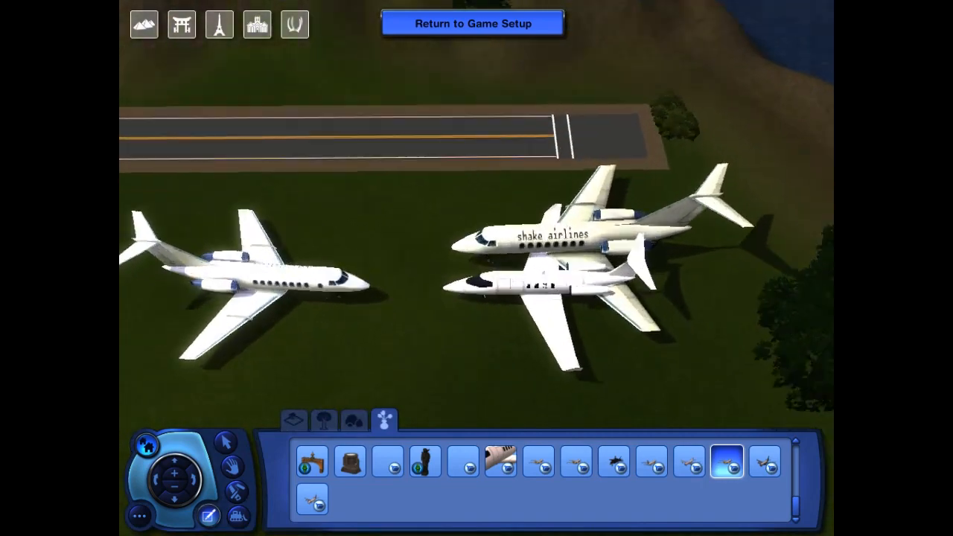
pyautogui.click(551, 236)
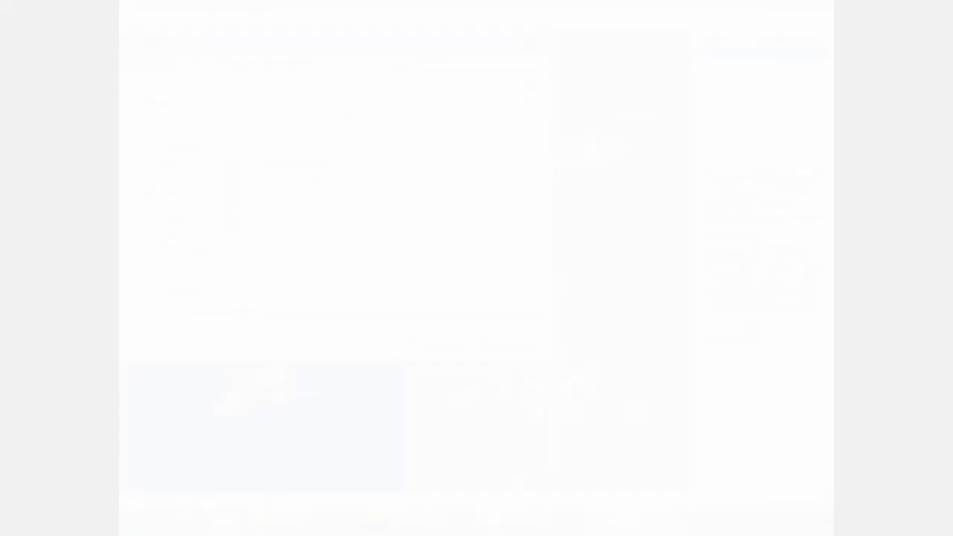